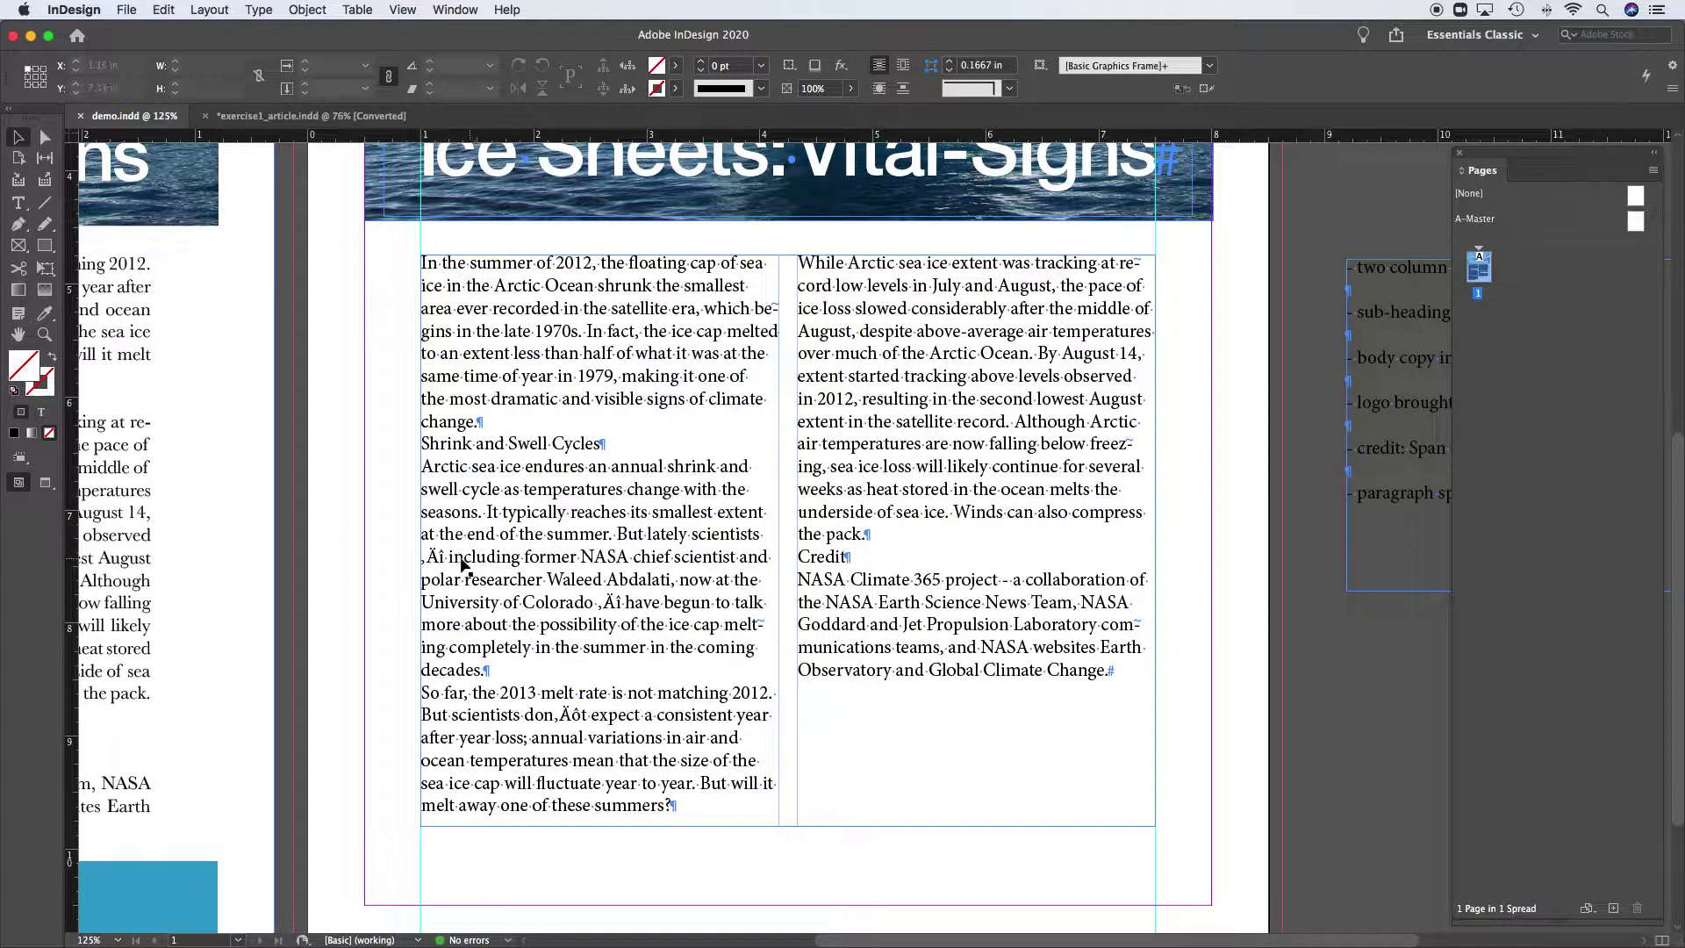
Examine the garbled characters before "including" and after "University of Colorado" in the Shrink and Swell Cycles paragraph
{"action": "key", "text": "z"}
{"action": "left_click_drag", "start_coordinate": [391, 518], "coordinate": [581, 636]}
{"action": "left_click", "coordinate": [769, 524], "text": "alt"}
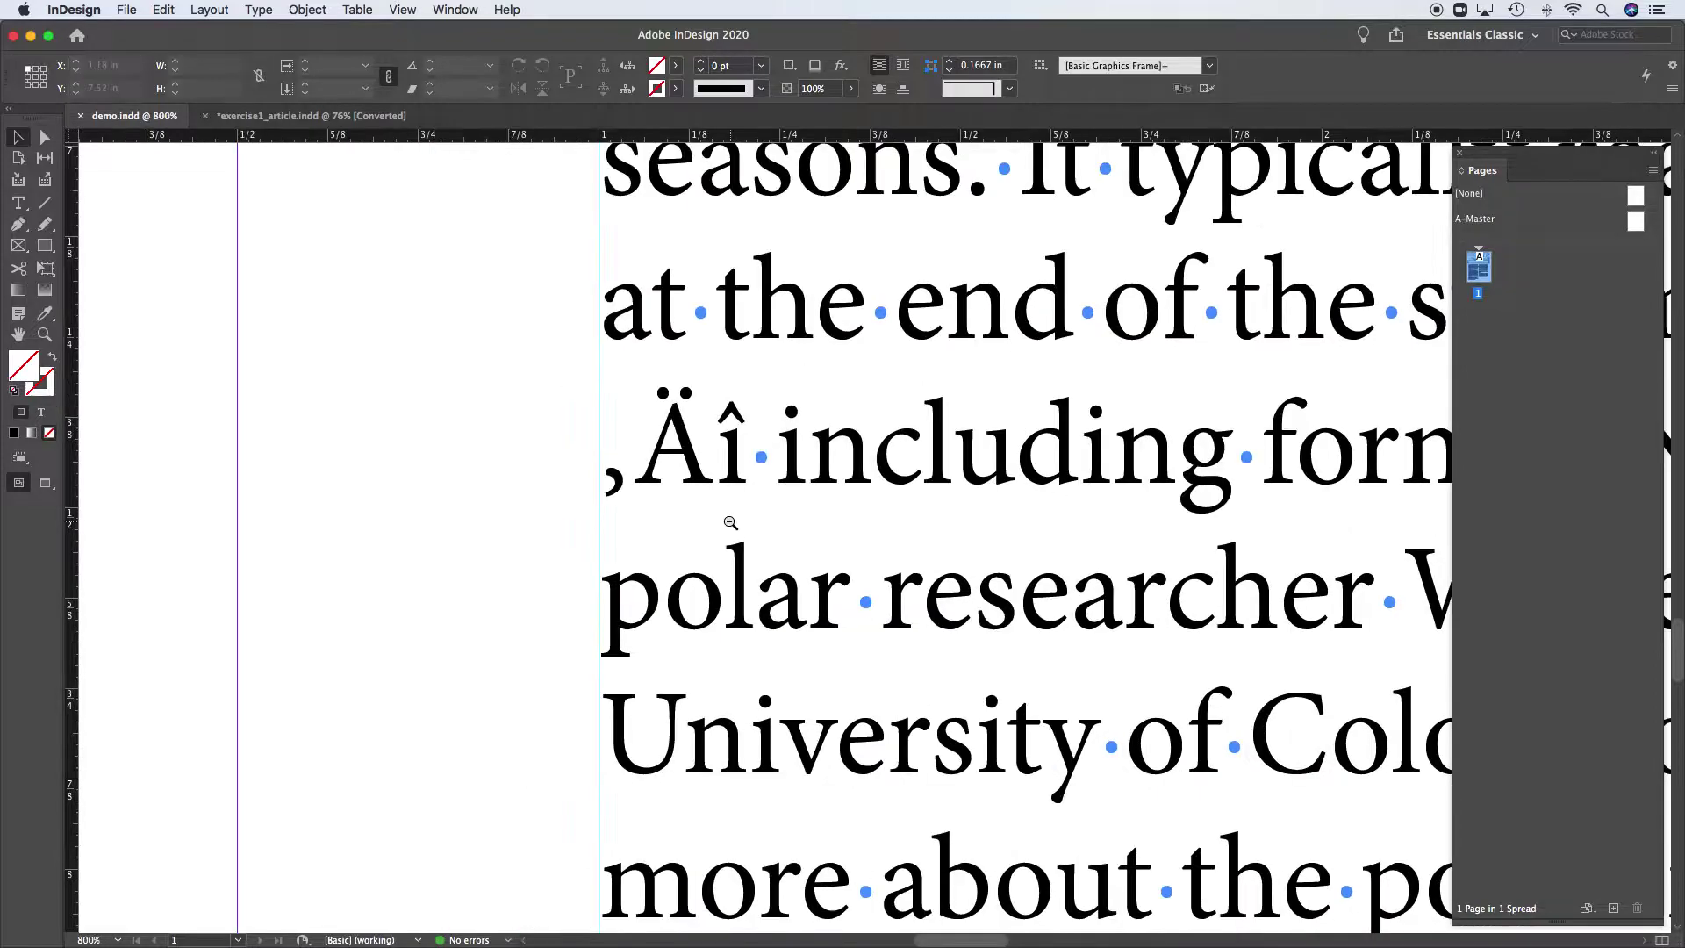
{"action": "left_click_drag", "start_coordinate": [789, 522], "coordinate": [598, 511]}
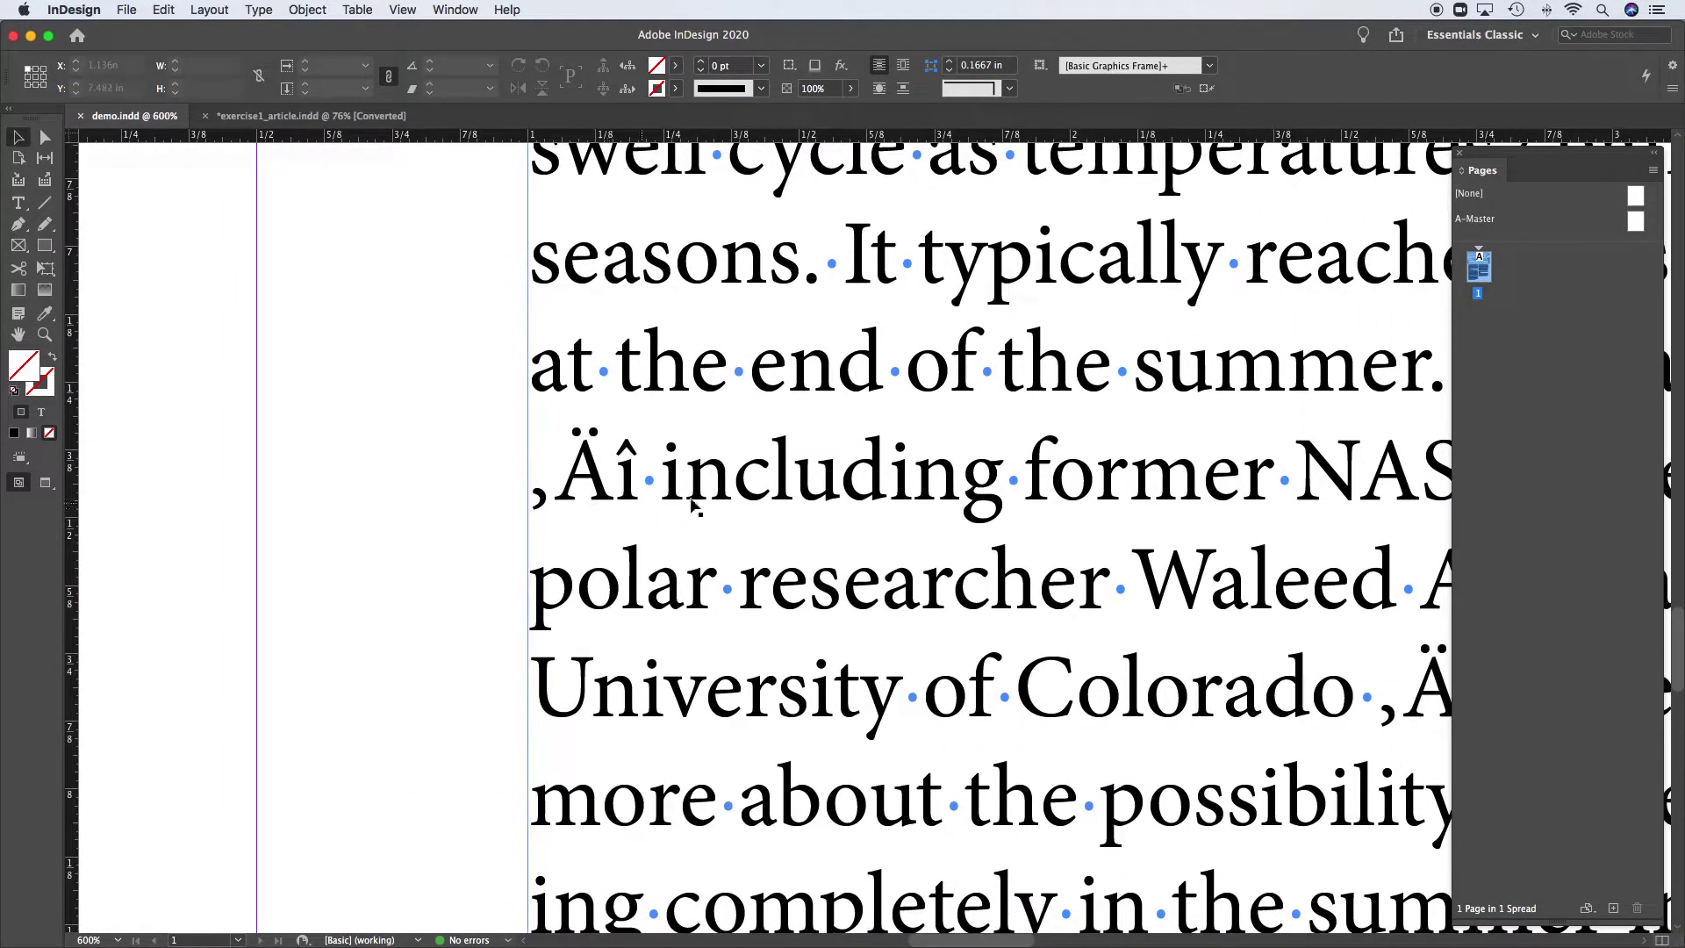
{"action": "left_click_drag", "start_coordinate": [1285, 487], "coordinate": [803, 496]}
{"action": "scroll", "coordinate": [804, 497], "scroll_direction": "right", "scroll_amount": 10}
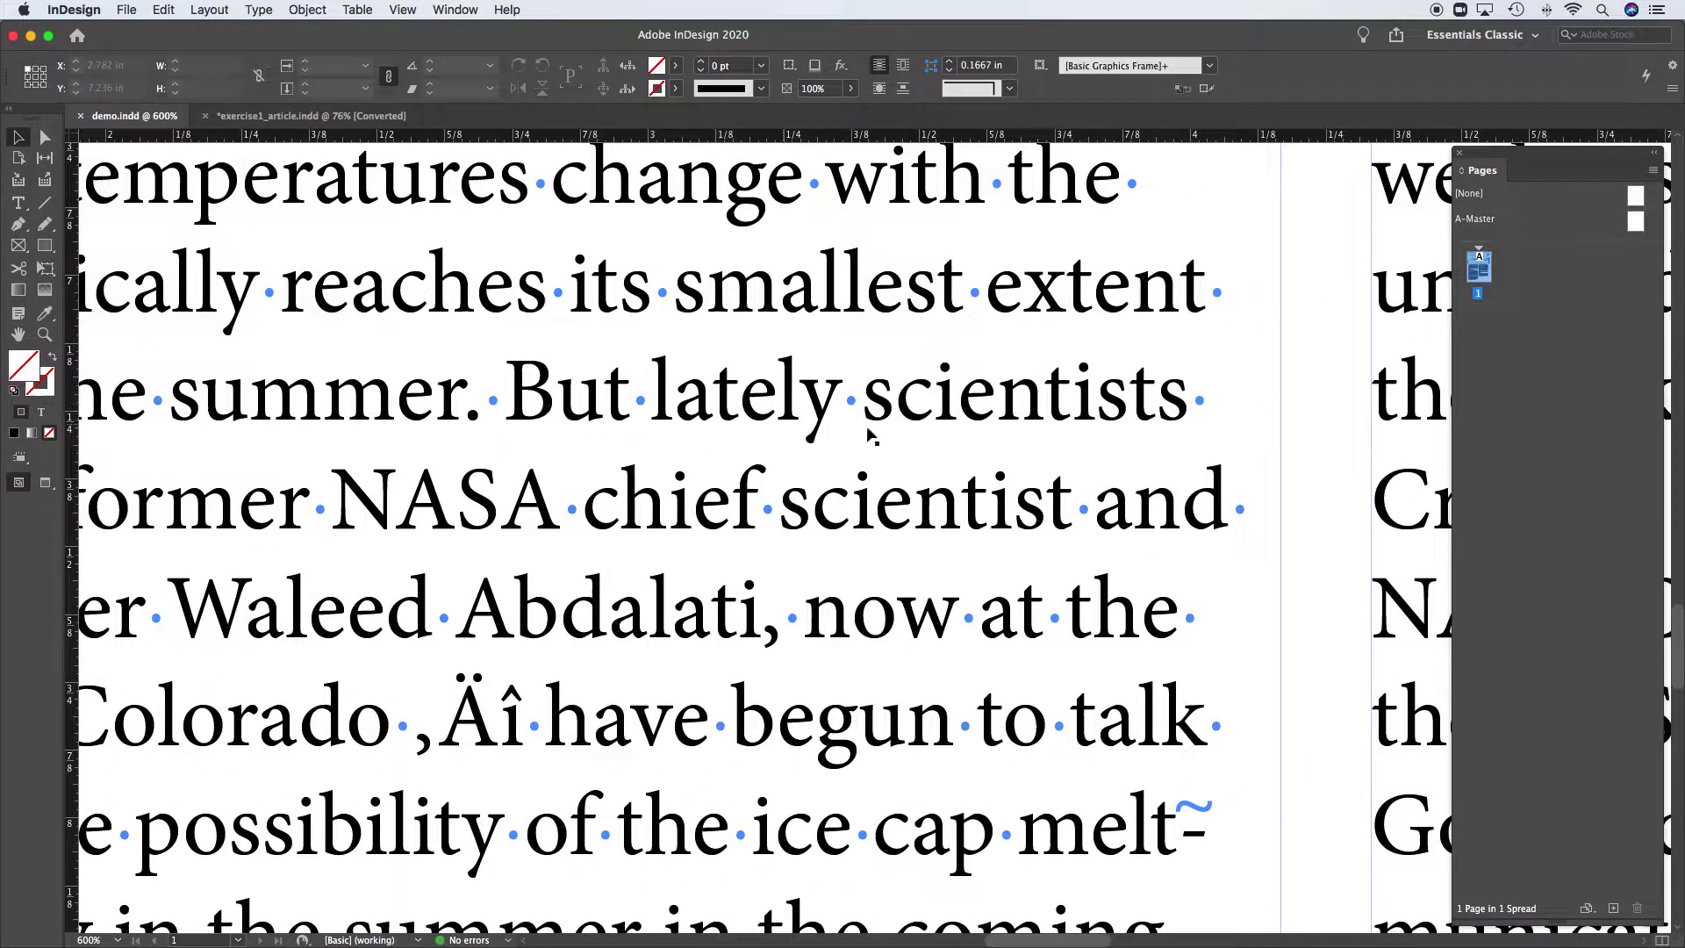
{"action": "scroll", "coordinate": [396, 484], "scroll_direction": "left", "scroll_amount": 15}
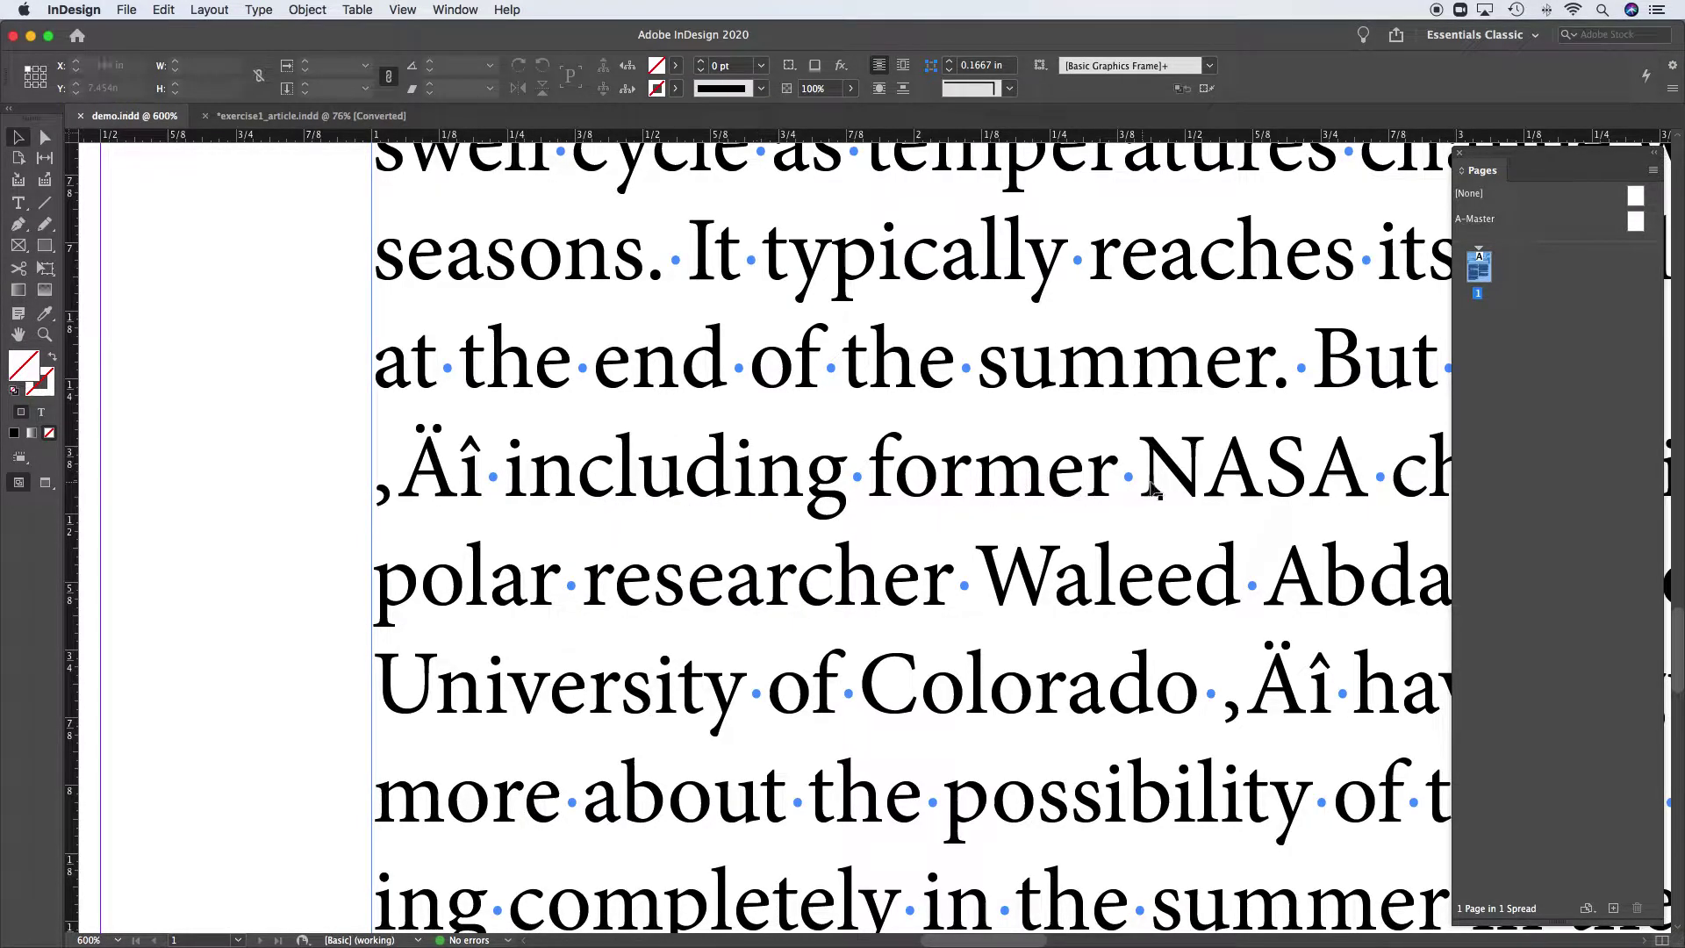
{"action": "key", "text": "super+minus"}
{"action": "key", "text": "super+minus"}
{"action": "key", "text": "super+minus"}
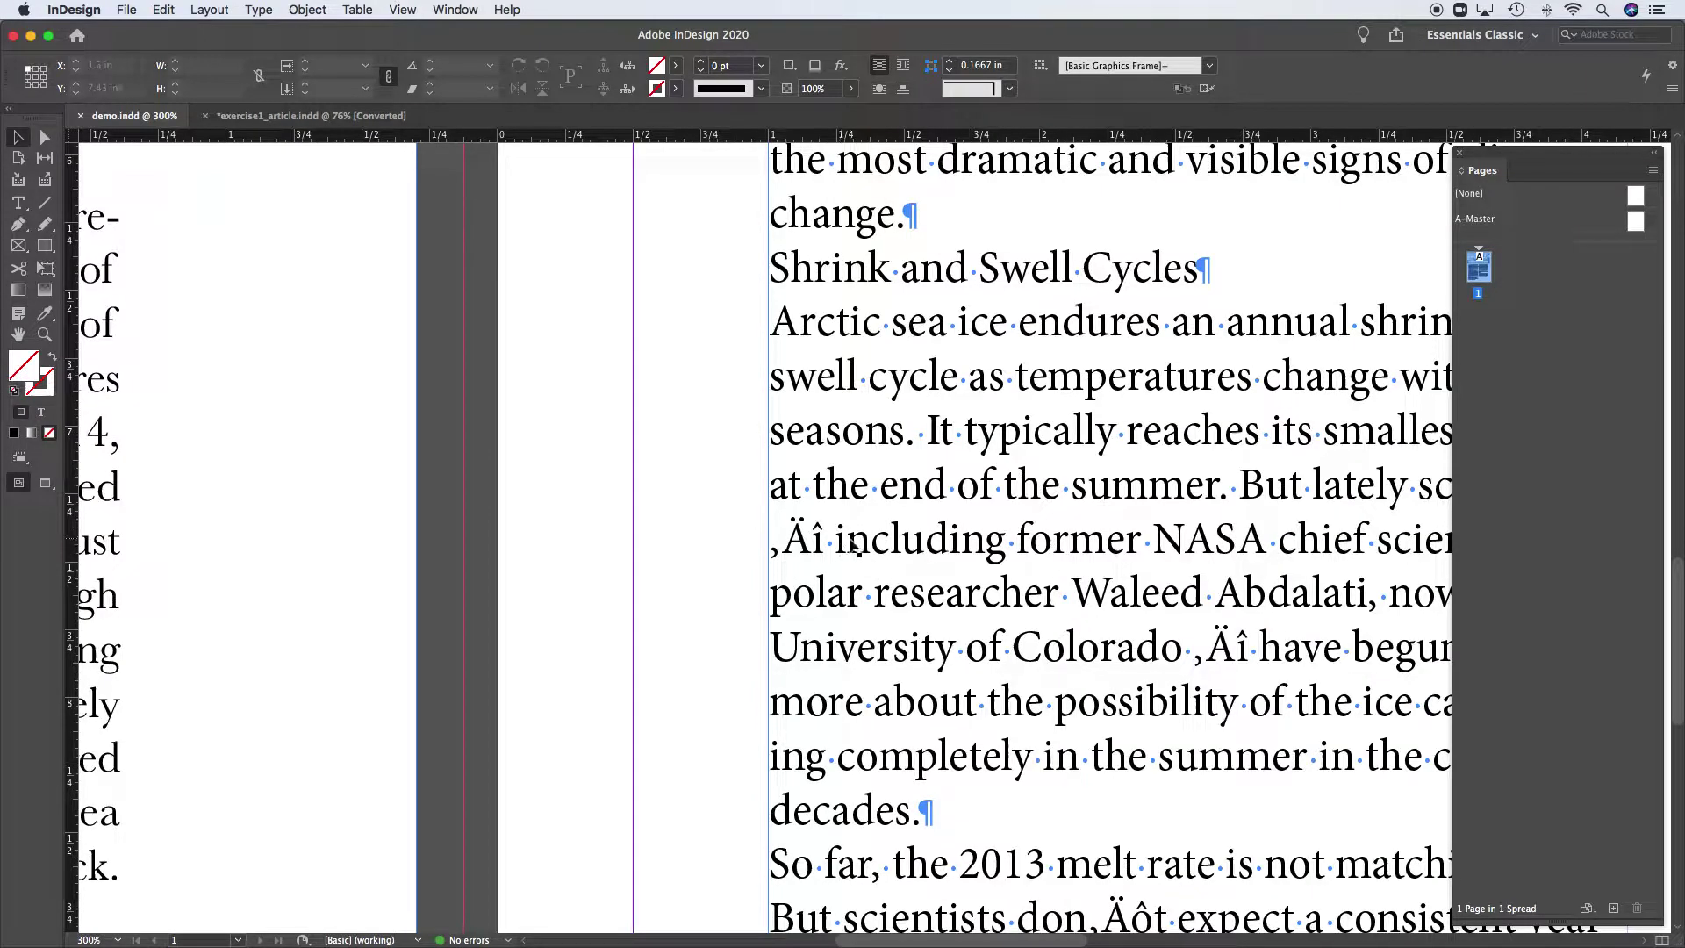
Compare the garbled spots in the Shrink and Swell Cycles paragraph with the punctuation in the finished sample layout
{"action": "scroll", "coordinate": [714, 538], "scroll_direction": "left", "scroll_amount": 10}
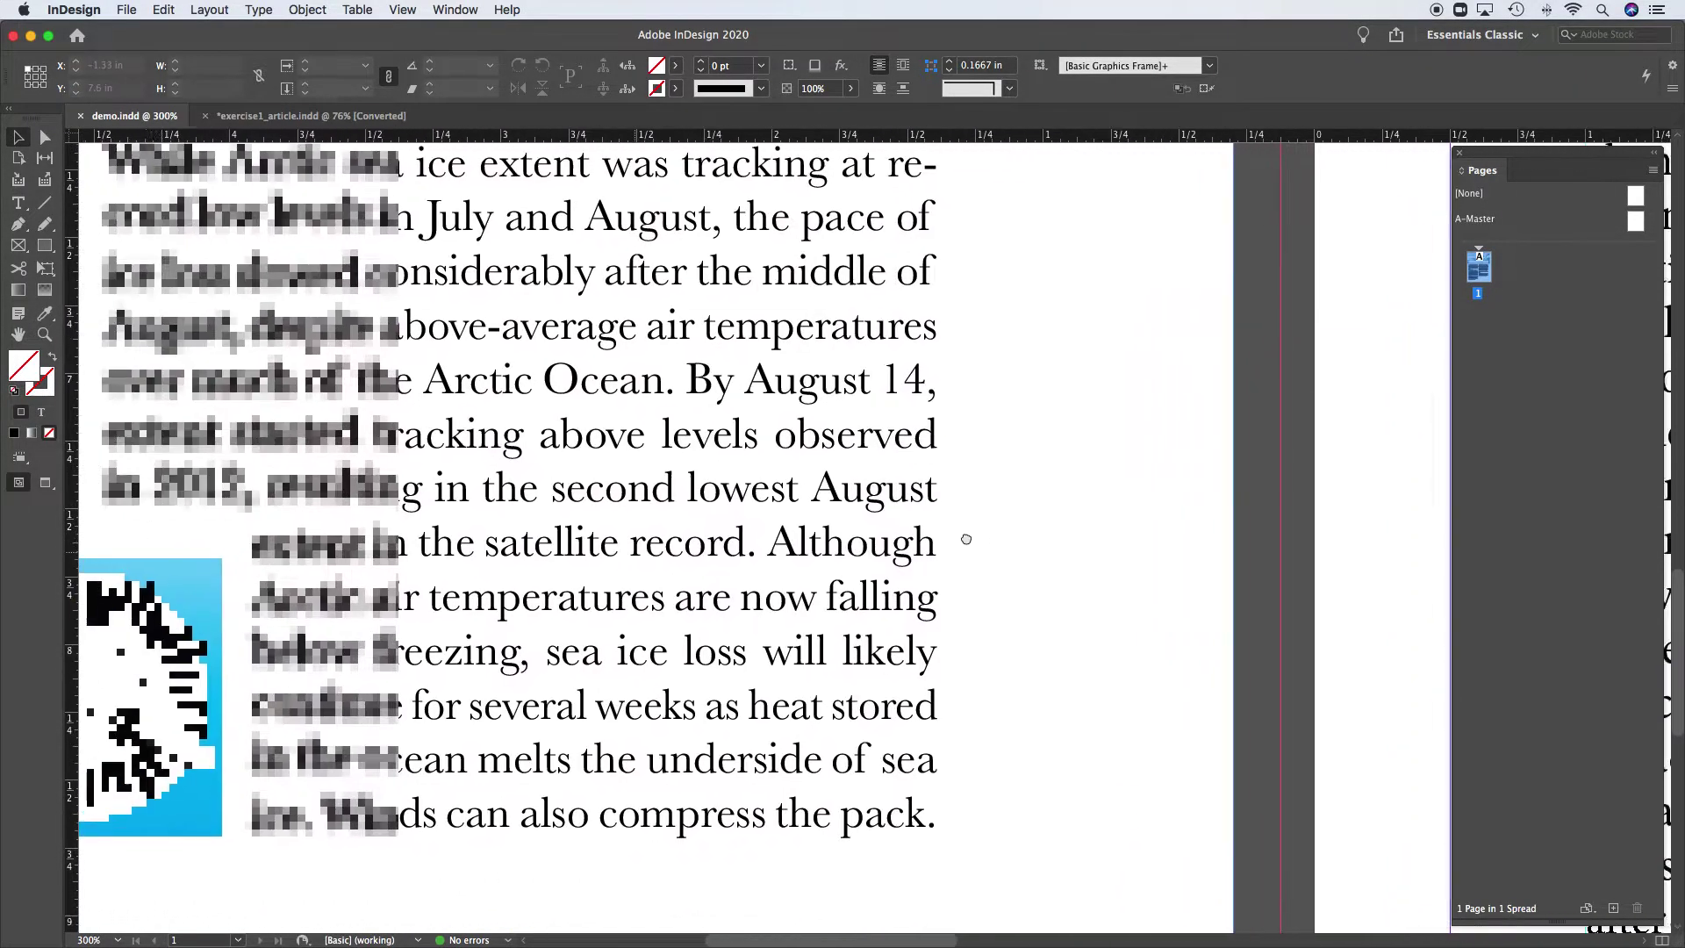
{"action": "scroll", "coordinate": [706, 551], "scroll_direction": "left", "scroll_amount": 15}
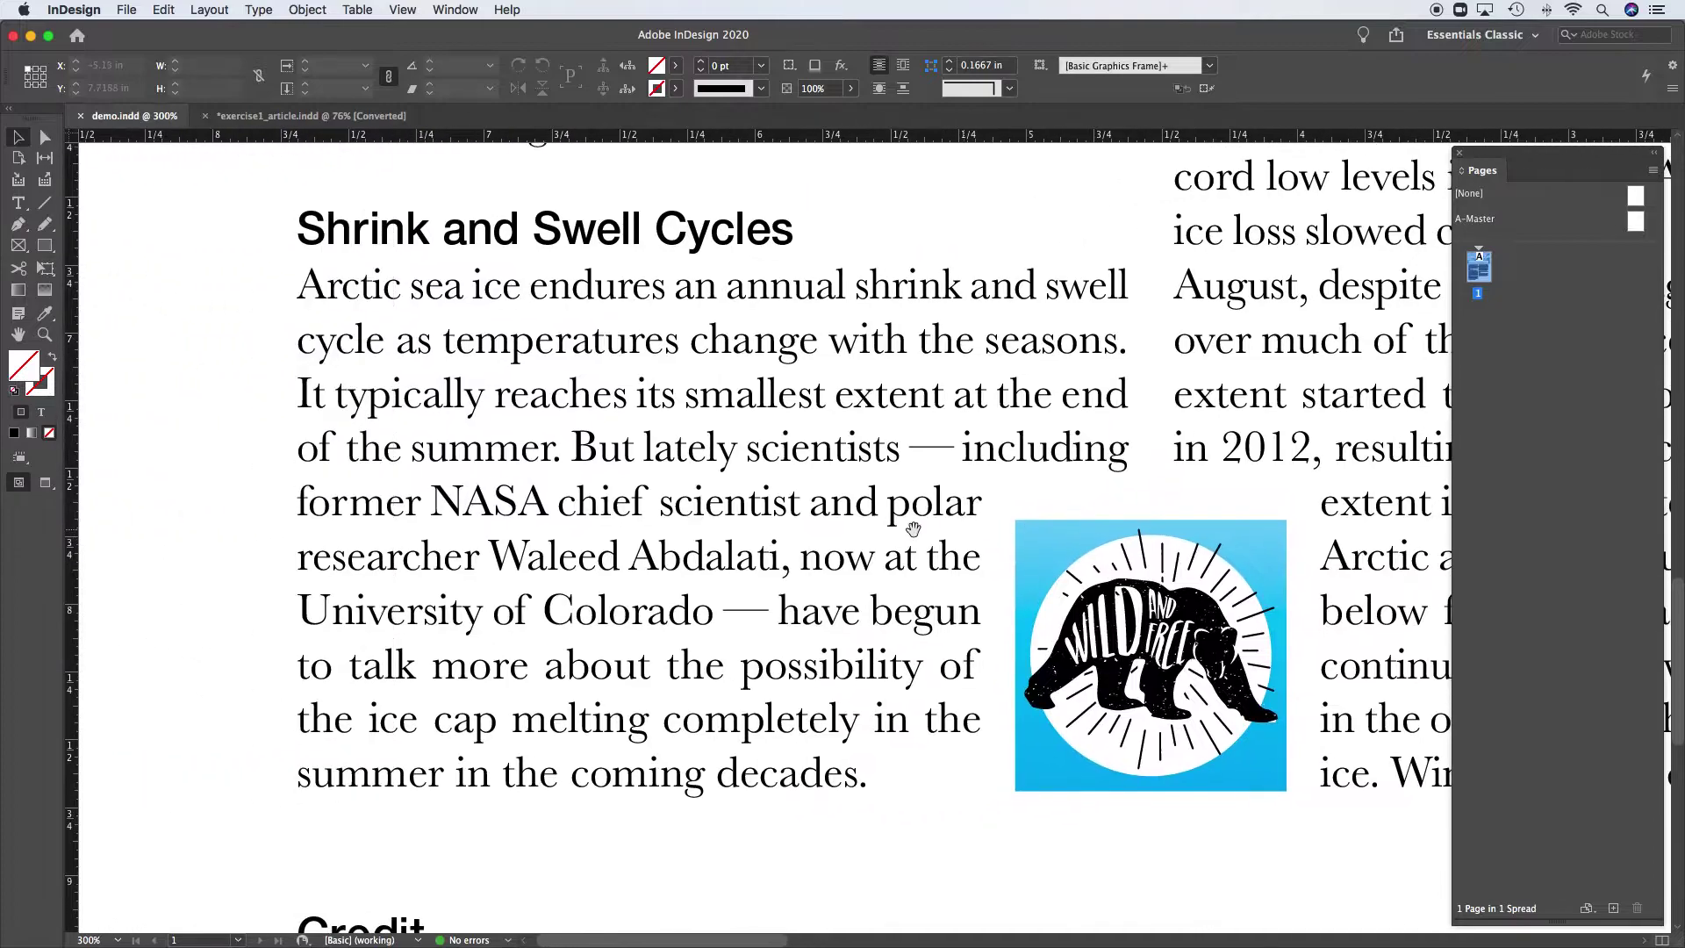
{"action": "left_click", "coordinate": [874, 531]}
{"action": "key", "text": "super+minus"}
{"action": "key", "text": "super+minus"}
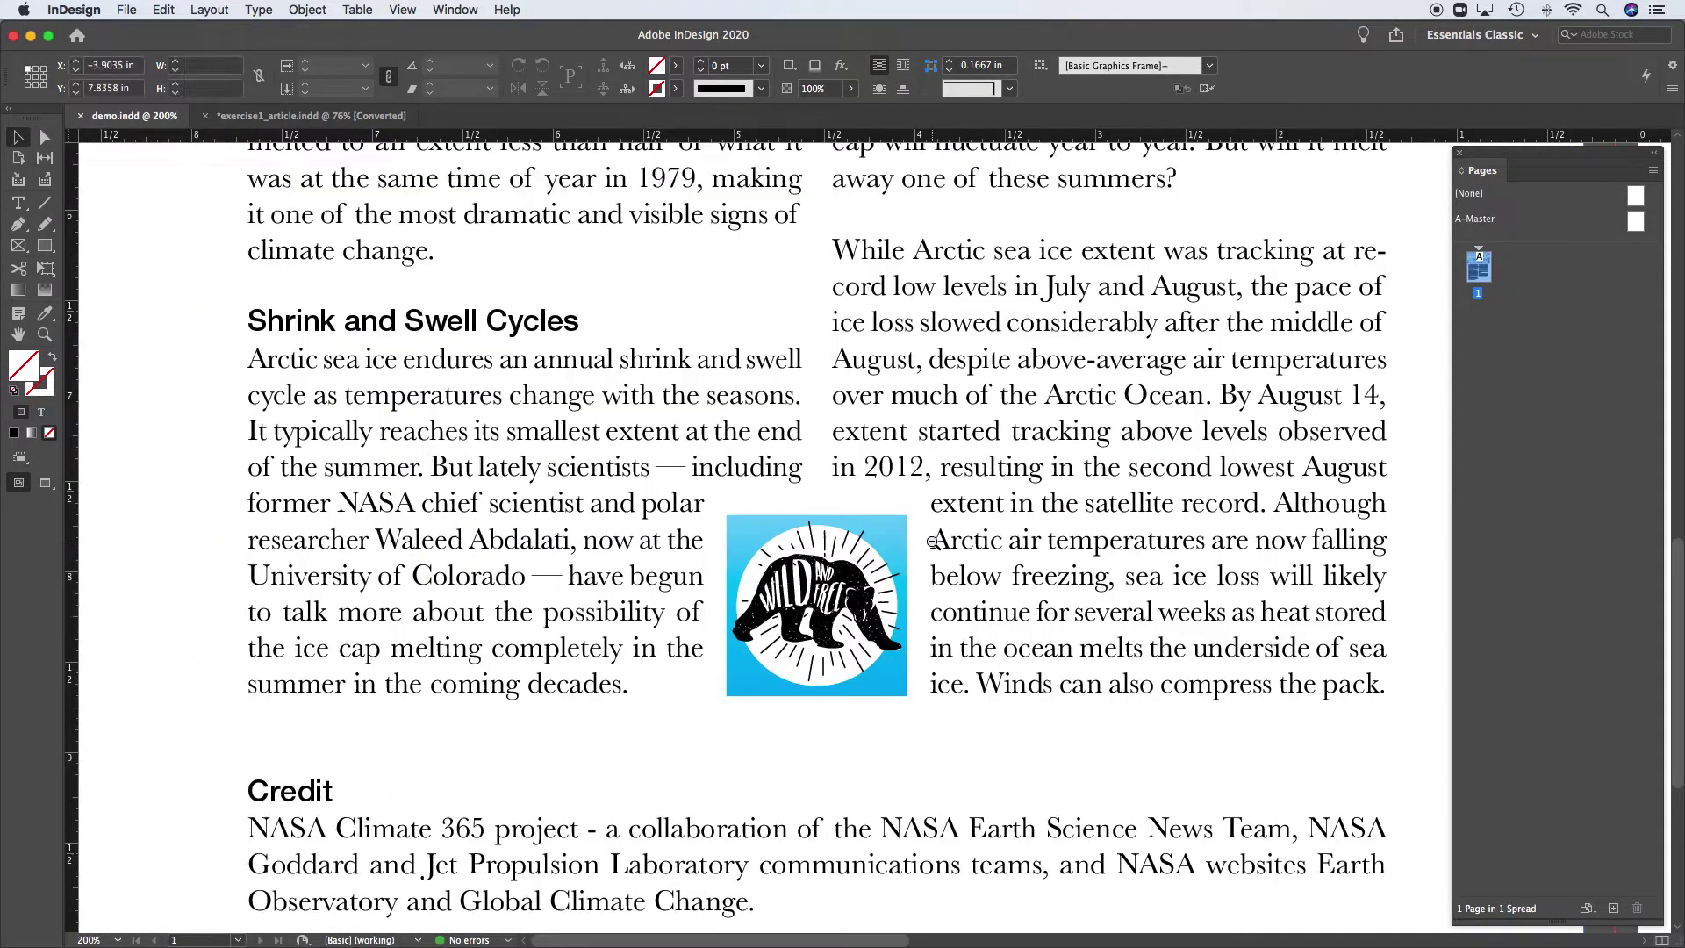
{"action": "scroll", "coordinate": [777, 535], "scroll_direction": "down", "scroll_amount": 2}
{"action": "scroll", "coordinate": [777, 535], "scroll_direction": "up", "scroll_amount": 3}
{"action": "scroll", "coordinate": [834, 531], "scroll_direction": "right", "scroll_amount": 10}
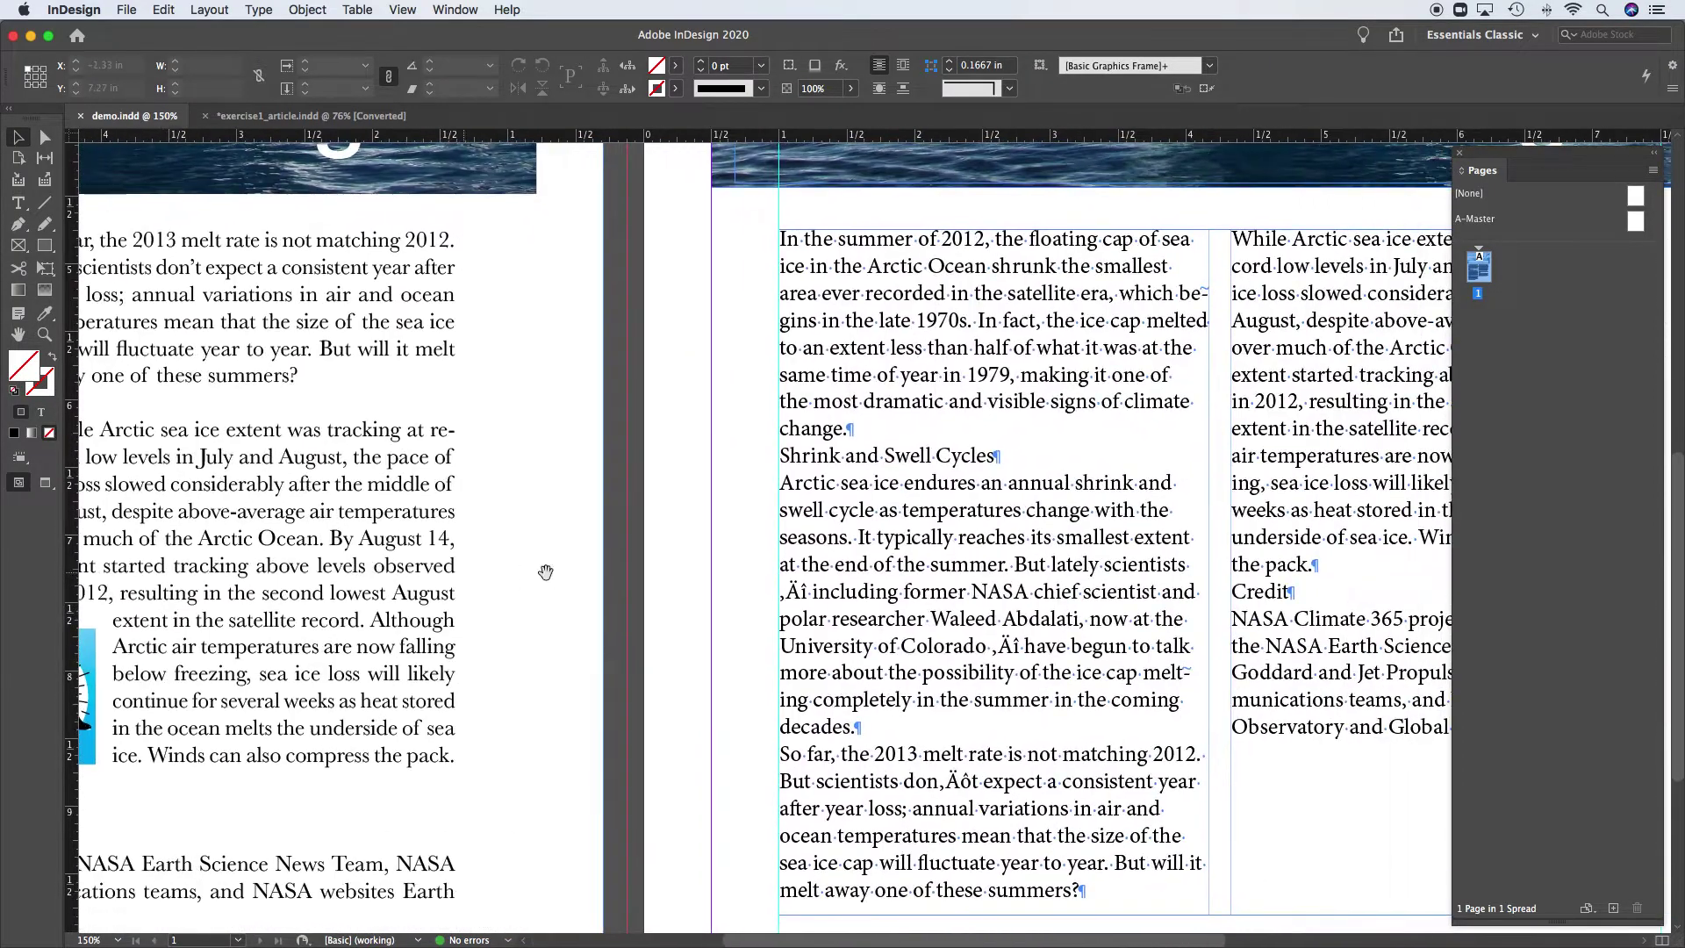
{"action": "scroll", "coordinate": [412, 553], "scroll_direction": "left", "scroll_amount": 10}
{"action": "scroll", "coordinate": [412, 553], "scroll_direction": "down", "scroll_amount": 2}
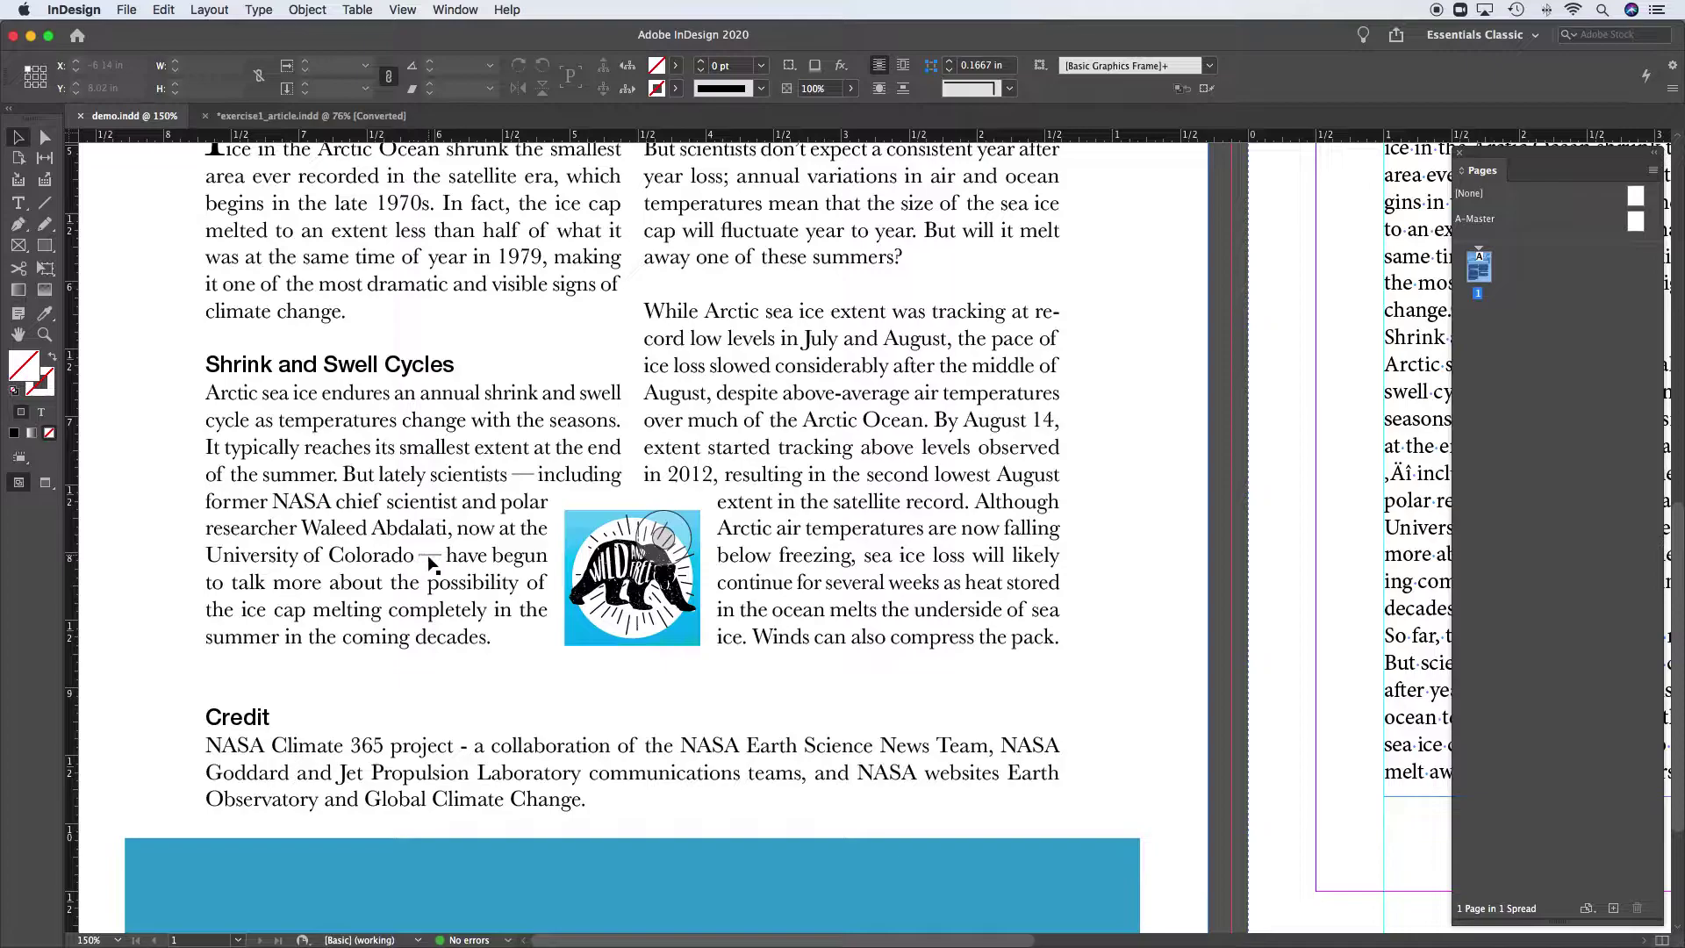
{"action": "left_click_drag", "start_coordinate": [1357, 575], "coordinate": [620, 544]}
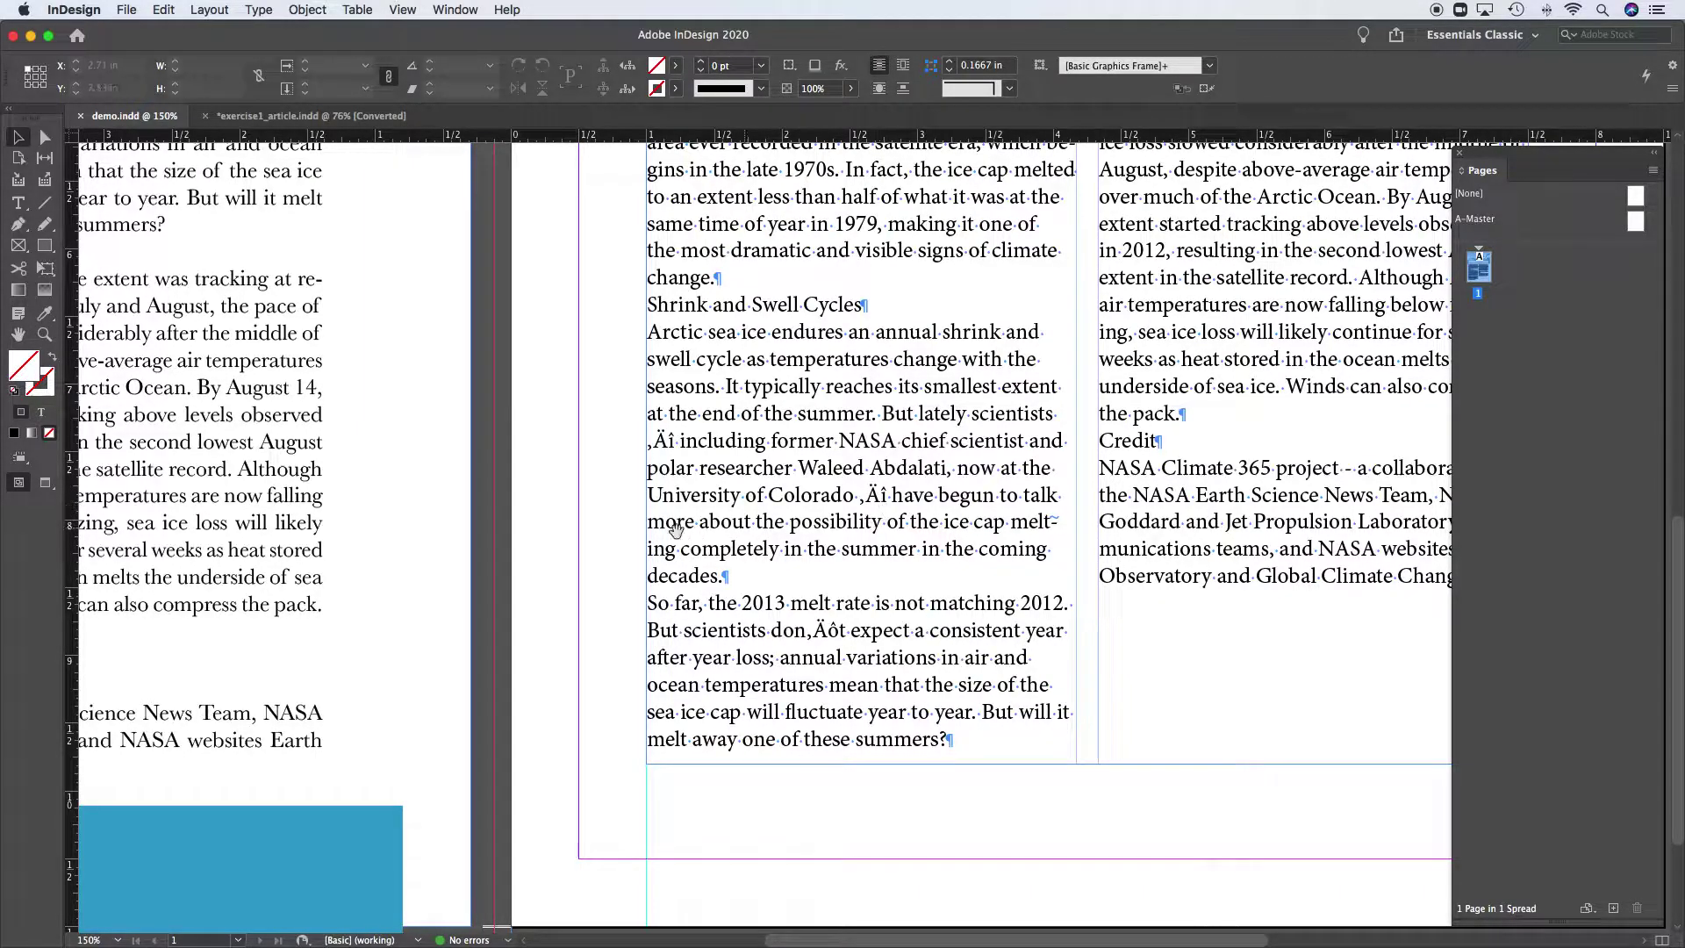
{"action": "scroll", "coordinate": [1092, 520], "scroll_direction": "left", "scroll_amount": 5}
{"action": "scroll", "coordinate": [1091, 521], "scroll_direction": "left", "scroll_amount": 3}
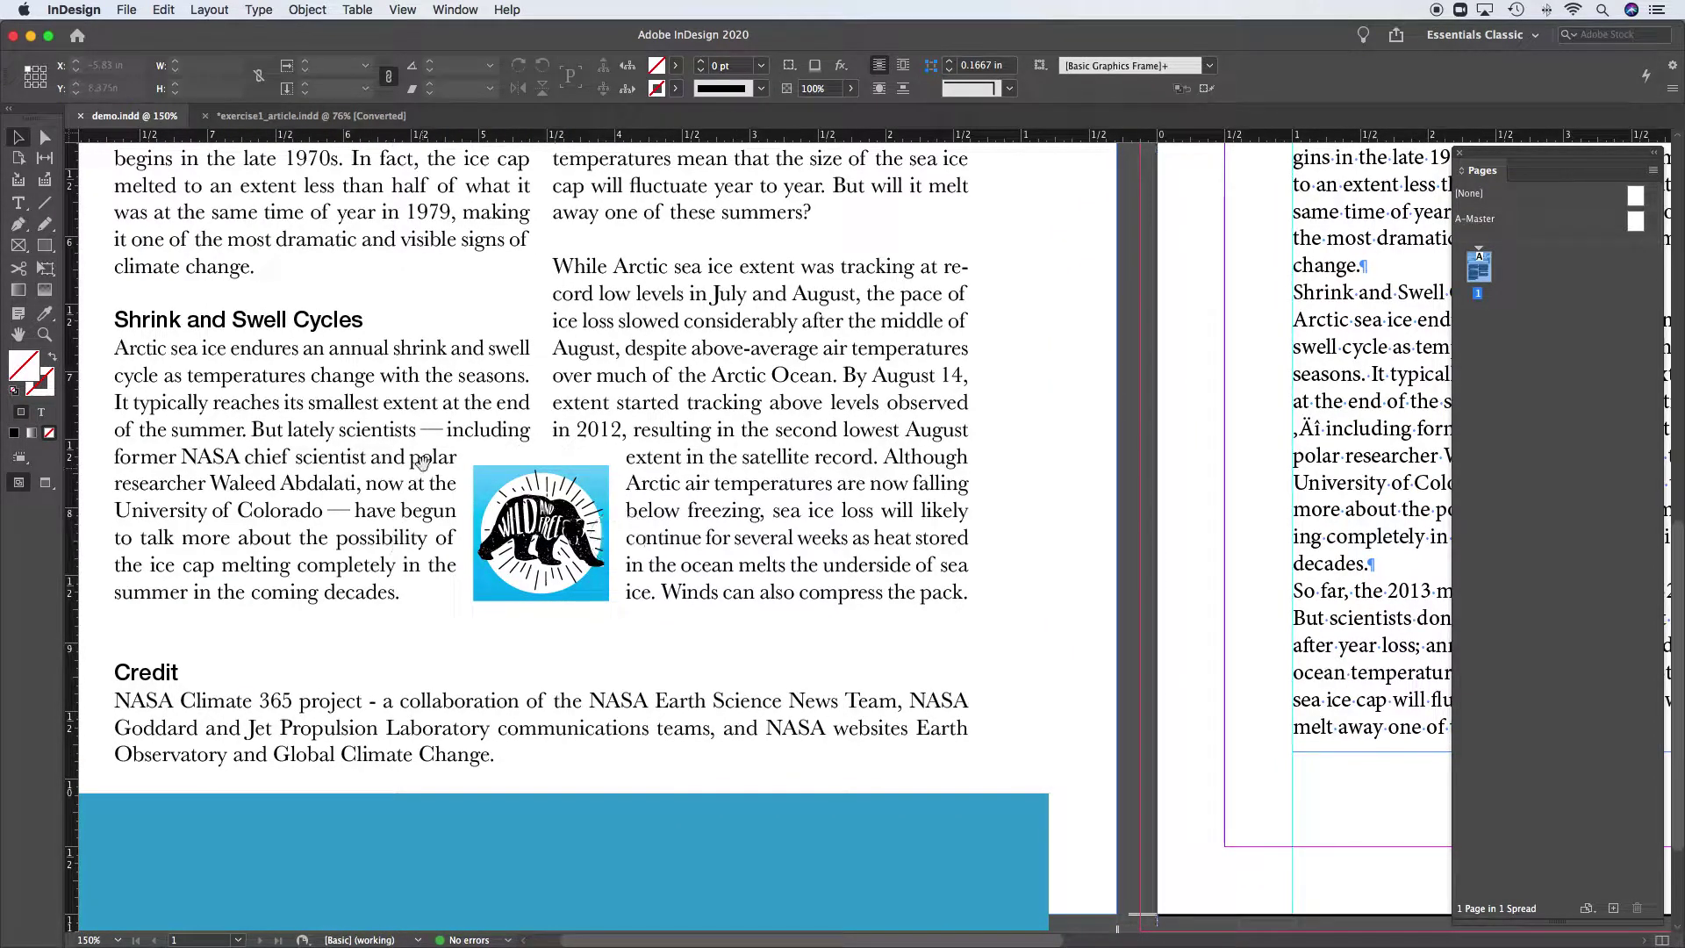
{"action": "scroll", "coordinate": [412, 580], "scroll_direction": "up", "scroll_amount": 2}
{"action": "scroll", "coordinate": [800, 386], "scroll_direction": "up", "scroll_amount": 1}
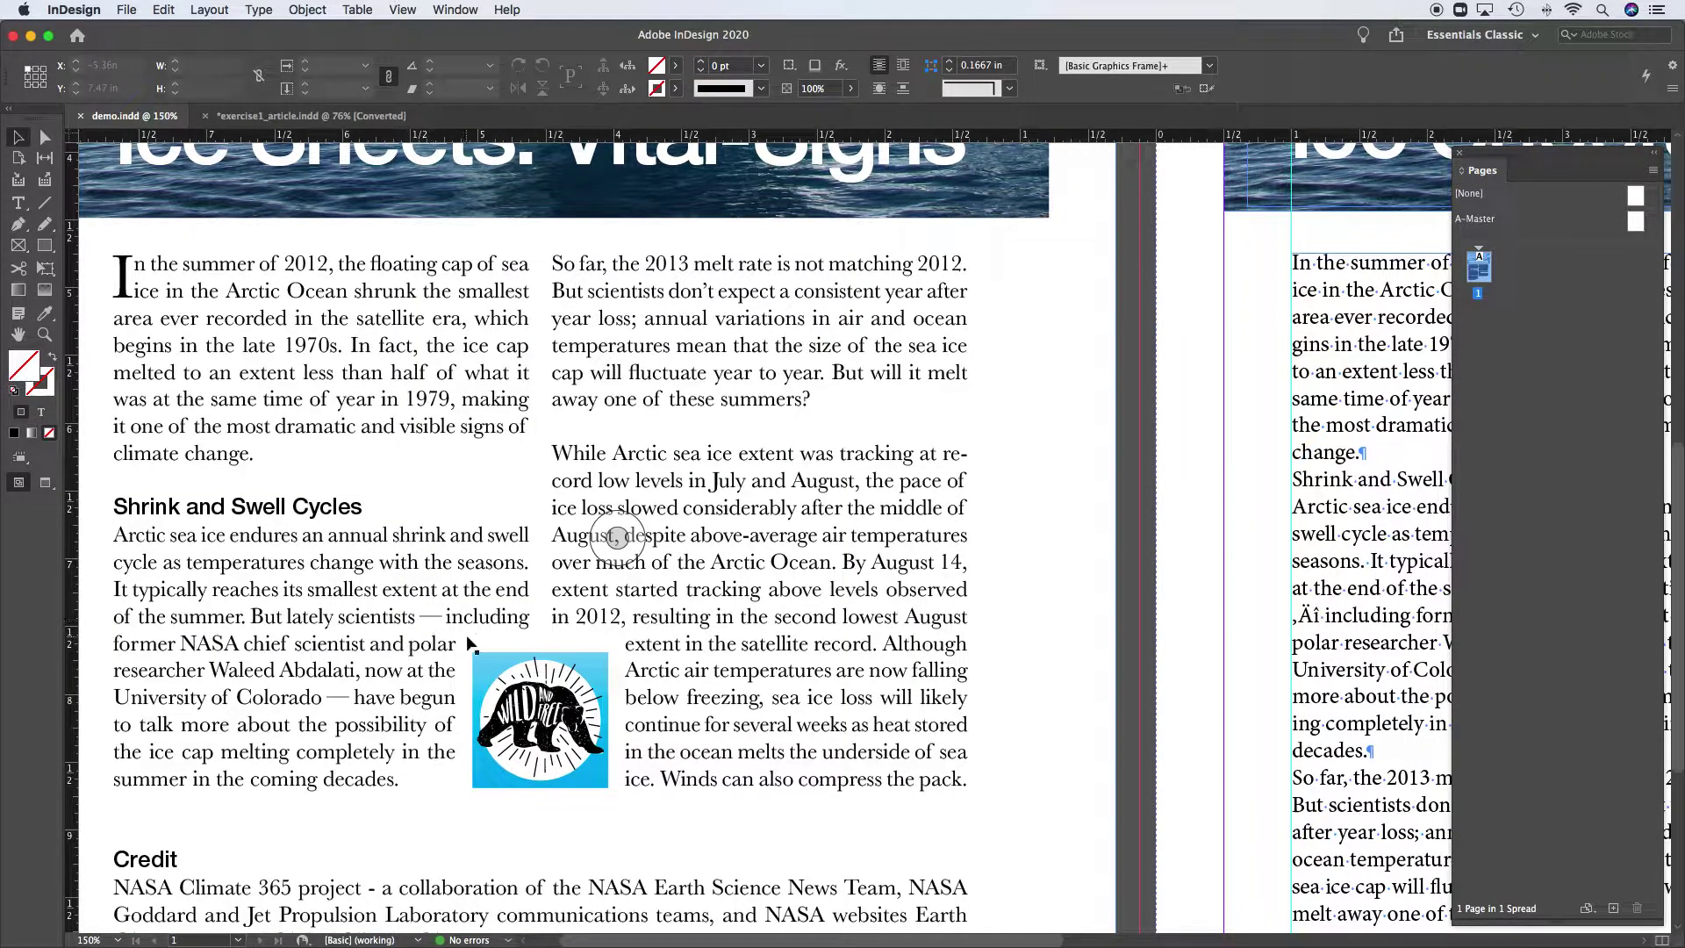
{"action": "scroll", "coordinate": [1028, 572], "scroll_direction": "right", "scroll_amount": 15}
{"action": "scroll", "coordinate": [1029, 572], "scroll_direction": "down", "scroll_amount": 2}
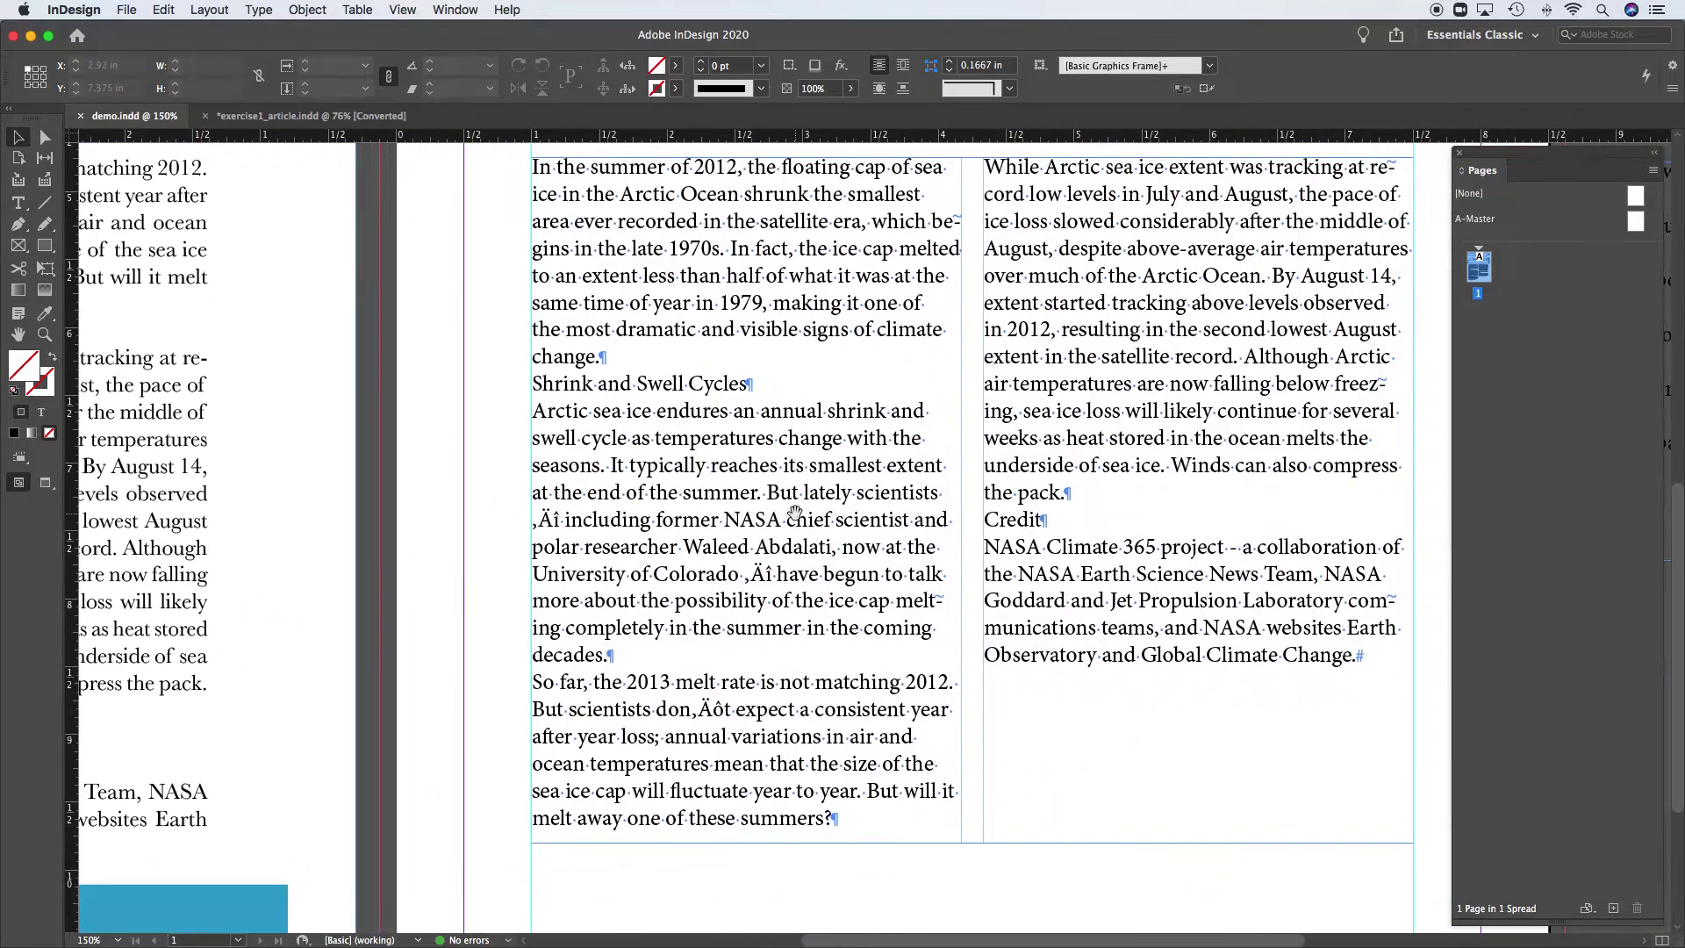
Replace the garbled characters before "including former NASA" and after "University of Colorado" with em dashes
{"action": "key", "text": "t"}
{"action": "left_click_drag", "start_coordinate": [532, 519], "coordinate": [559, 520]}
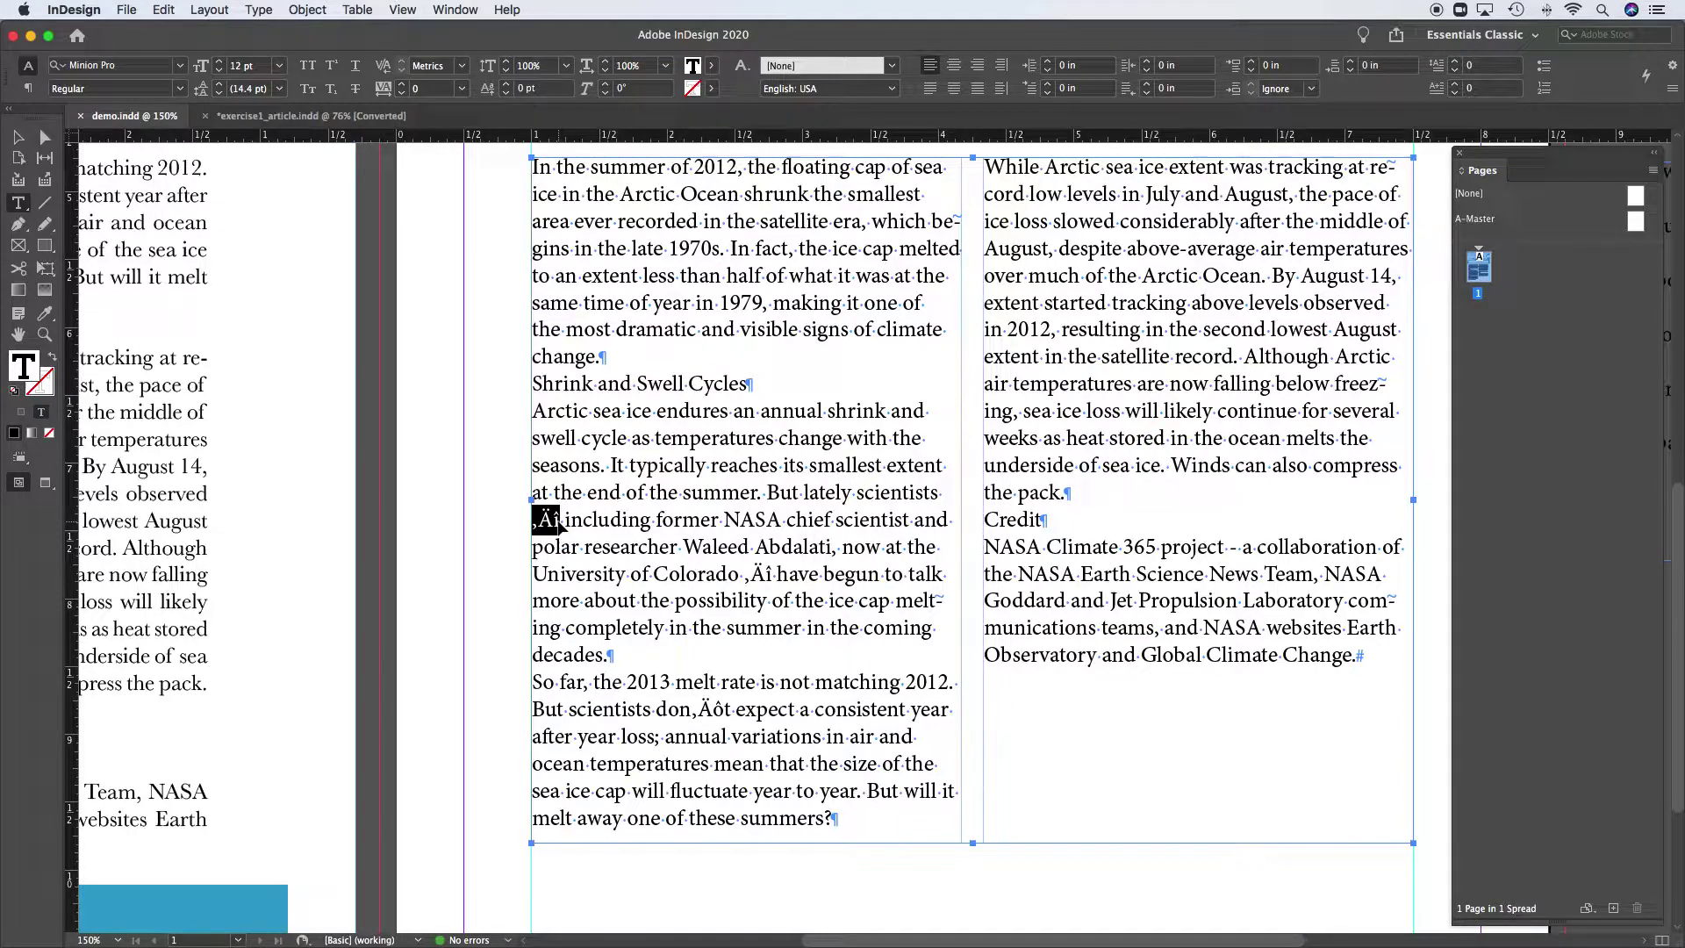
{"action": "key", "text": "BackSpace"}
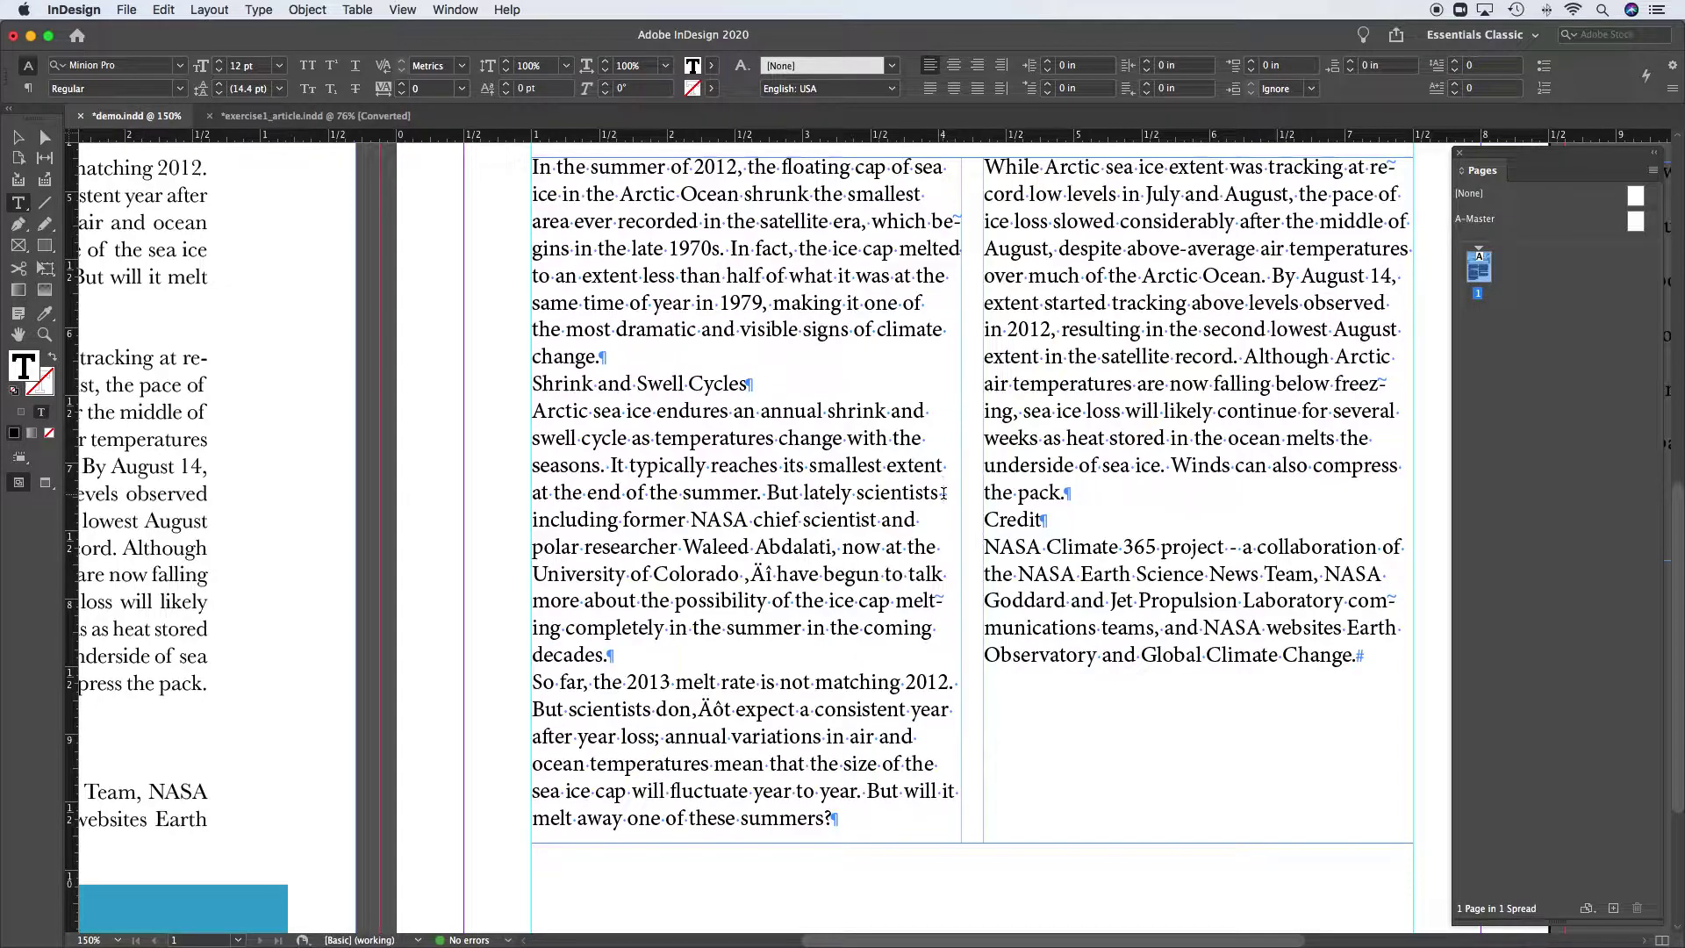
{"action": "type", "text": "—"}
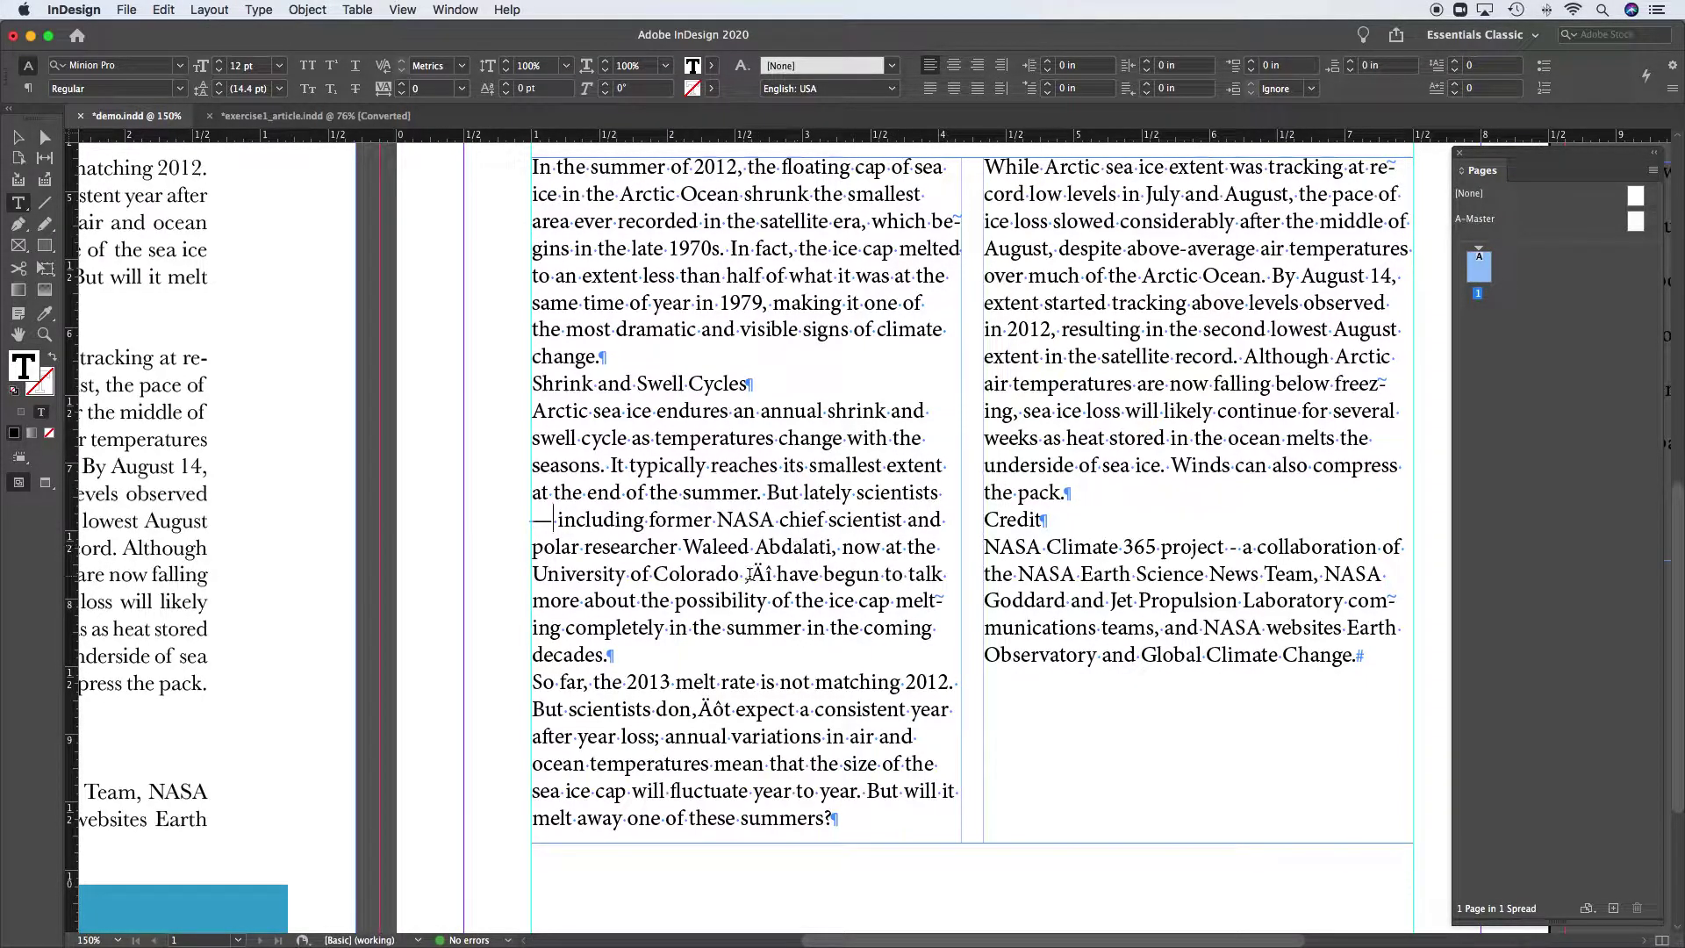
{"action": "left_click_drag", "start_coordinate": [745, 574], "coordinate": [770, 575]}
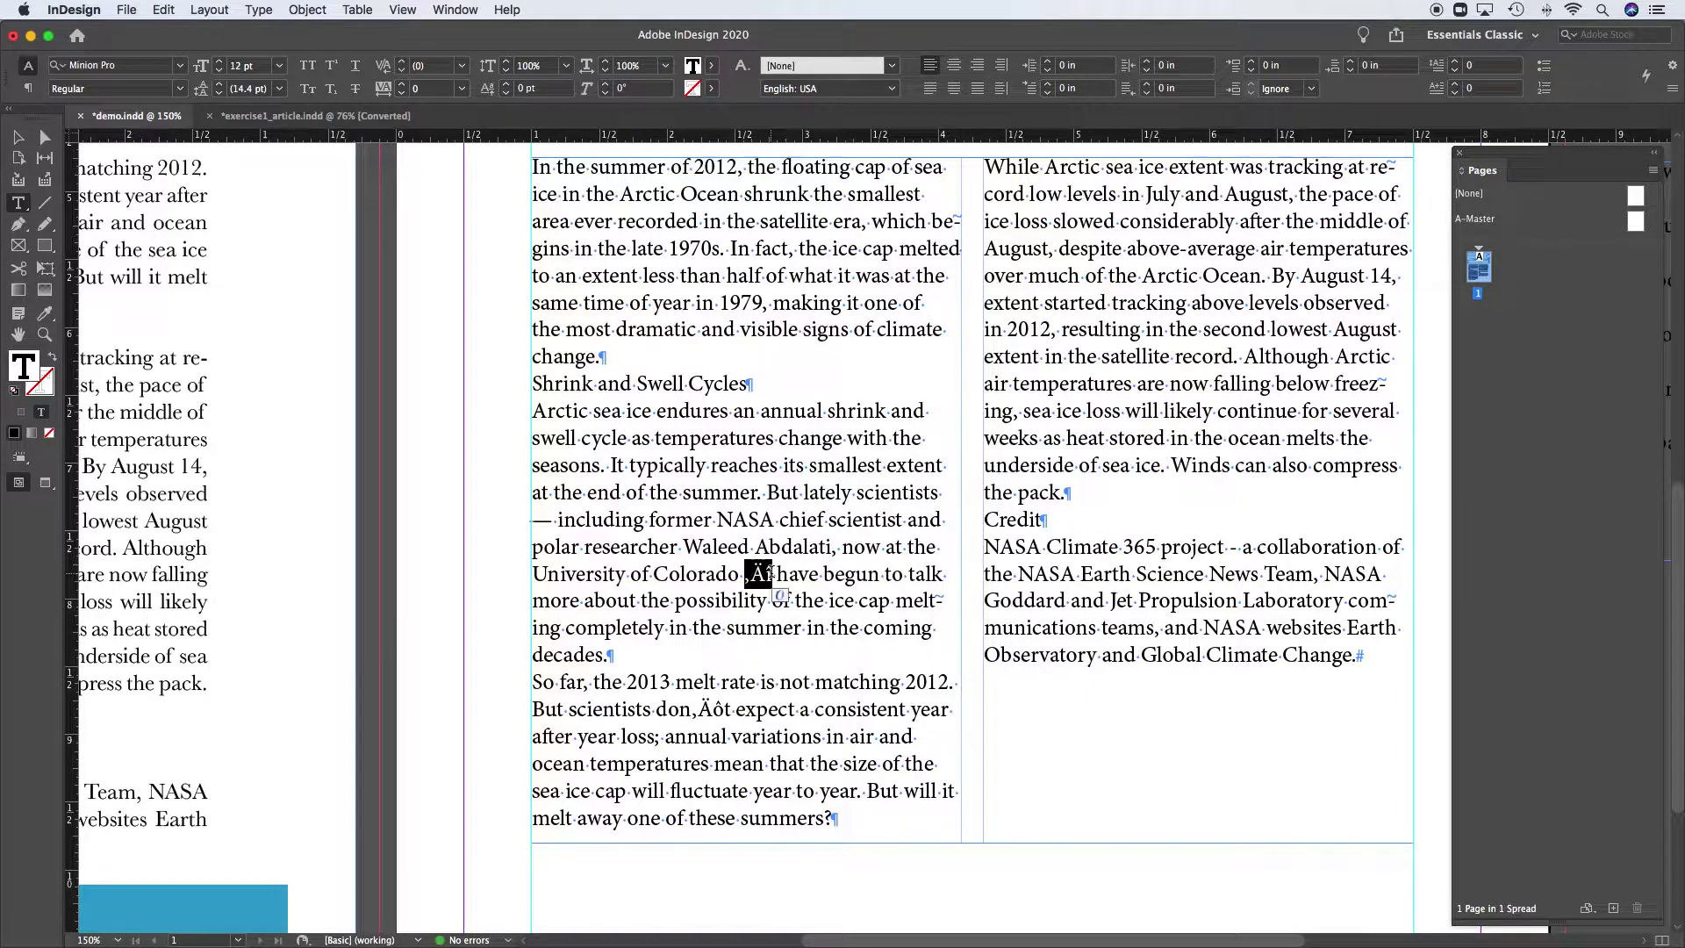
{"action": "type", "text": "—"}
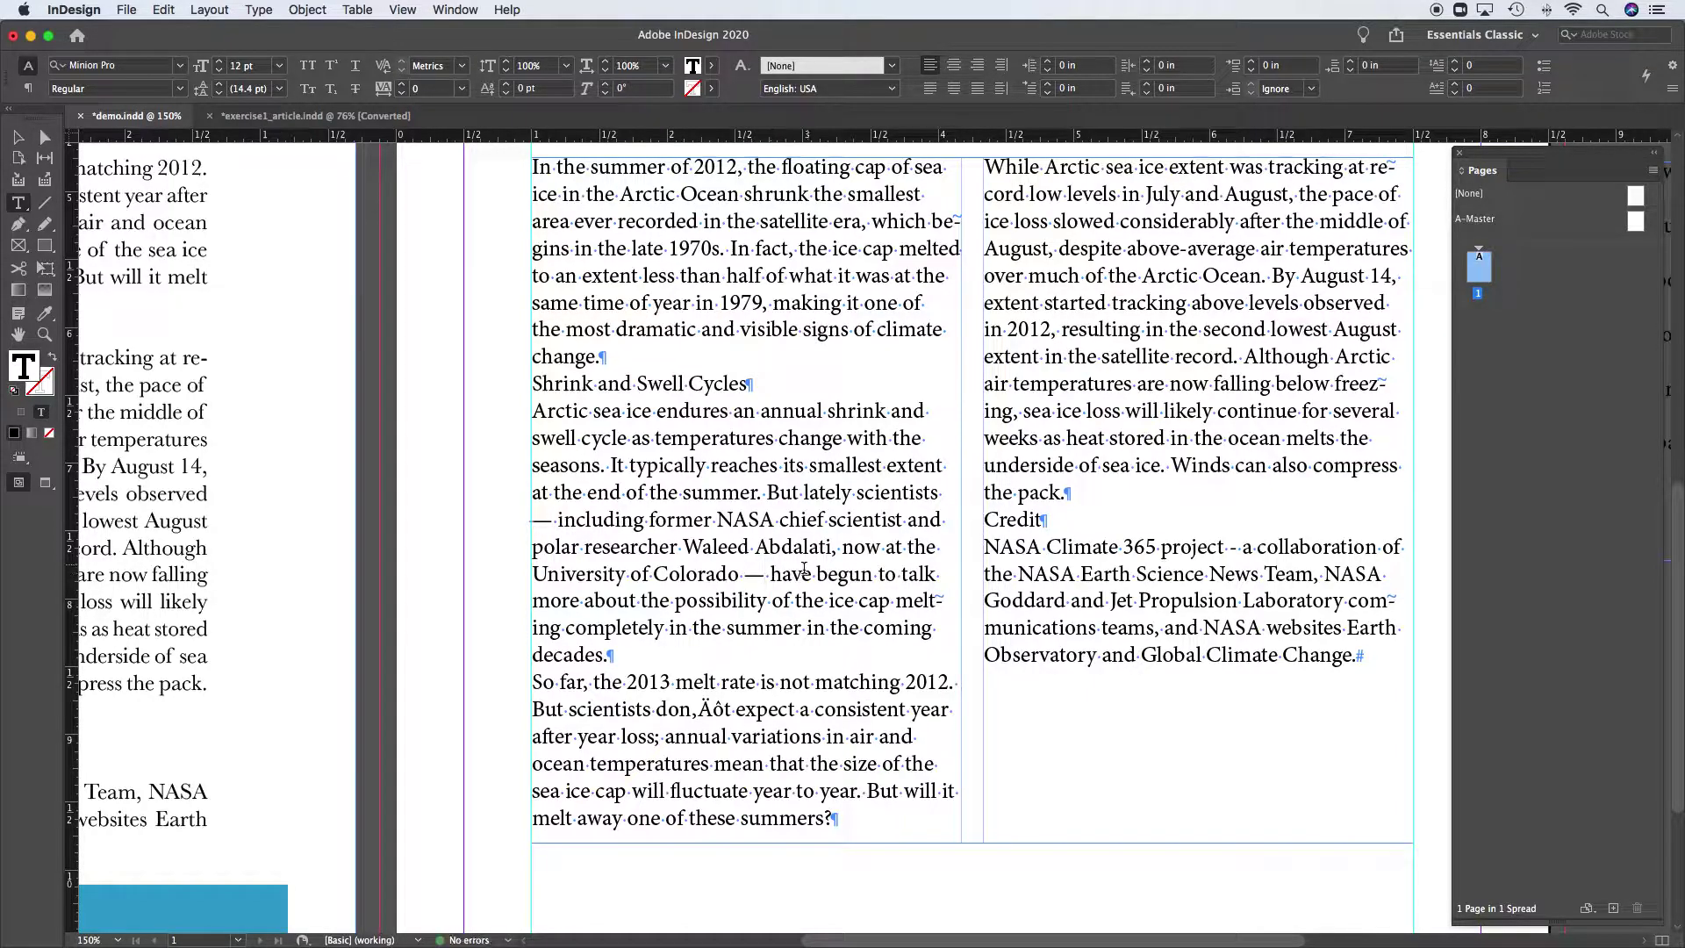
Check the garbled word in "But scientists don,Äôt expect" against the same sentence in the finished sample layout
{"action": "scroll", "coordinate": [779, 546], "scroll_direction": "left", "scroll_amount": 5}
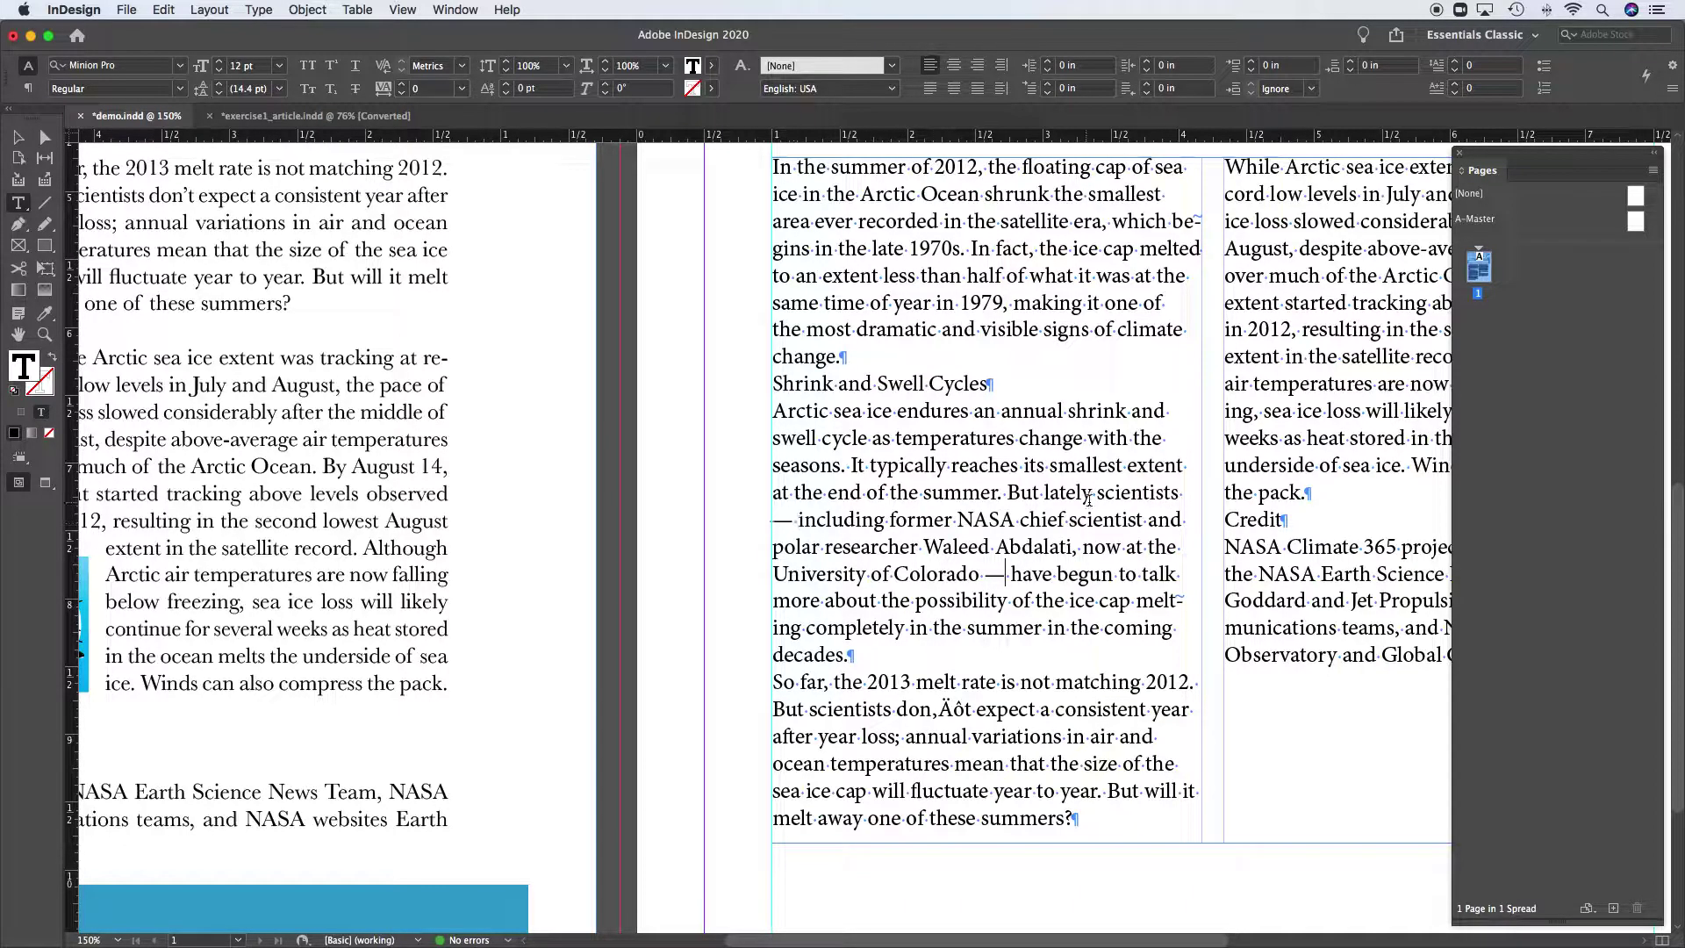
{"action": "scroll", "coordinate": [484, 542], "scroll_direction": "left", "scroll_amount": 10}
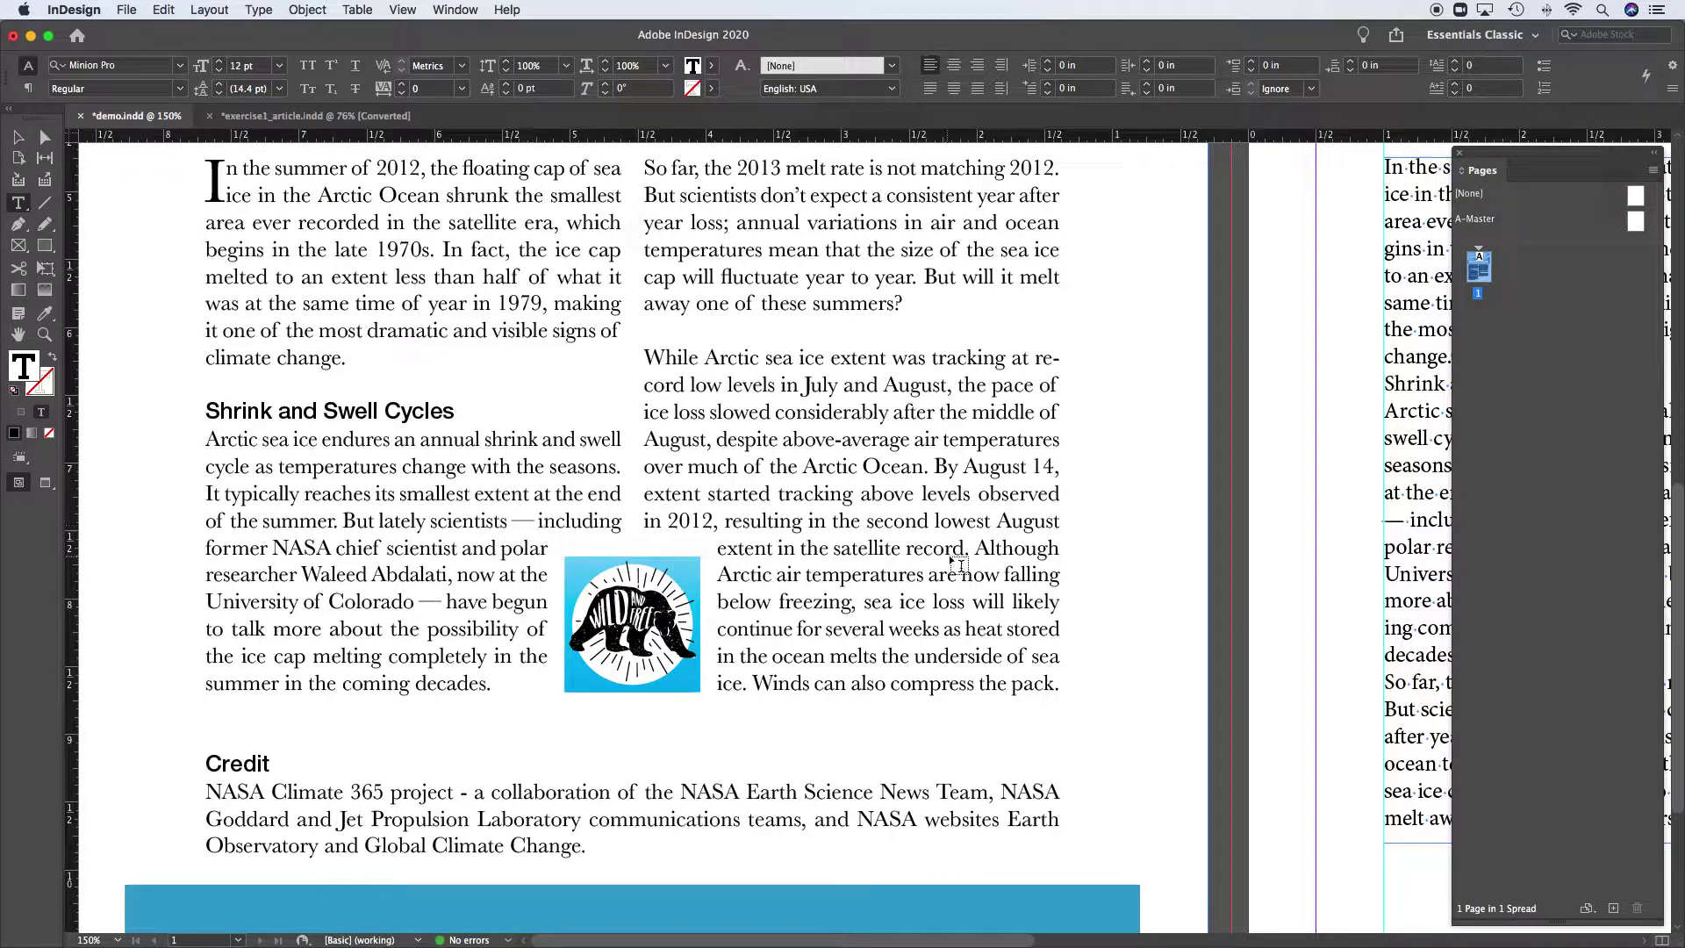
{"action": "scroll", "coordinate": [1036, 556], "scroll_direction": "right", "scroll_amount": 13}
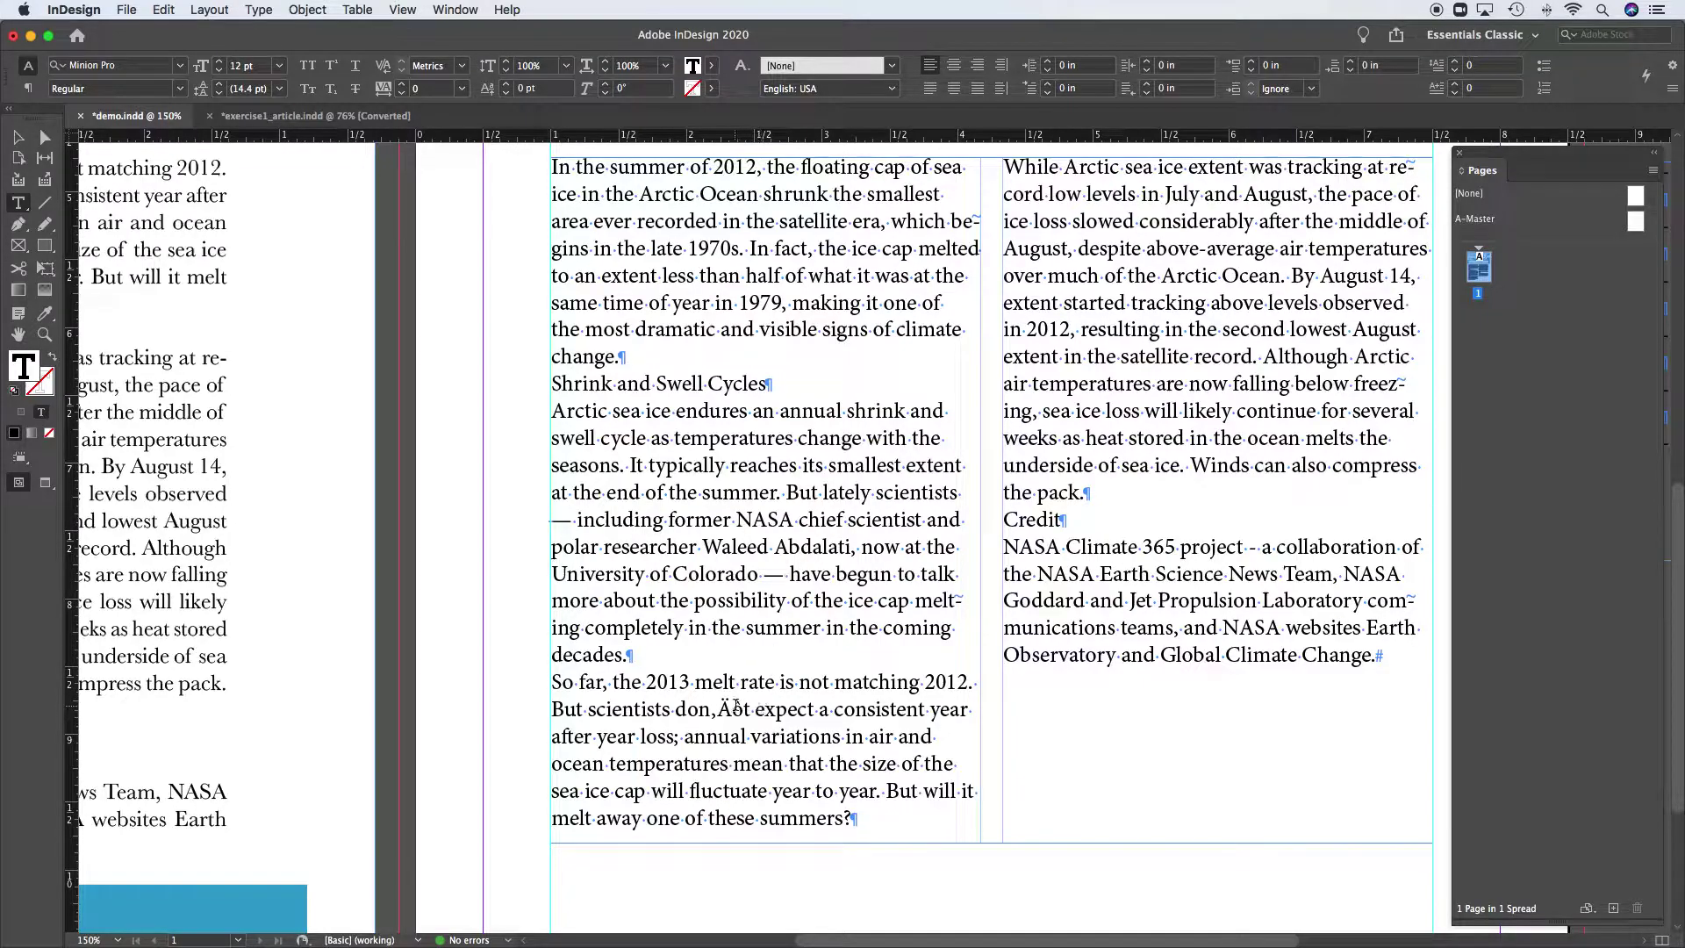
{"action": "scroll", "coordinate": [739, 697], "scroll_direction": "down", "scroll_amount": 2}
{"action": "scroll", "coordinate": [685, 645], "scroll_direction": "left", "scroll_amount": 10}
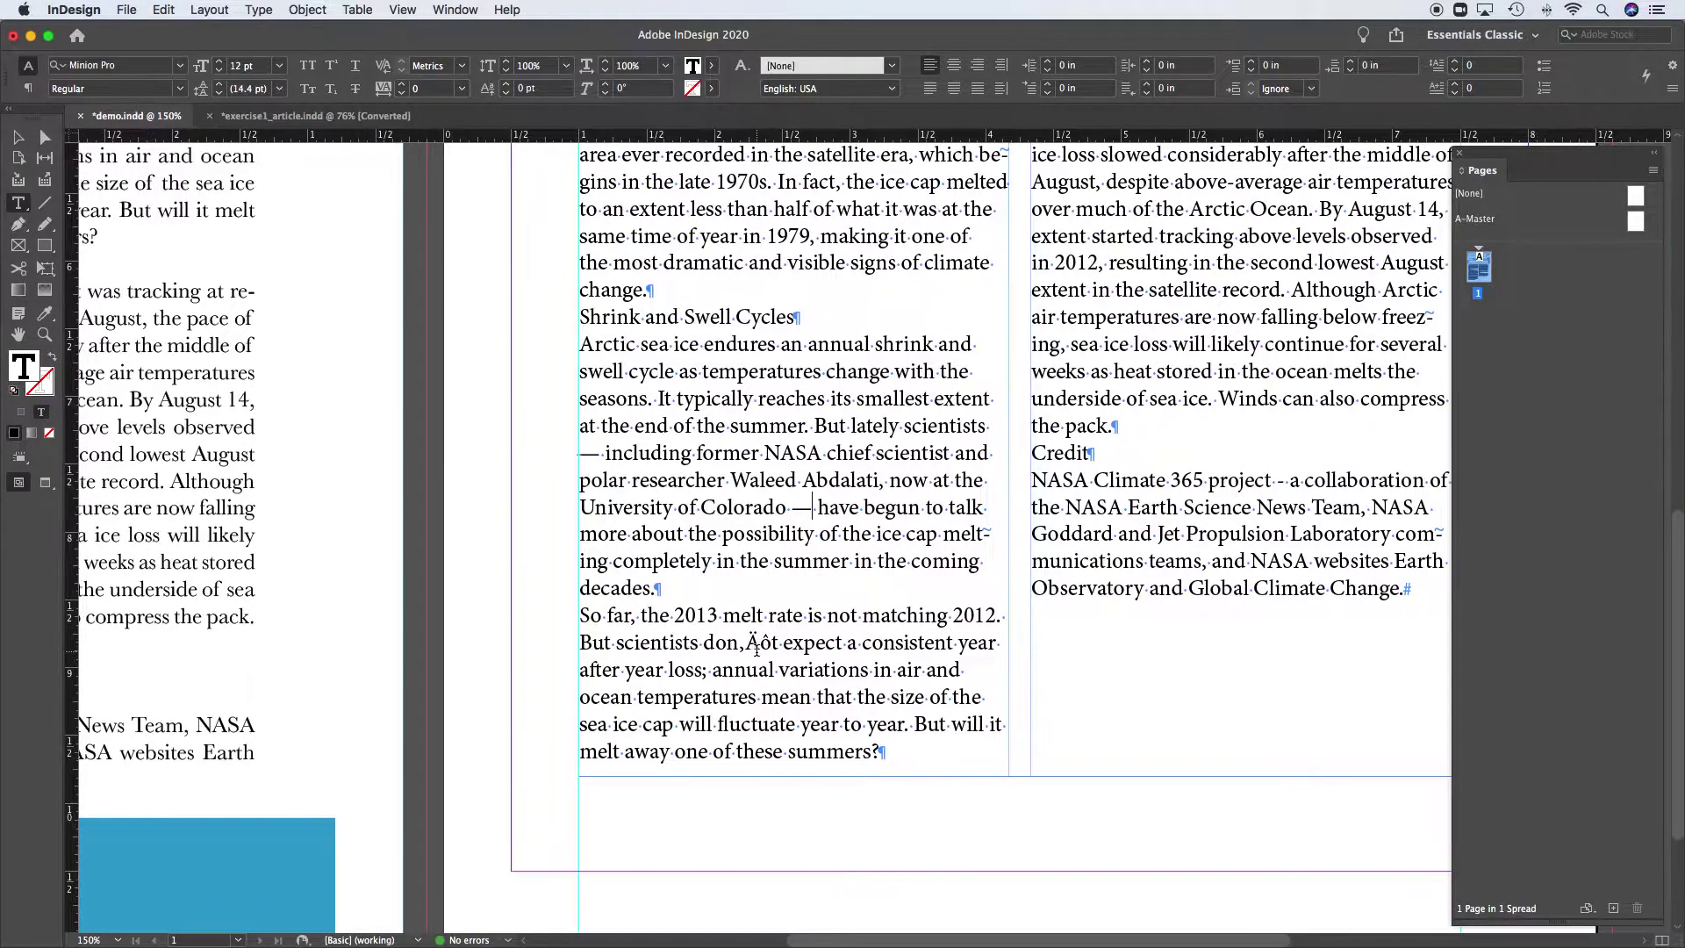
{"action": "scroll", "coordinate": [633, 649], "scroll_direction": "up", "scroll_amount": 8}
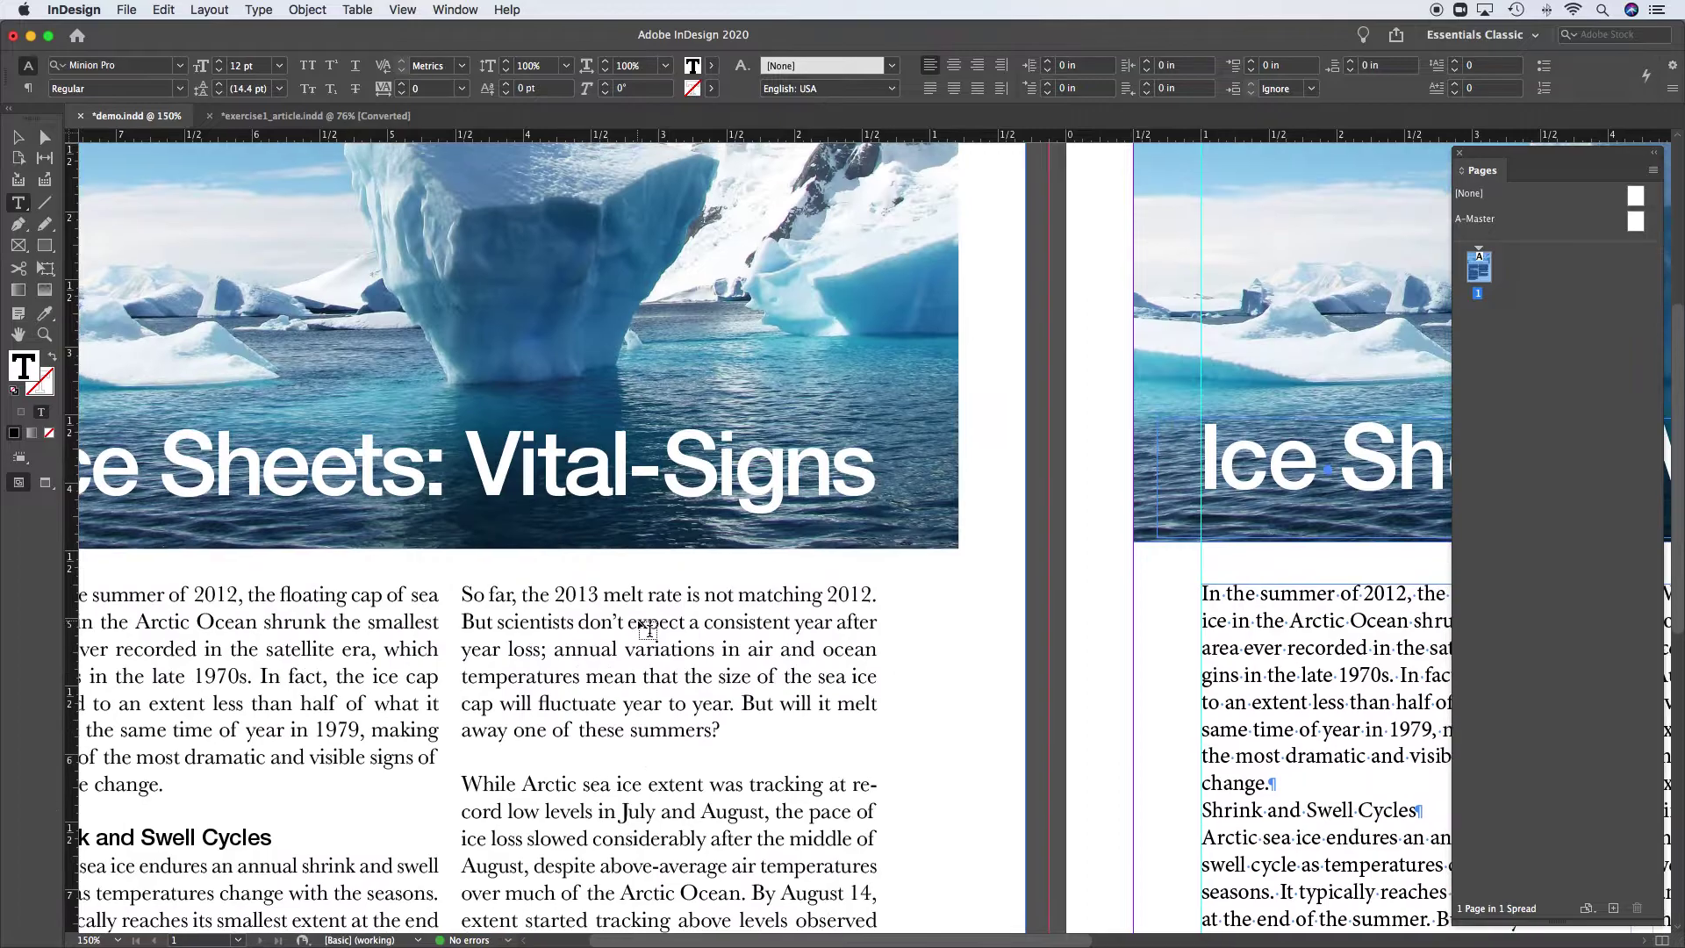
{"action": "scroll", "coordinate": [633, 649], "scroll_direction": "left", "scroll_amount": 2}
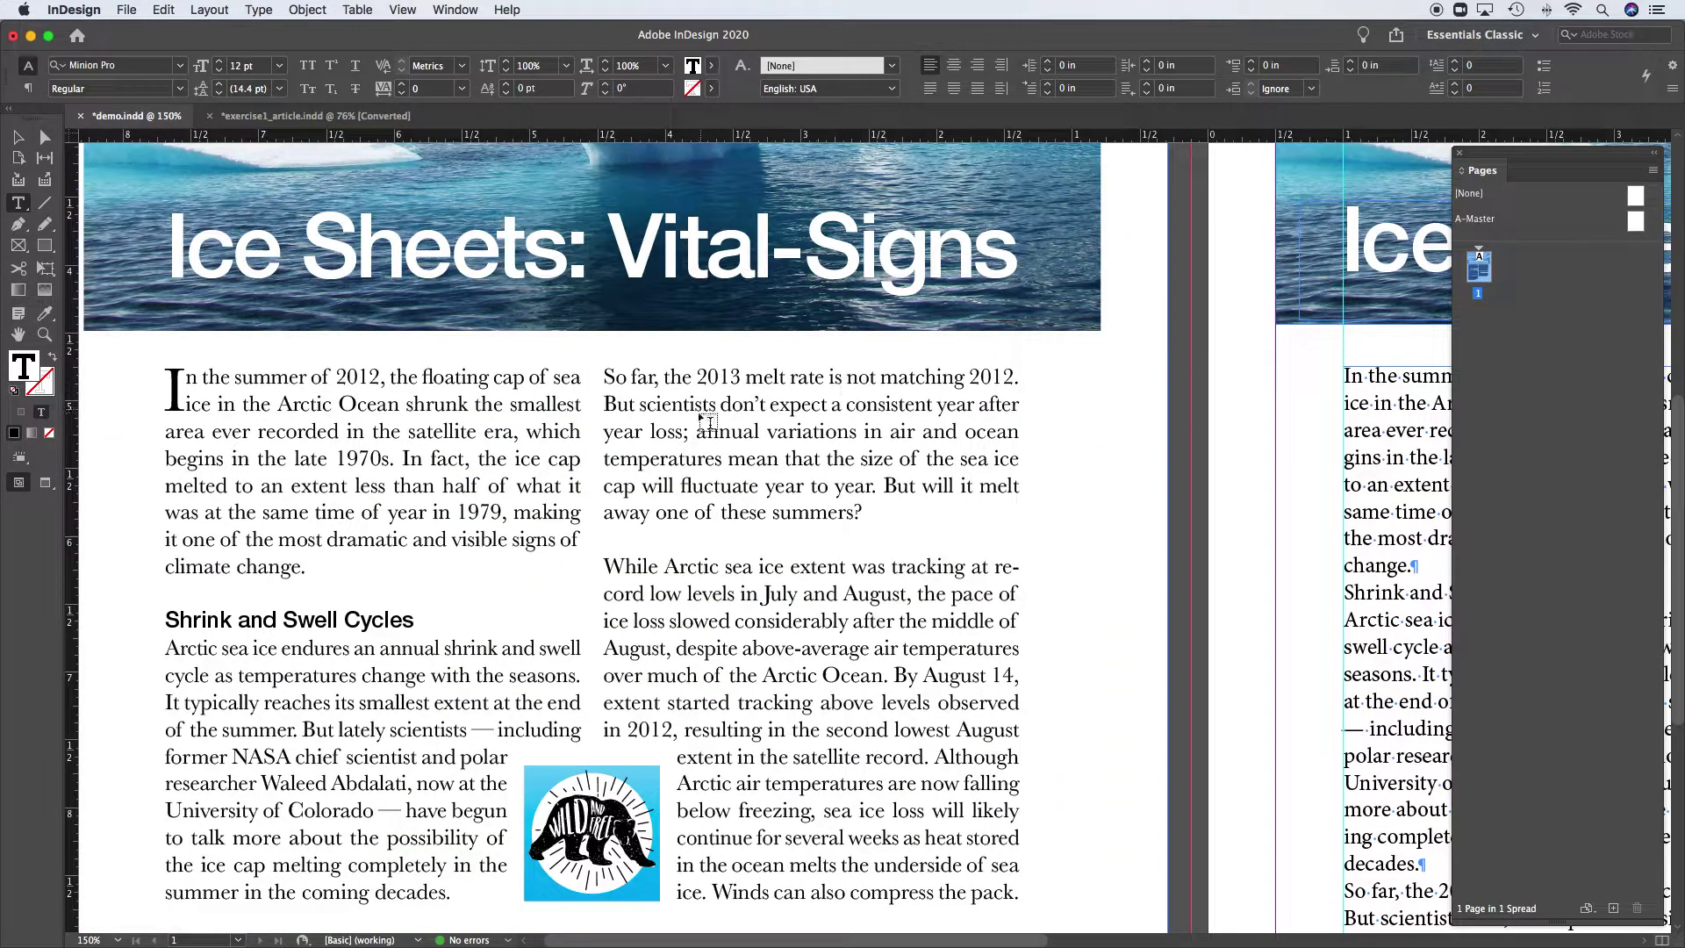
{"action": "scroll", "coordinate": [978, 631], "scroll_direction": "right", "scroll_amount": 8}
{"action": "scroll", "coordinate": [987, 619], "scroll_direction": "down", "scroll_amount": 8}
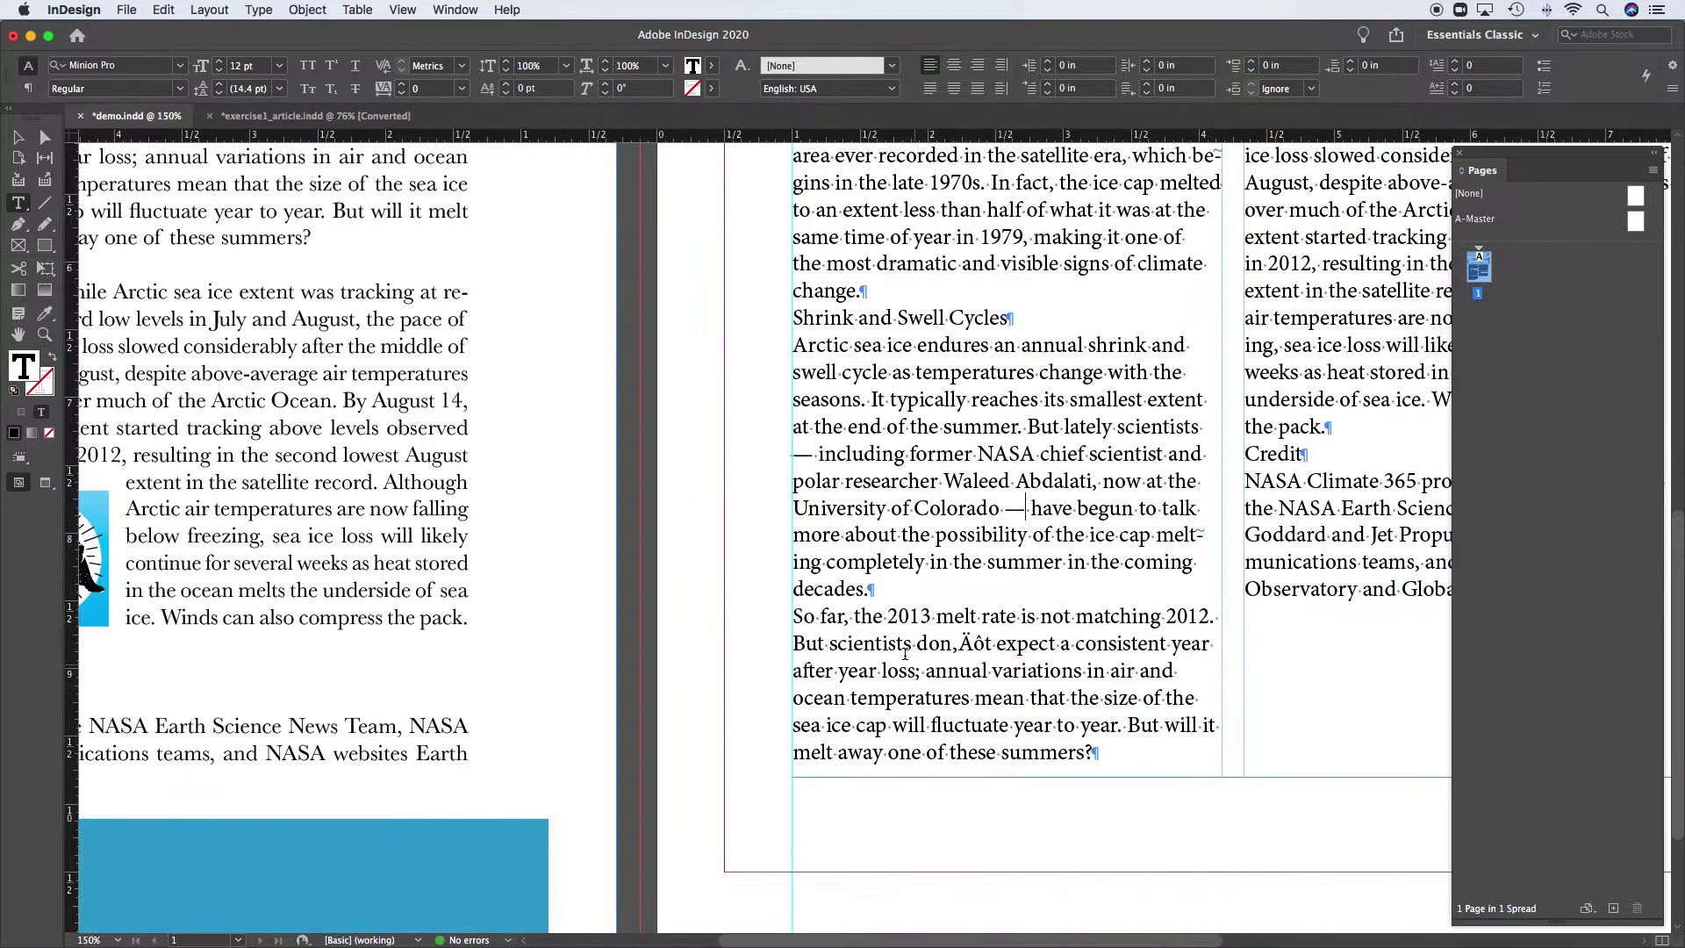
{"action": "left_click", "coordinate": [849, 619]}
{"action": "type", "text": ","}
{"action": "scroll", "coordinate": [439, 612], "scroll_direction": "up", "scroll_amount": 8}
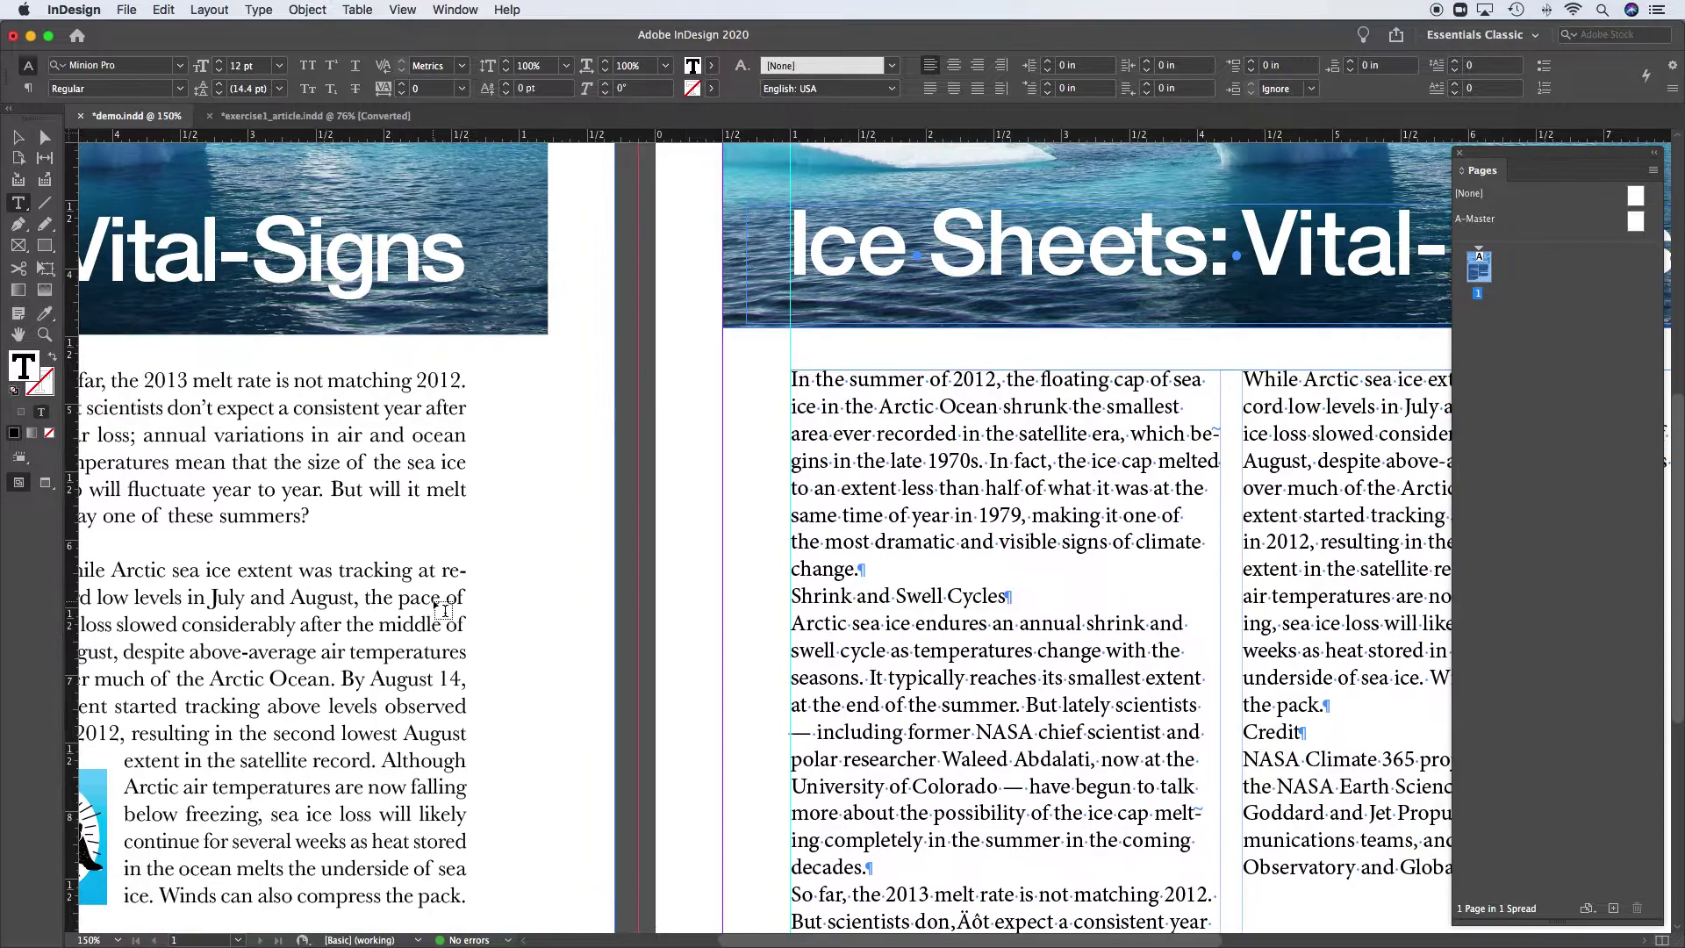
{"action": "scroll", "coordinate": [441, 610], "scroll_direction": "left", "scroll_amount": 8}
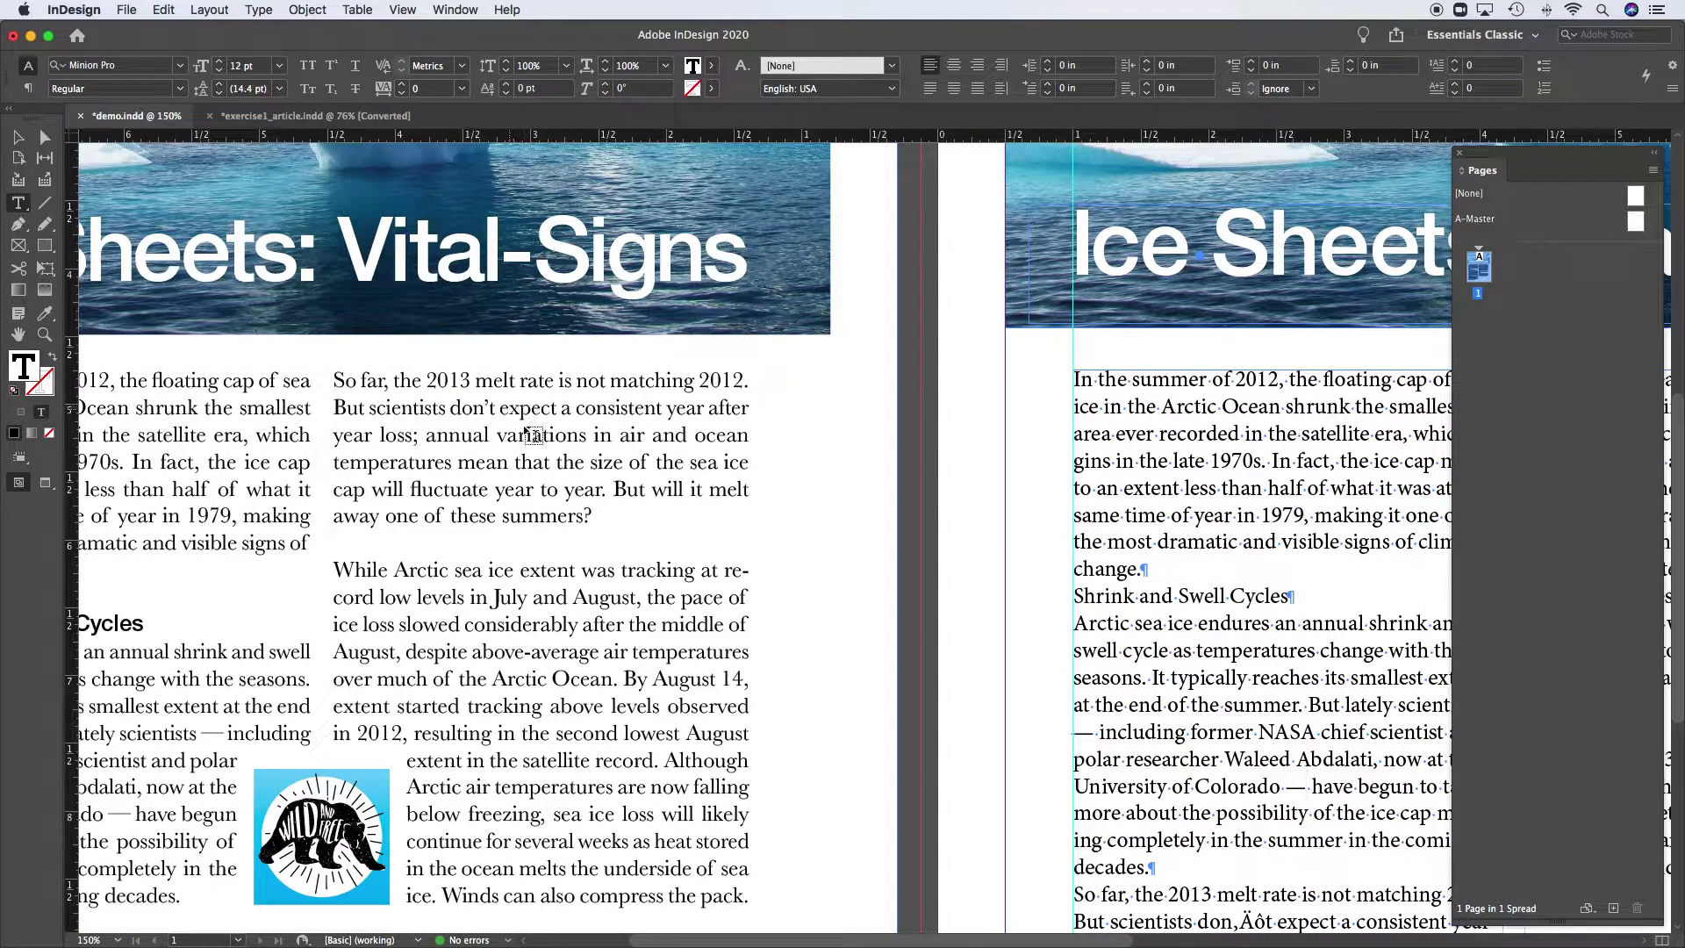
{"action": "scroll", "coordinate": [1041, 763], "scroll_direction": "right", "scroll_amount": 15}
{"action": "scroll", "coordinate": [1094, 751], "scroll_direction": "down", "scroll_amount": 10}
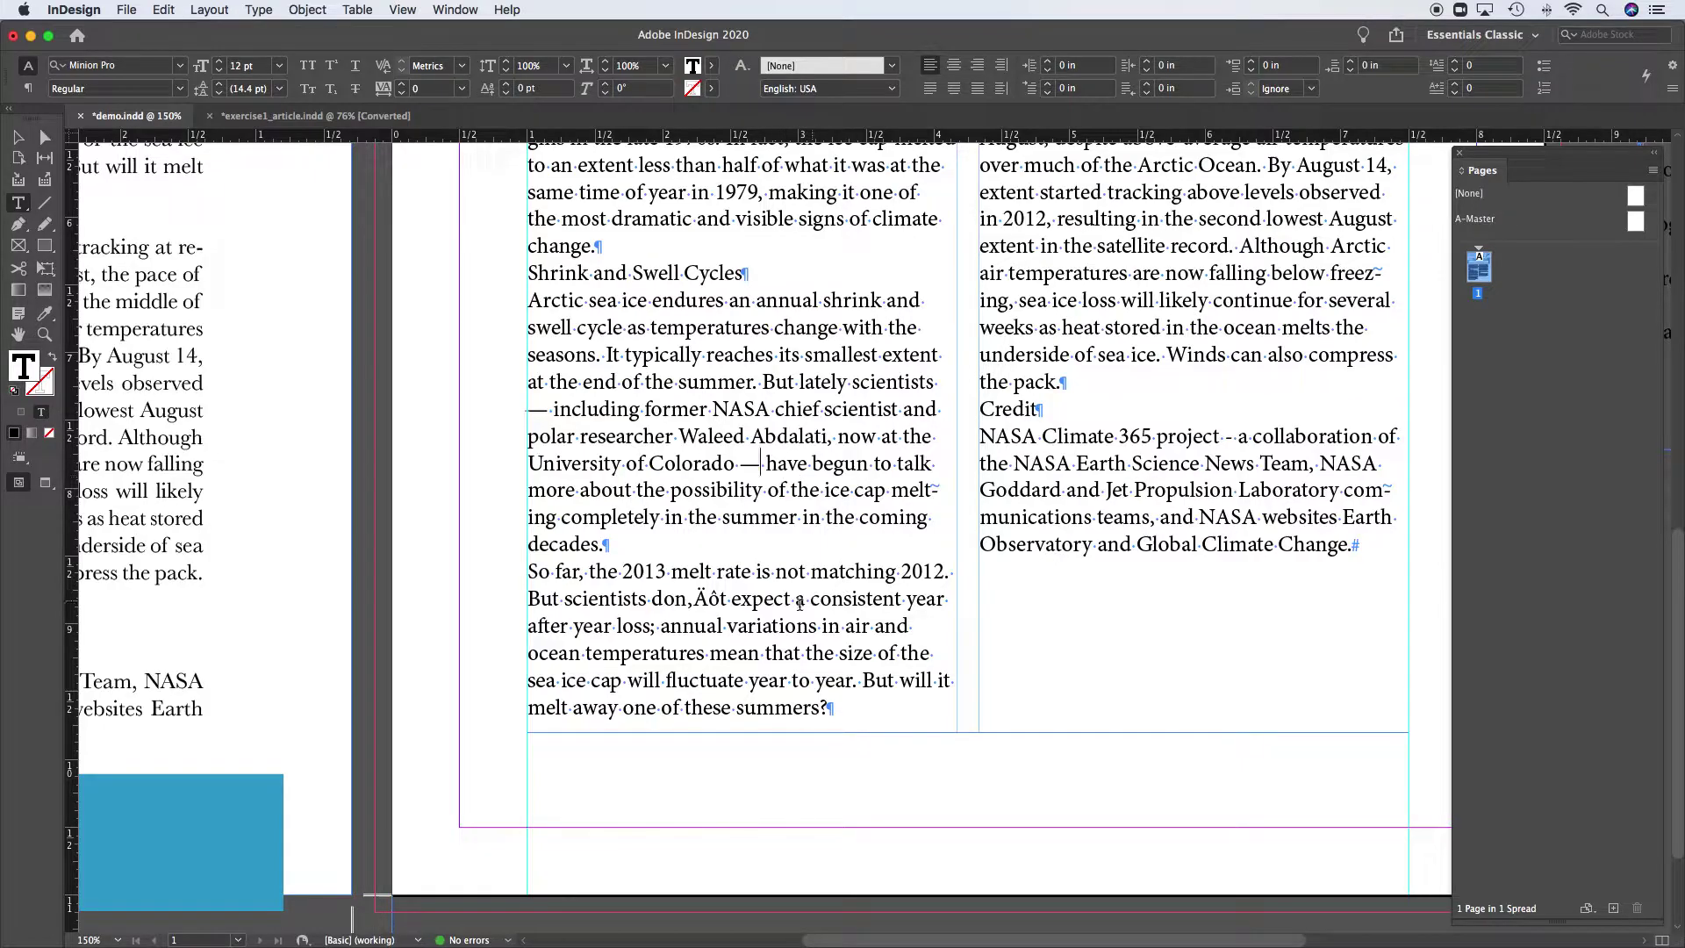
Replace the garbled characters in "don,Äôt expect" with an apostrophe so the word reads "don't", and leave text editing
{"action": "left_click_drag", "start_coordinate": [695, 598], "coordinate": [717, 598]}
{"action": "key", "text": "BackSpace"}
{"action": "key", "text": "BackSpace"}
{"action": "type", "text": "'"}
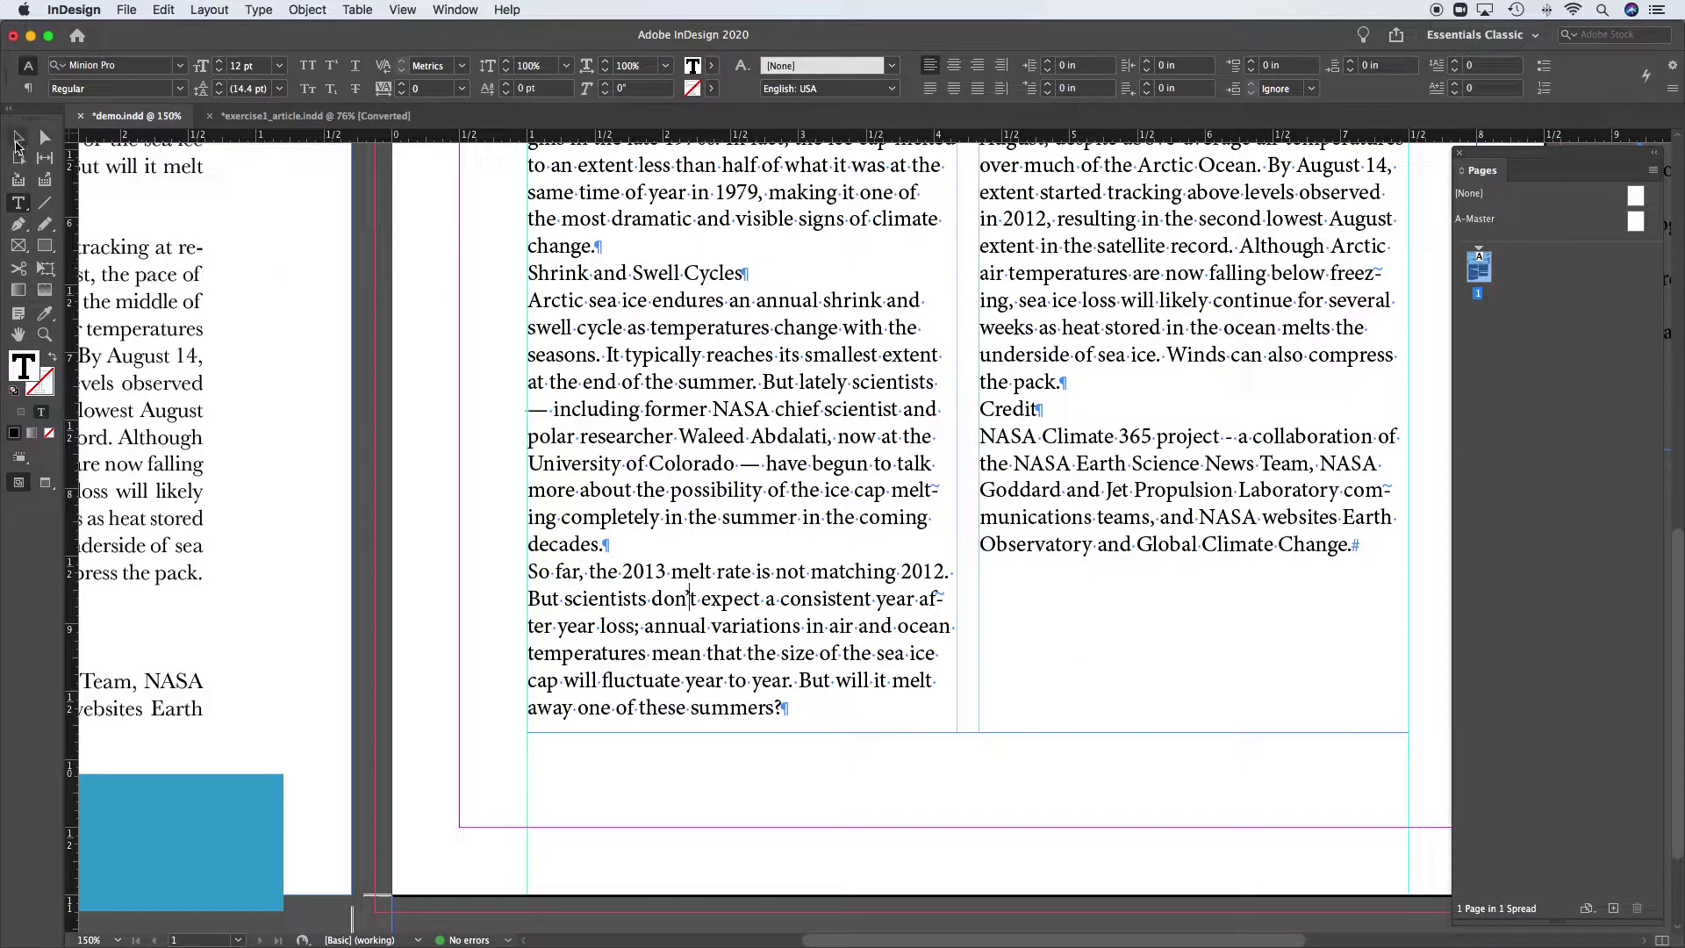
{"action": "key", "text": "Escape"}
Compare the corrected two-column body text with the formatting of the finished sample layout
{"action": "scroll", "coordinate": [1186, 421], "scroll_direction": "up", "scroll_amount": 4}
{"action": "scroll", "coordinate": [1185, 421], "scroll_direction": "right", "scroll_amount": 7}
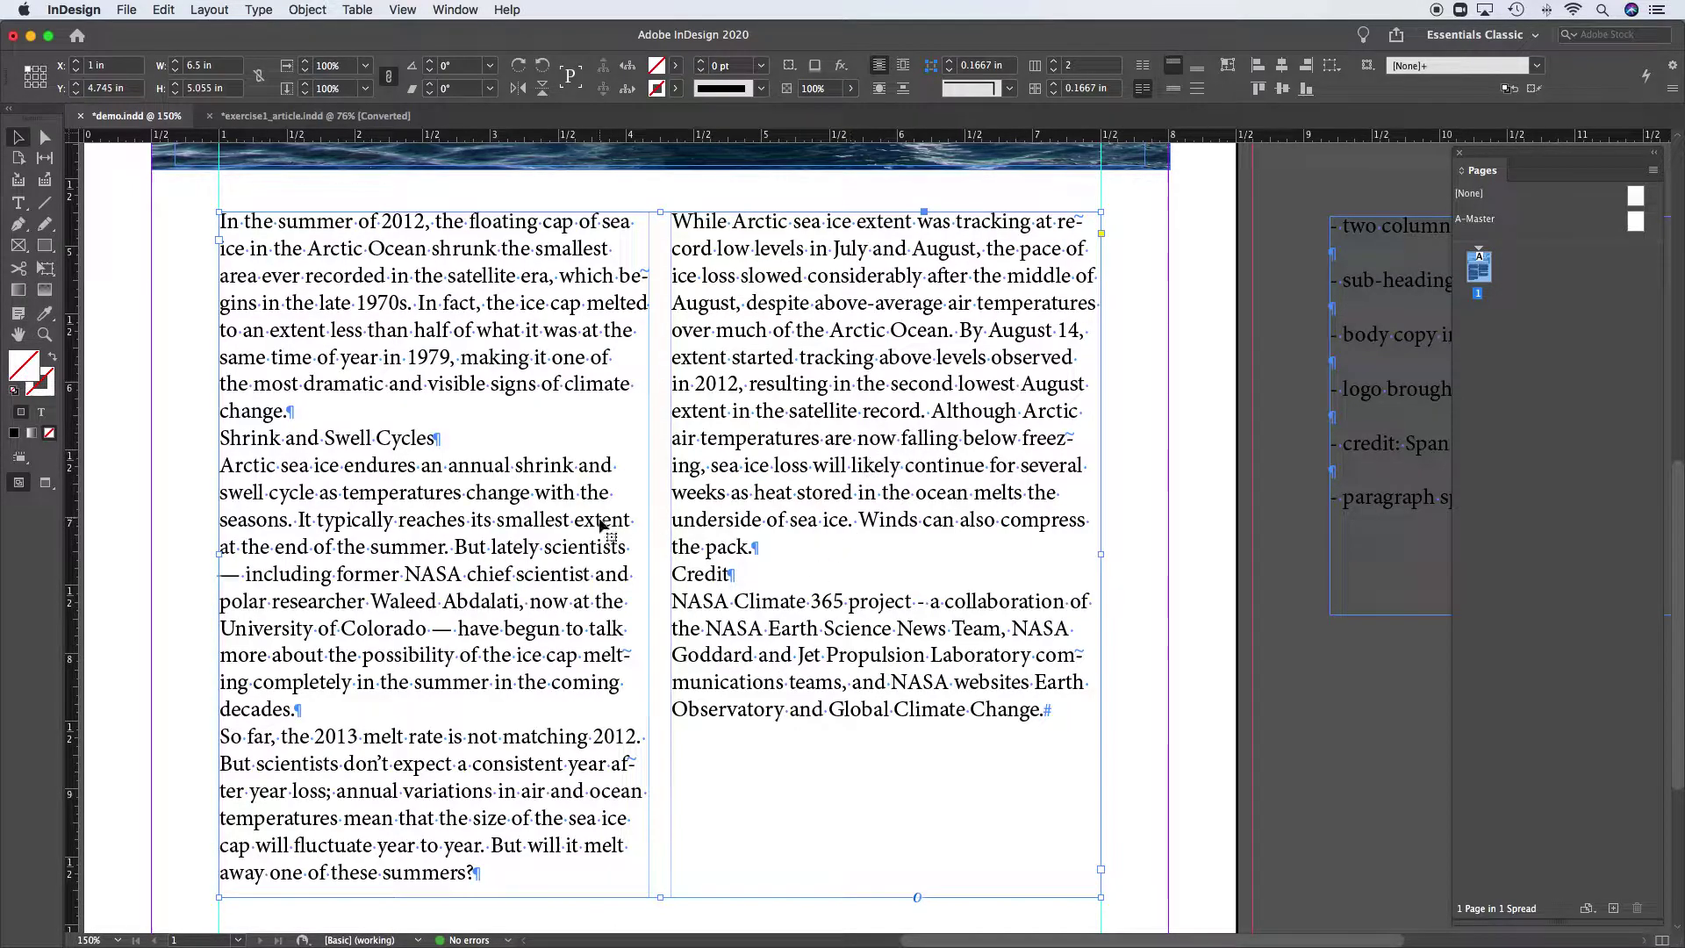
{"action": "key", "text": "super+minus"}
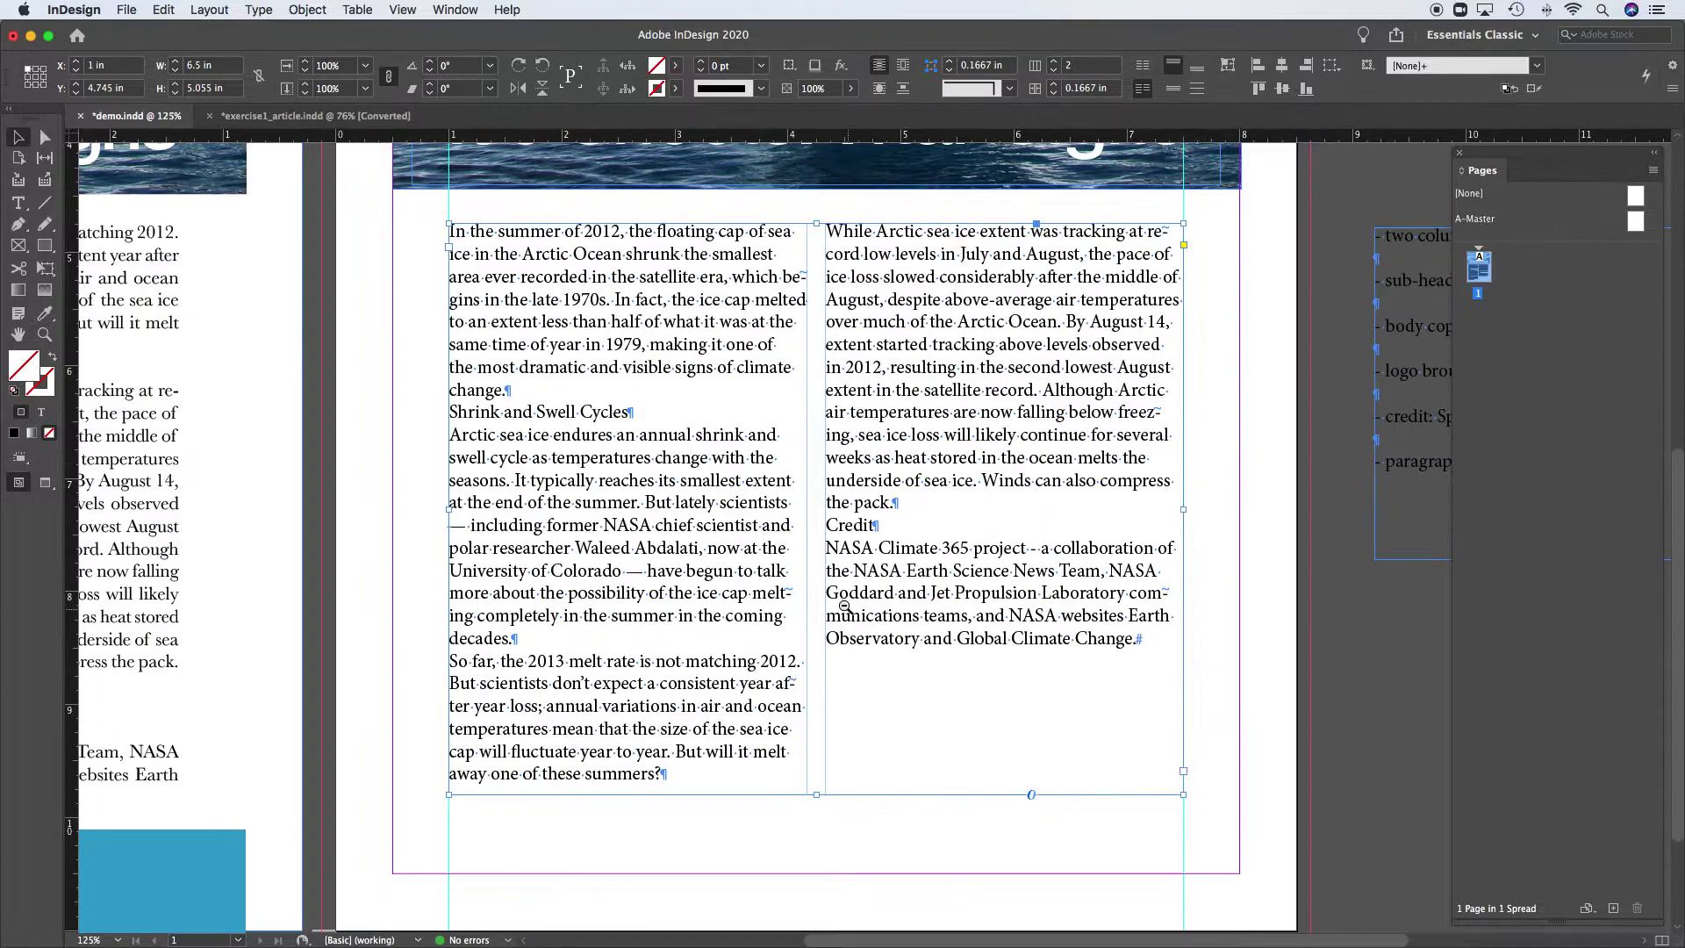
{"action": "scroll", "coordinate": [522, 511], "scroll_direction": "left", "scroll_amount": 3}
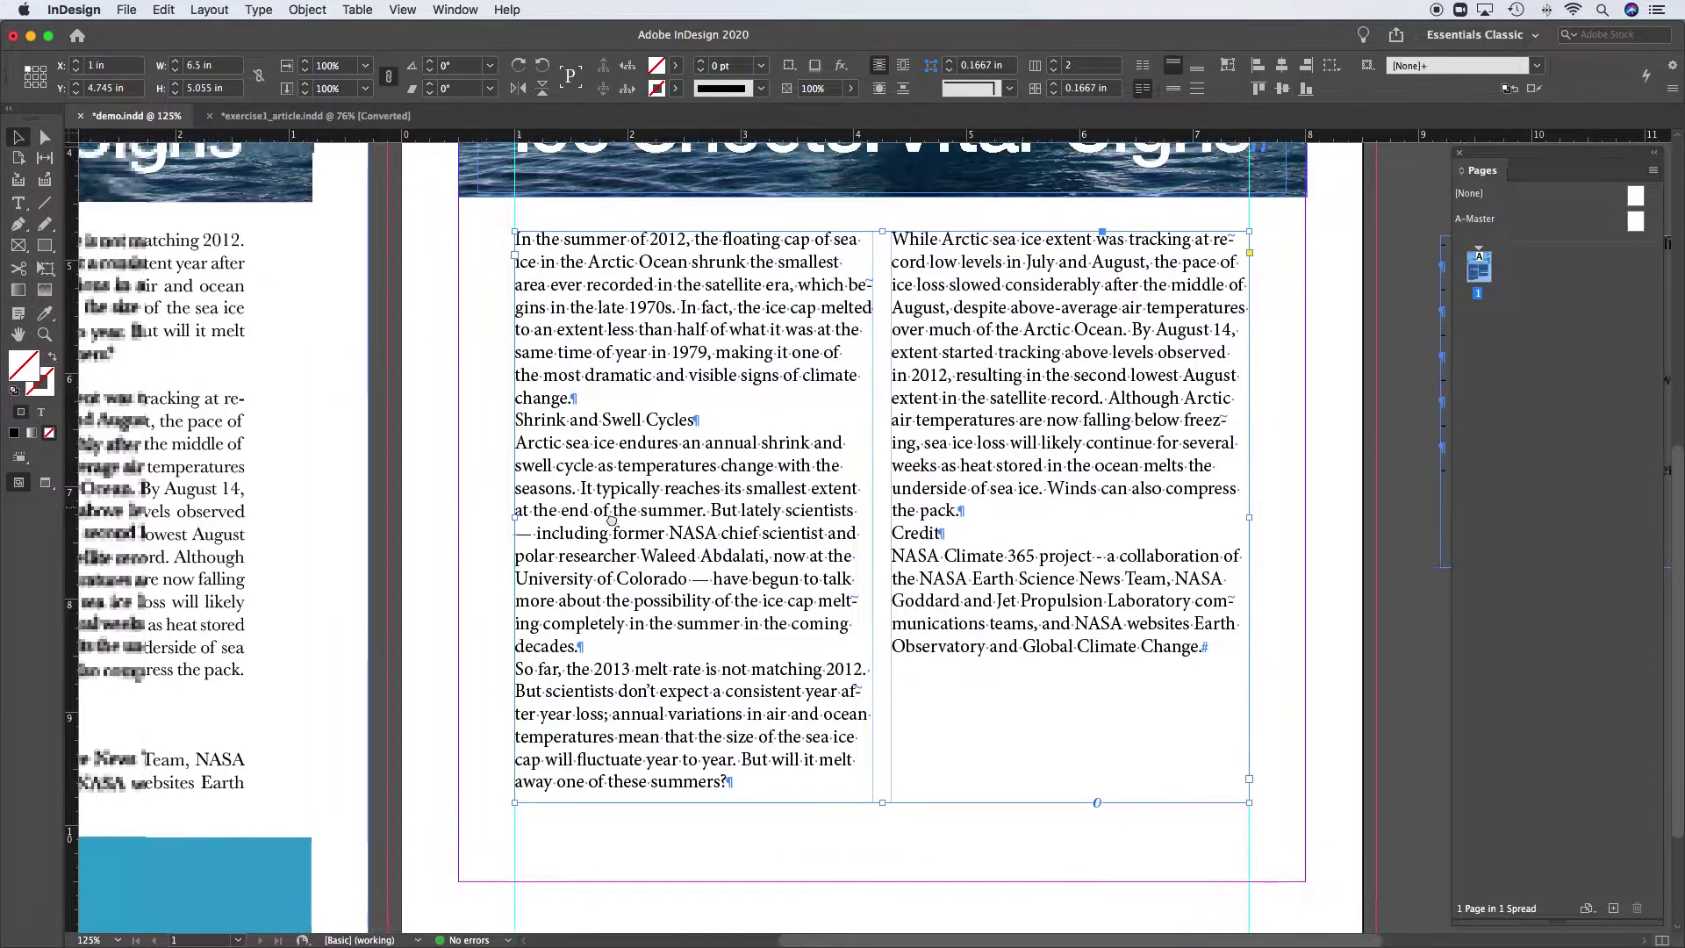
{"action": "left_click_drag", "start_coordinate": [604, 533], "coordinate": [888, 531]}
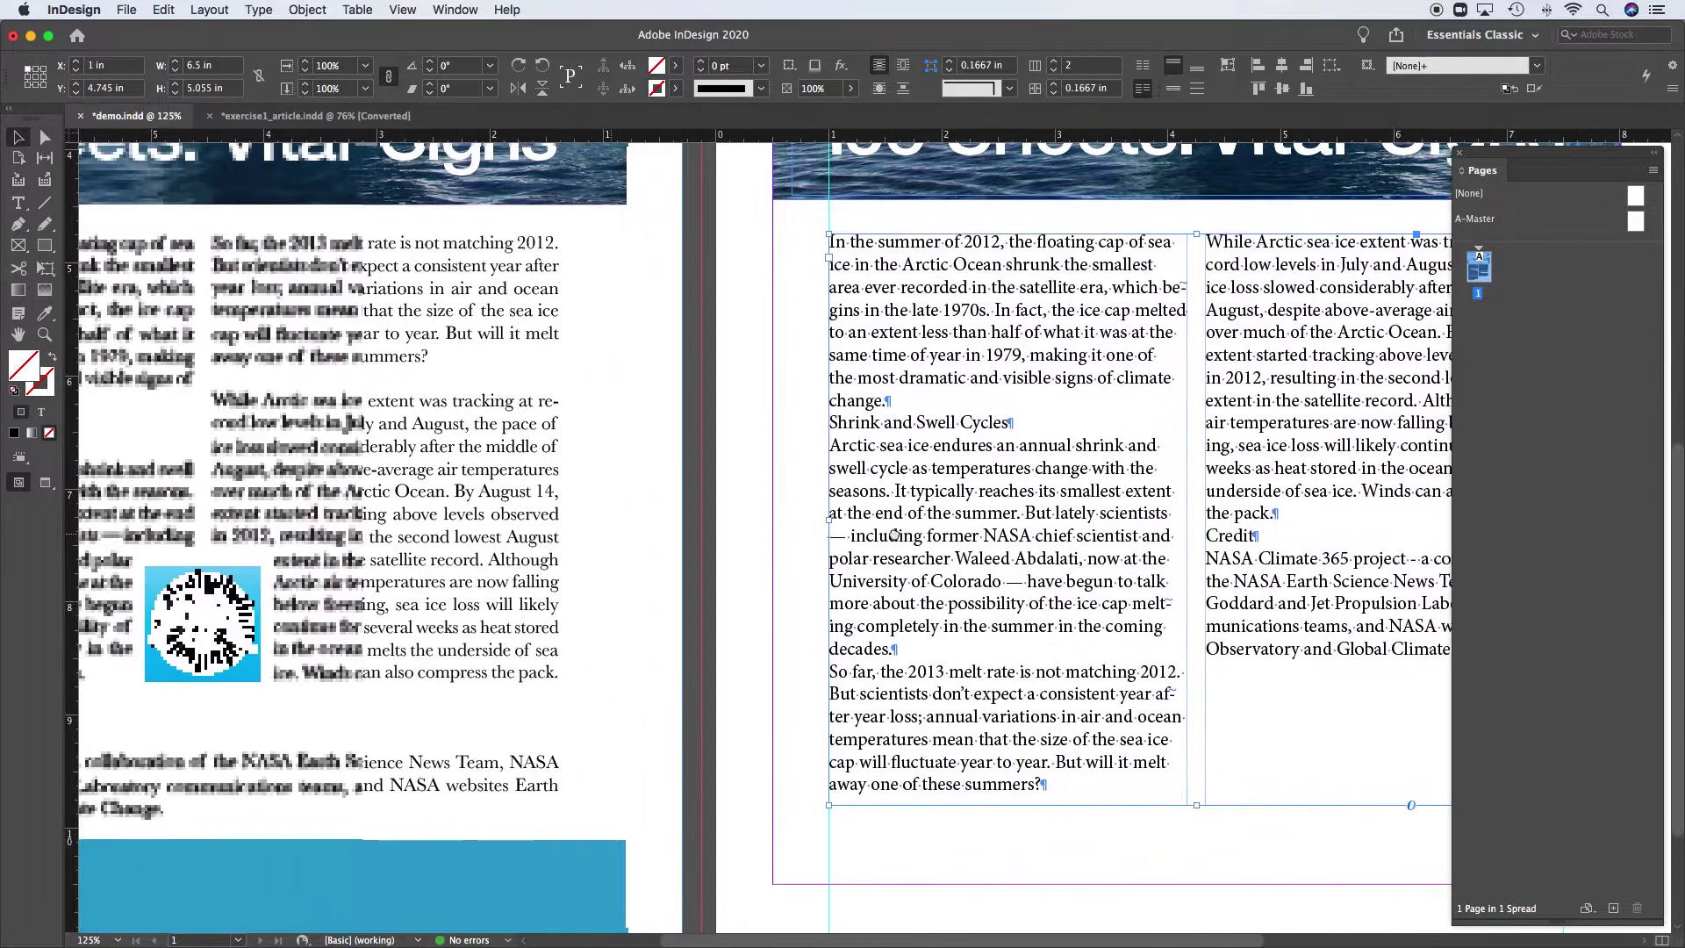
{"action": "scroll", "coordinate": [978, 527], "scroll_direction": "left", "scroll_amount": 8}
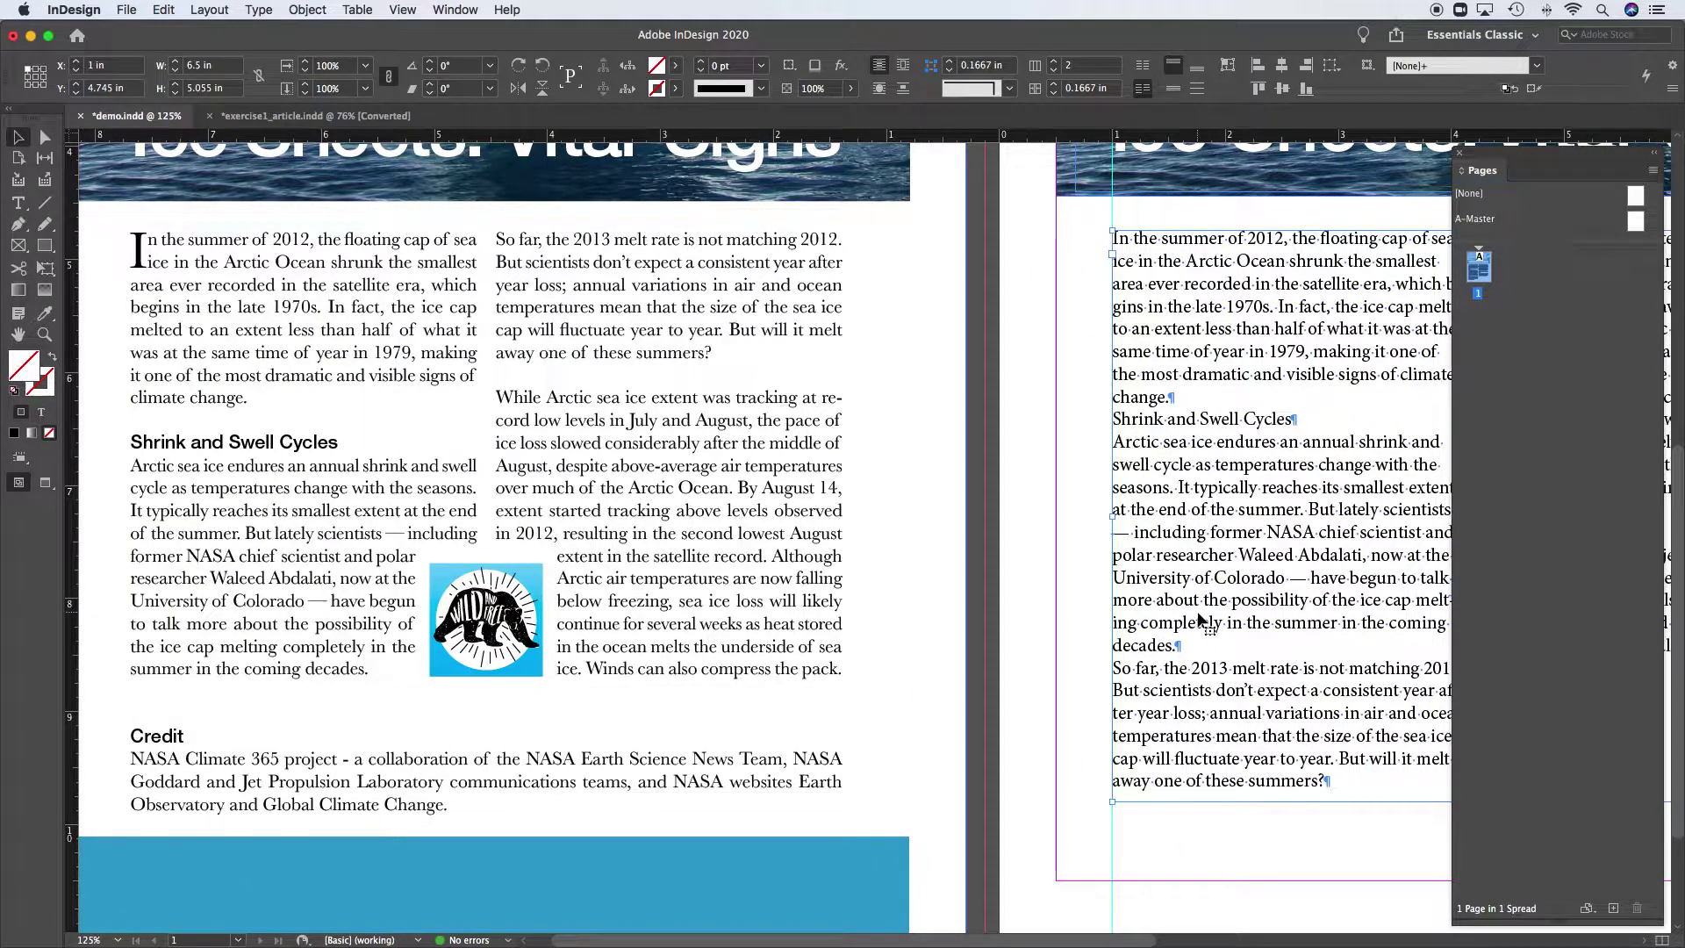
Compare the paragraph spacing of the finished sample with the placed body text and check the command for hidden characters
{"action": "left_click", "coordinate": [537, 537]}
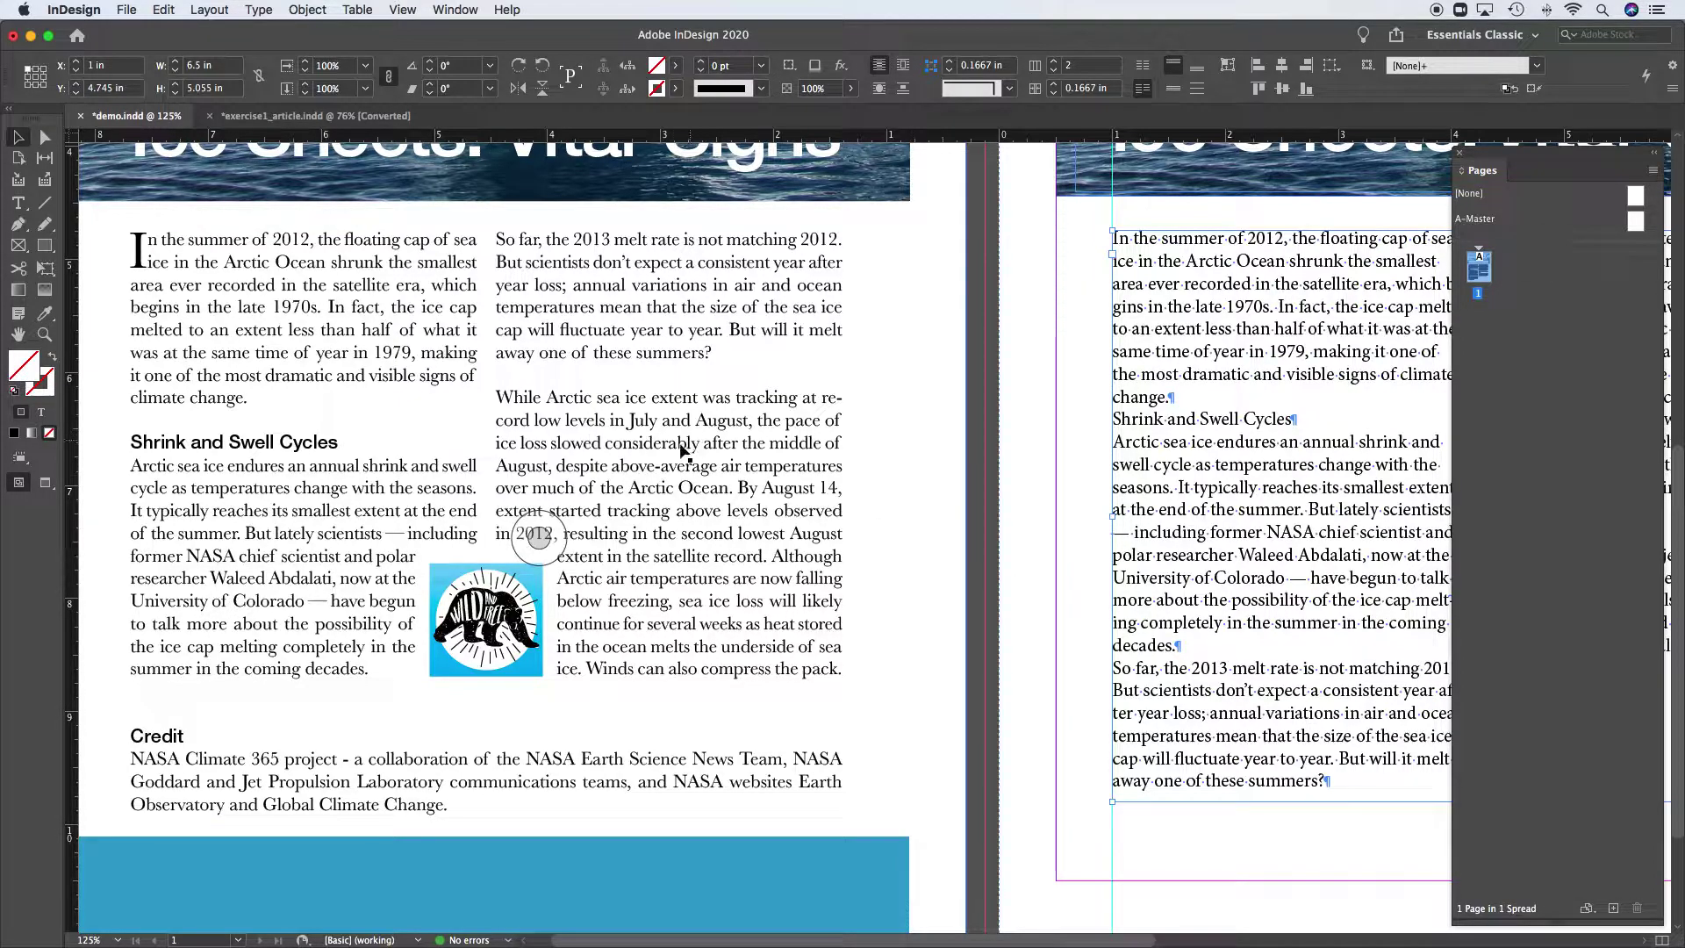
{"action": "left_click_drag", "start_coordinate": [1096, 471], "coordinate": [638, 493]}
{"action": "left_click", "coordinate": [310, 537]}
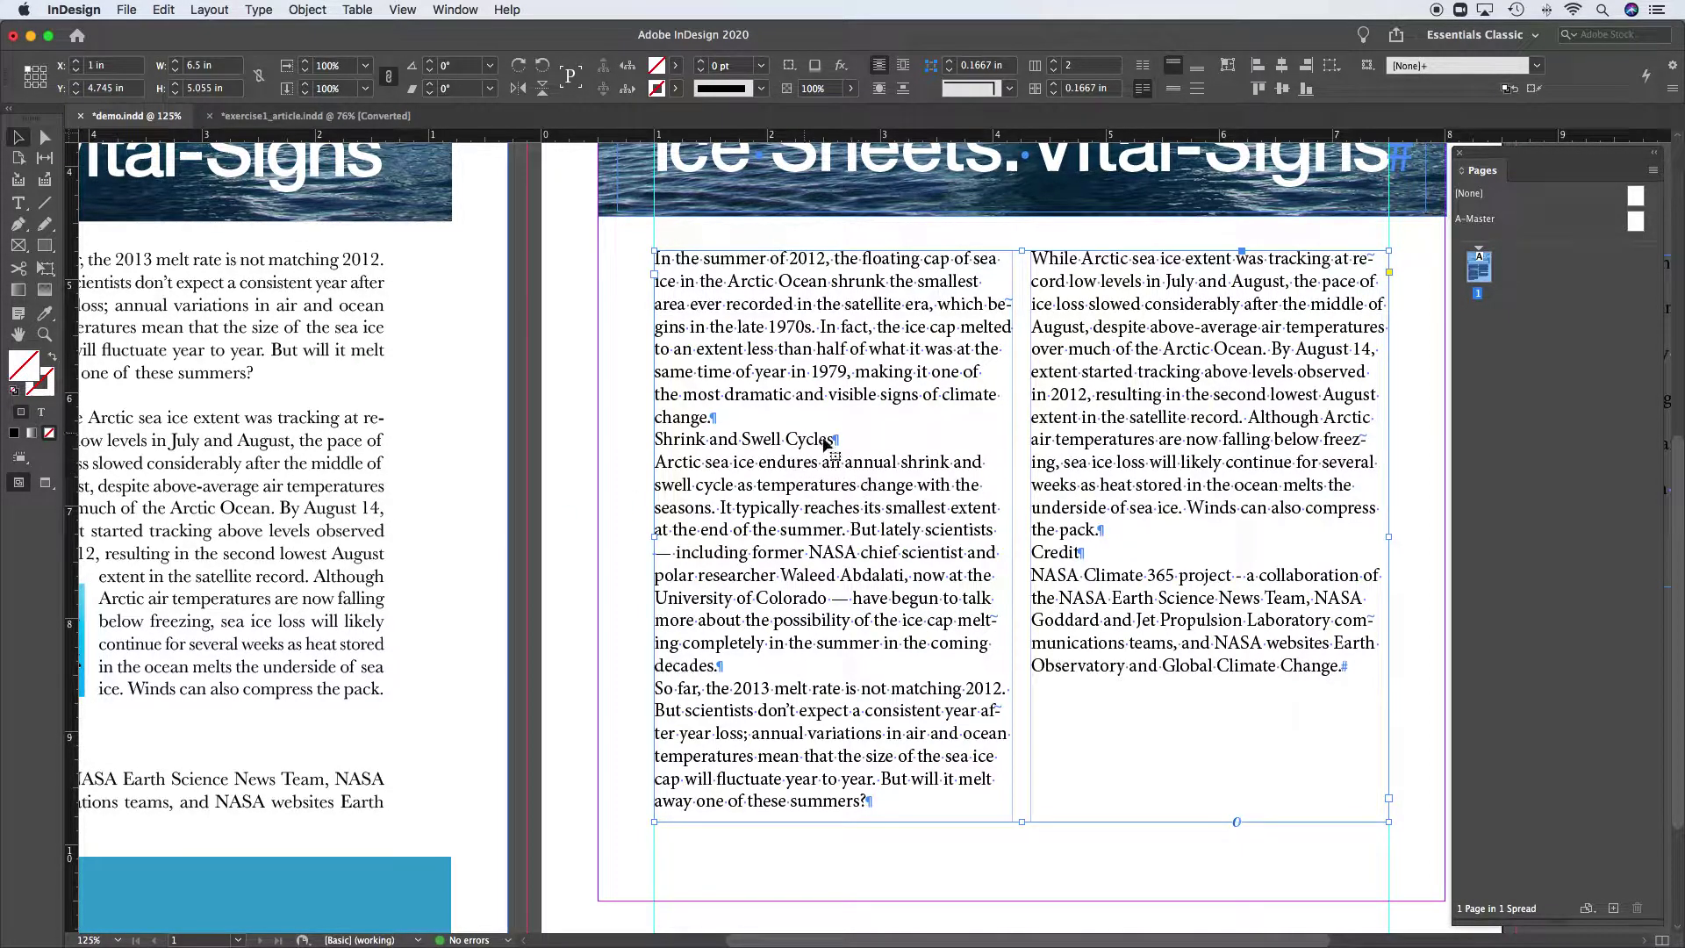
{"action": "left_click_drag", "start_coordinate": [833, 441], "coordinate": [693, 451]}
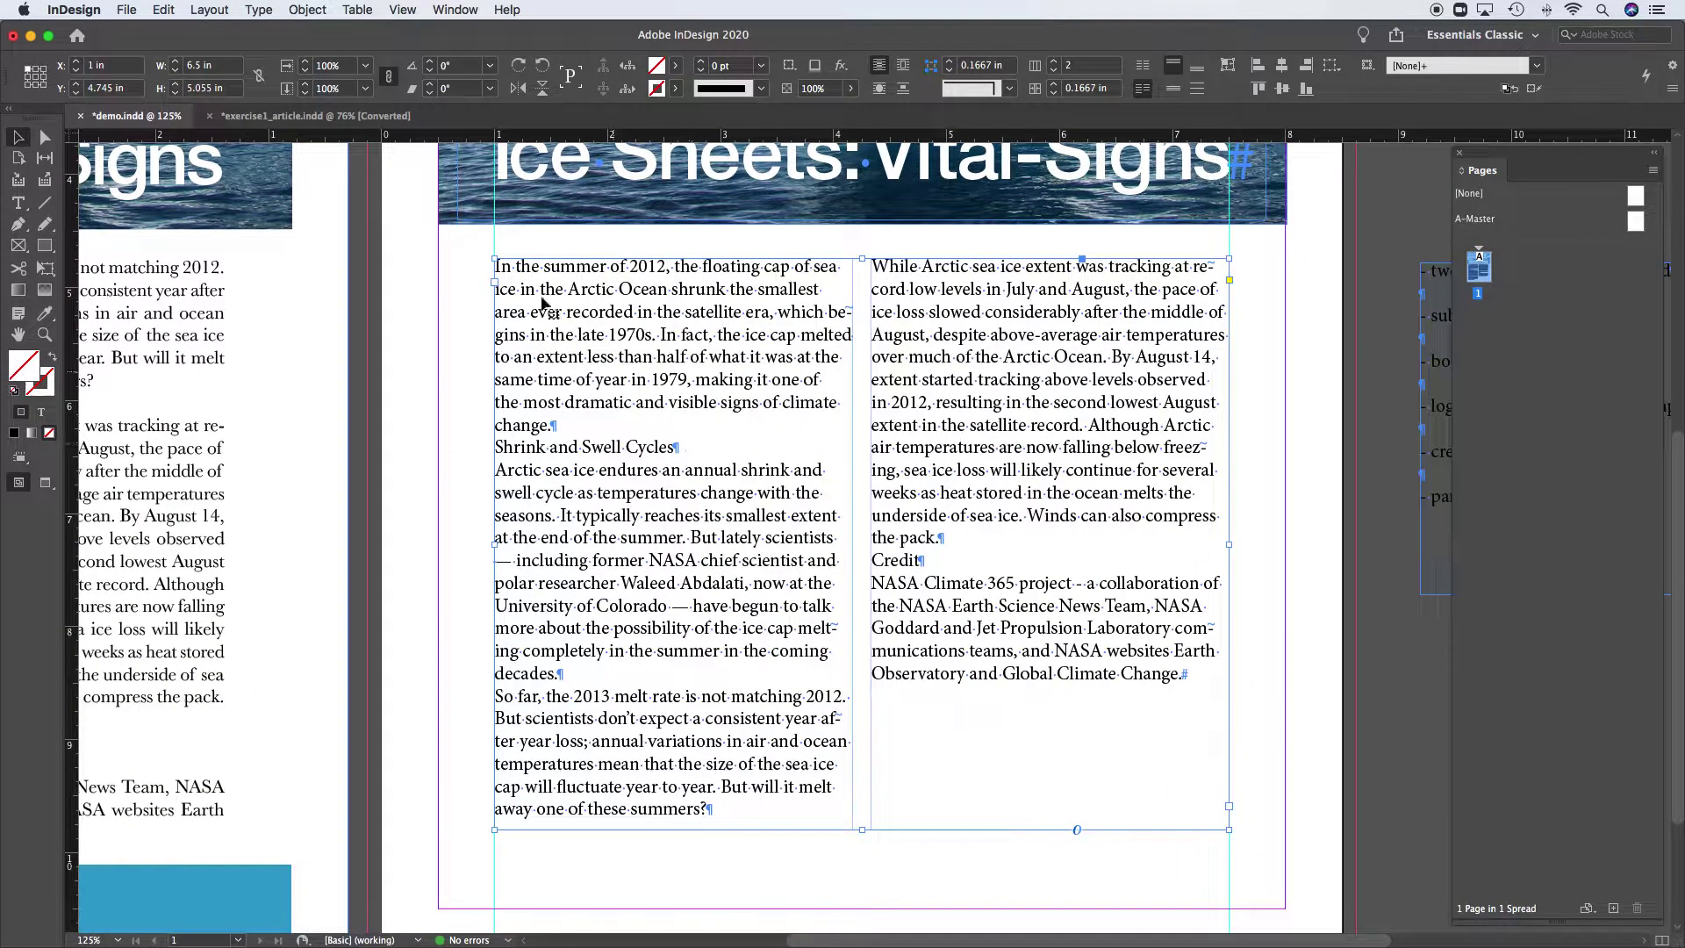
{"action": "left_click", "coordinate": [259, 10]}
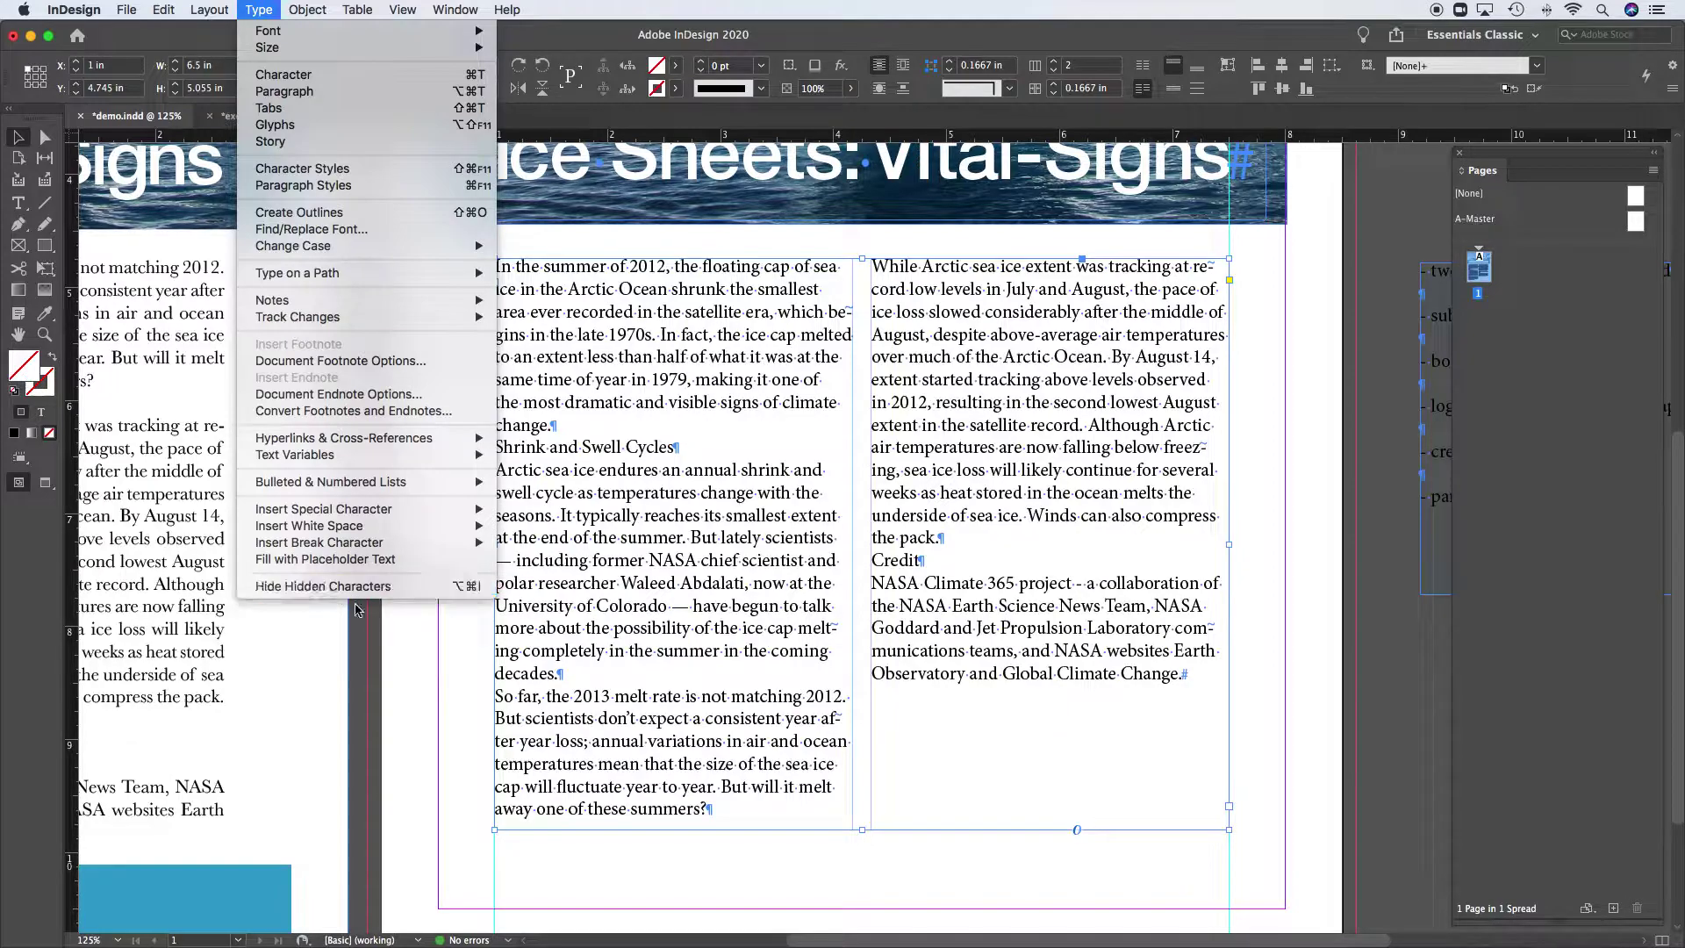
{"action": "left_click", "coordinate": [711, 867]}
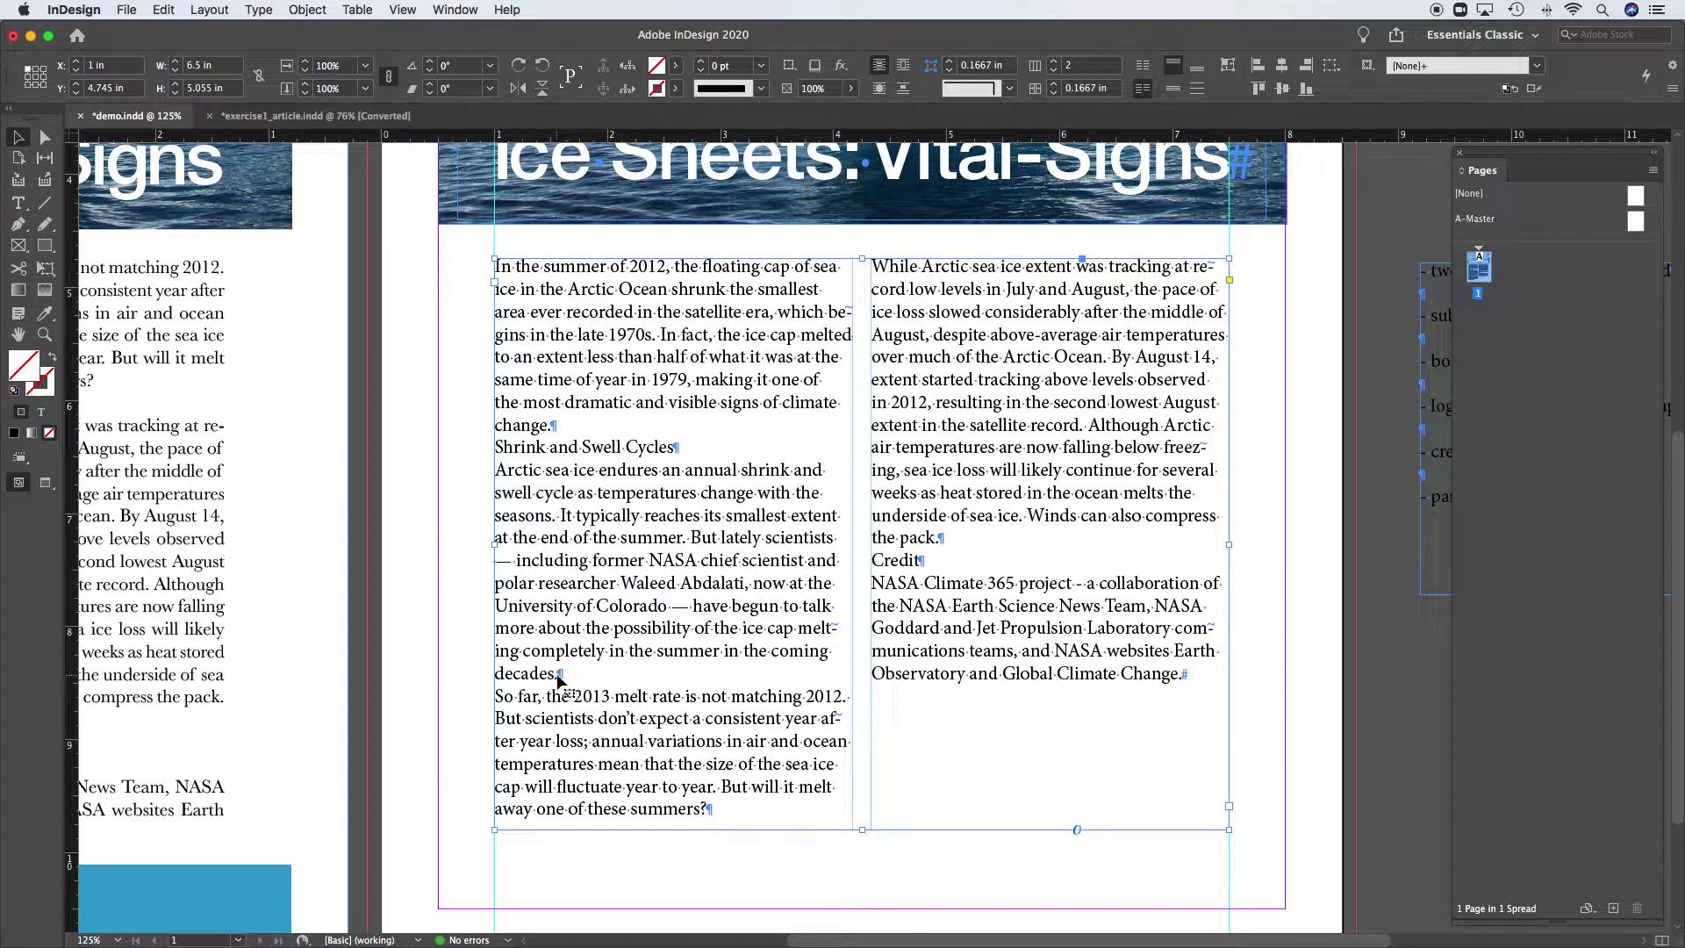
Examine the paragraph marks and other hidden characters throughout both columns of the placed body text
{"action": "left_click", "coordinate": [685, 454]}
{"action": "left_click", "coordinate": [684, 439]}
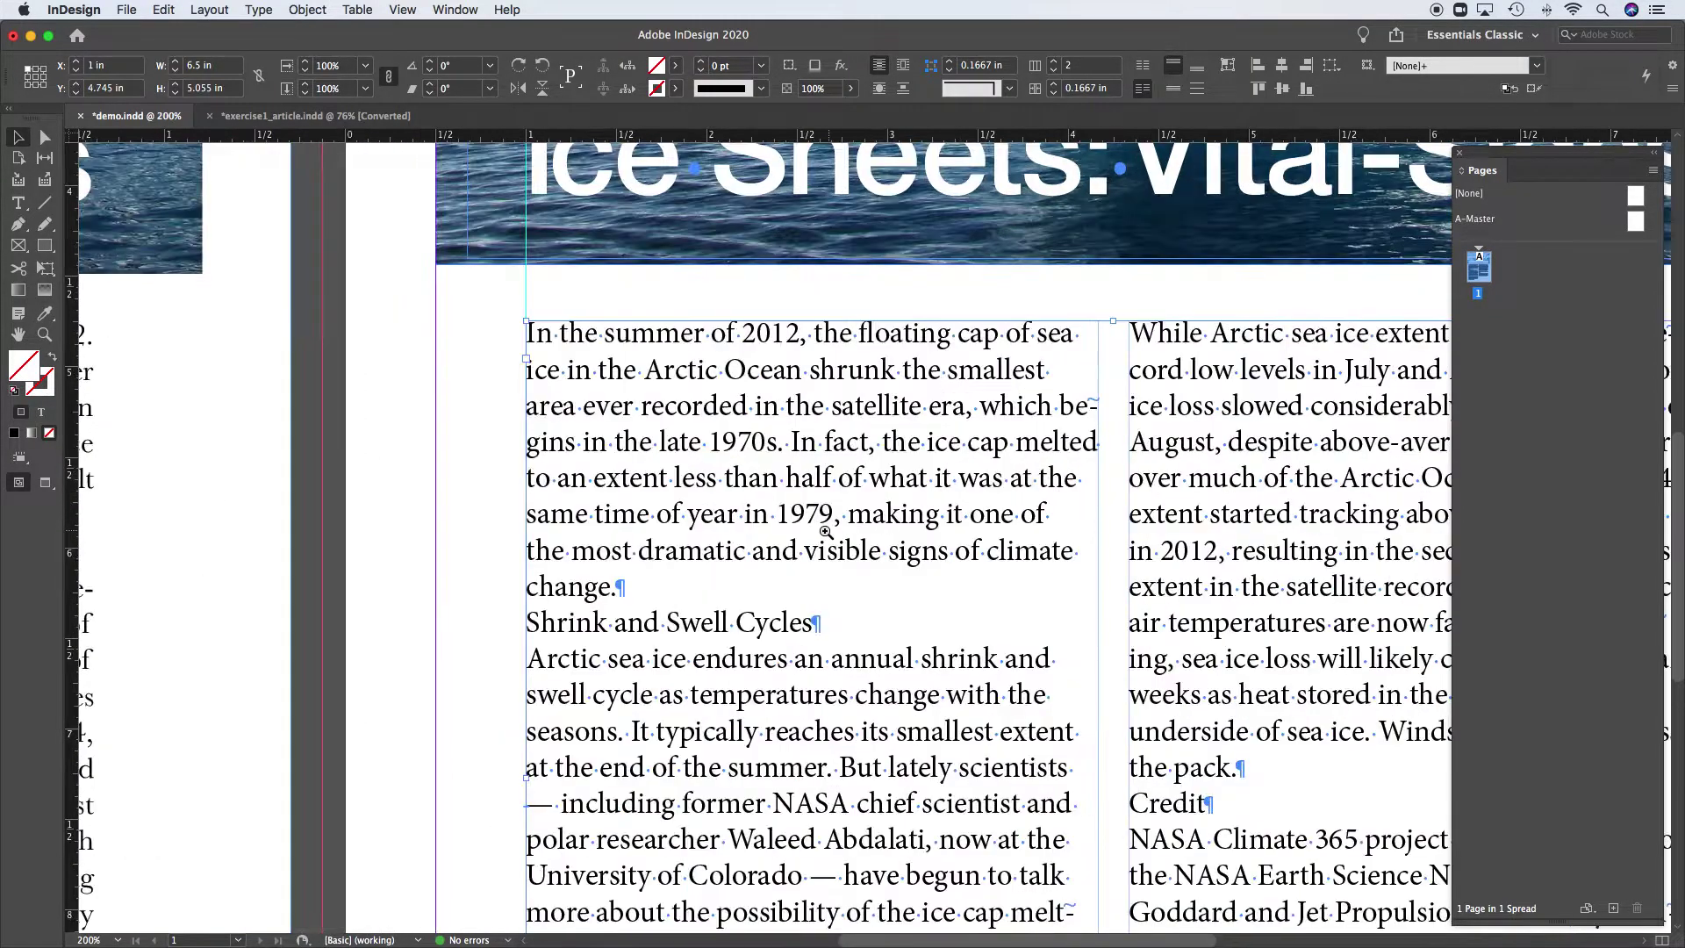
{"action": "scroll", "coordinate": [827, 531], "scroll_direction": "down", "scroll_amount": 3}
{"action": "scroll", "coordinate": [828, 530], "scroll_direction": "right", "scroll_amount": 2}
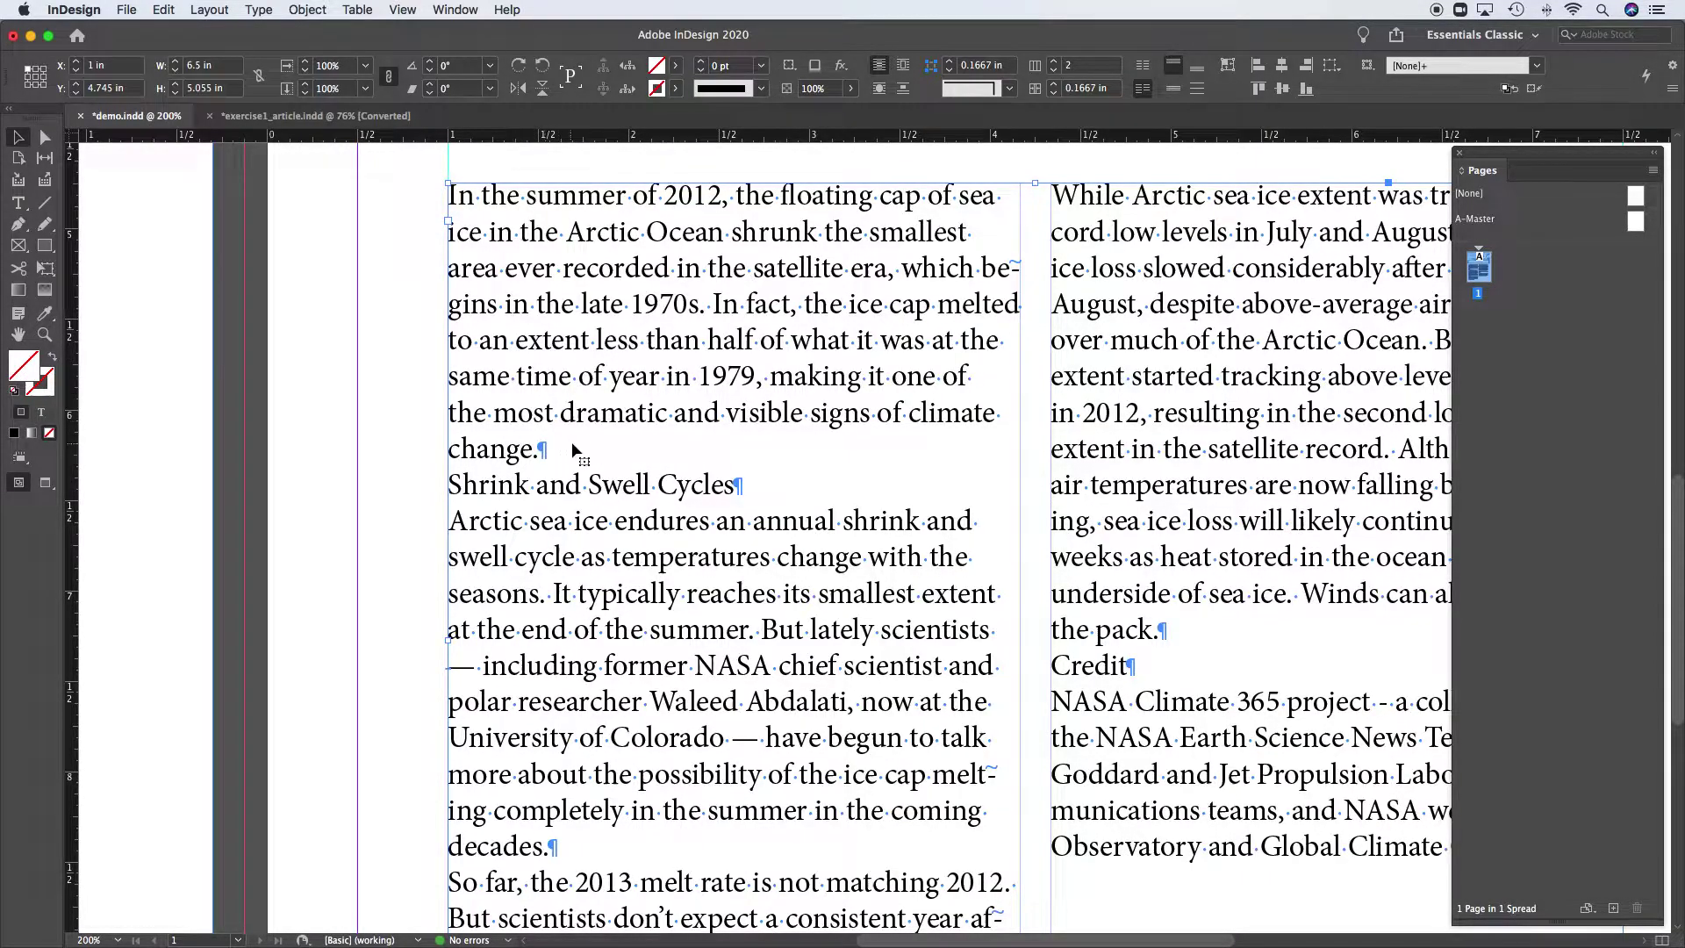
{"action": "left_click_drag", "start_coordinate": [681, 489], "coordinate": [653, 431]}
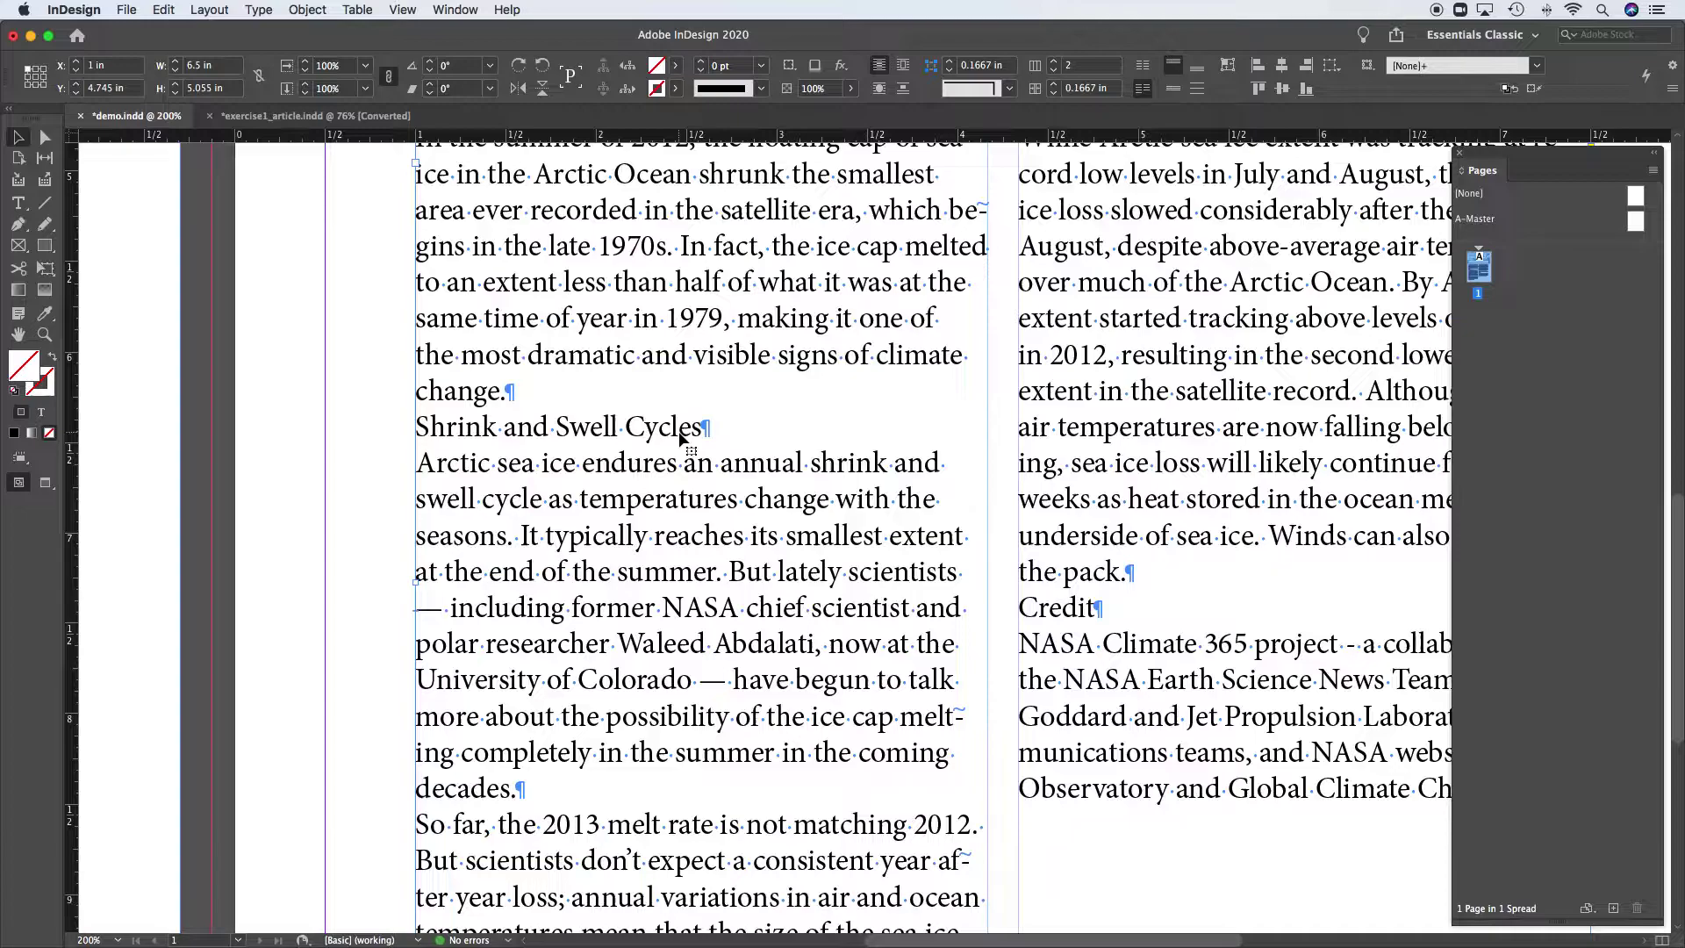
{"action": "scroll", "coordinate": [702, 570], "scroll_direction": "down", "scroll_amount": 5}
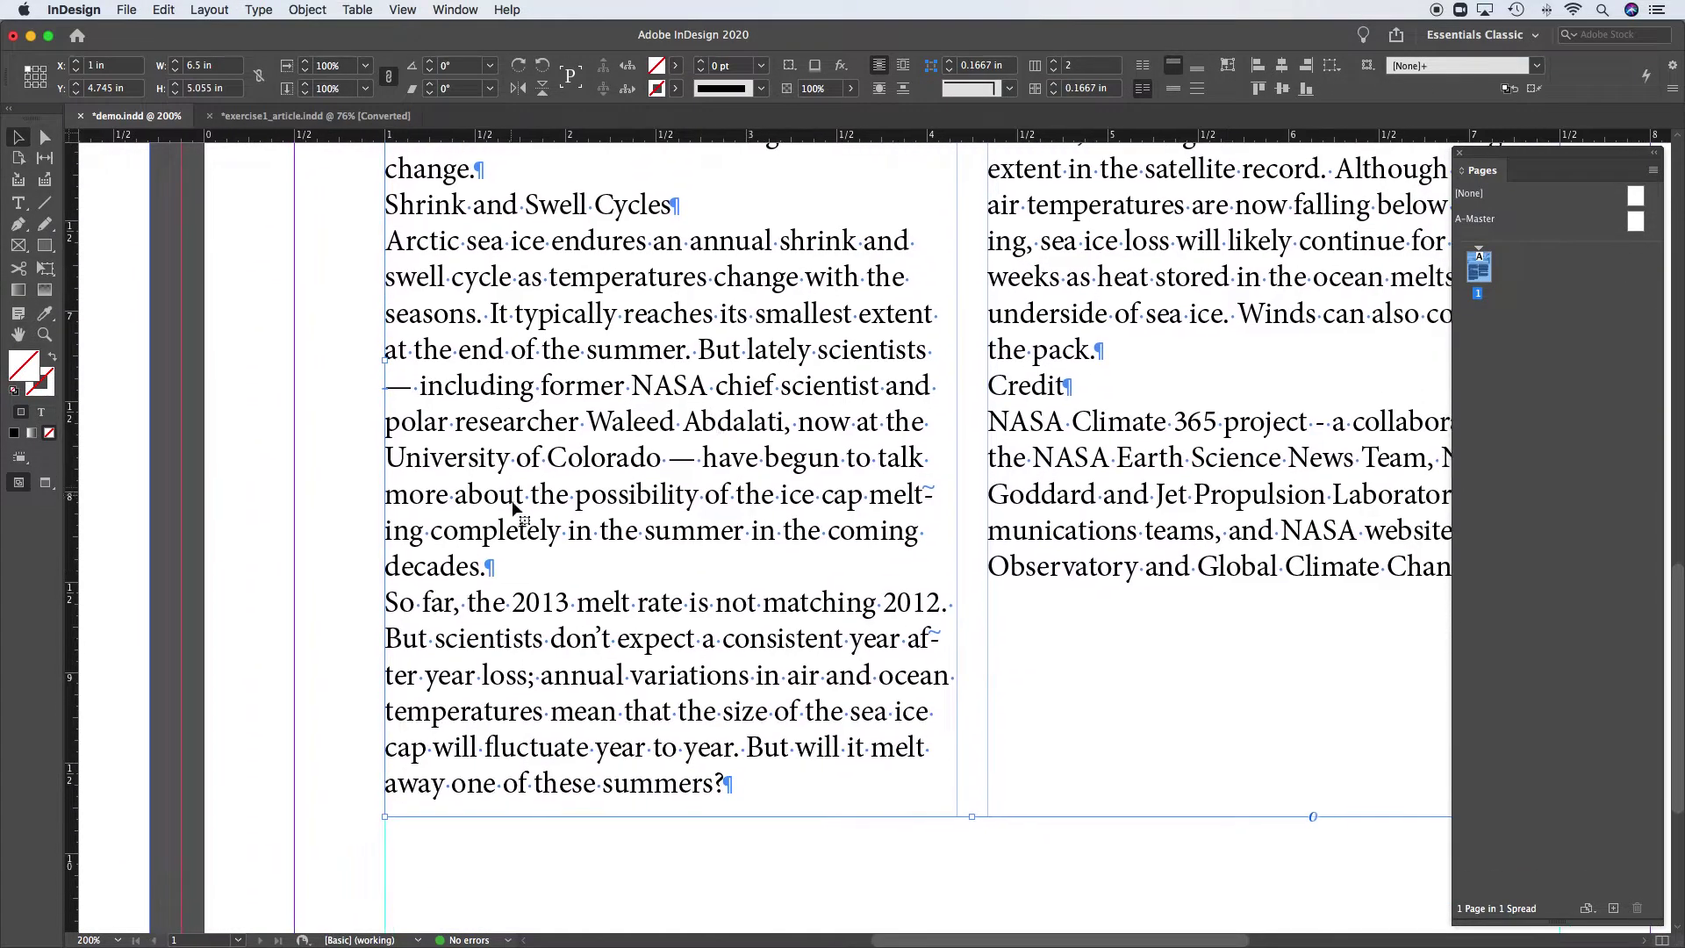
{"action": "scroll", "coordinate": [781, 702], "scroll_direction": "up", "scroll_amount": 5}
{"action": "scroll", "coordinate": [781, 702], "scroll_direction": "right", "scroll_amount": 4}
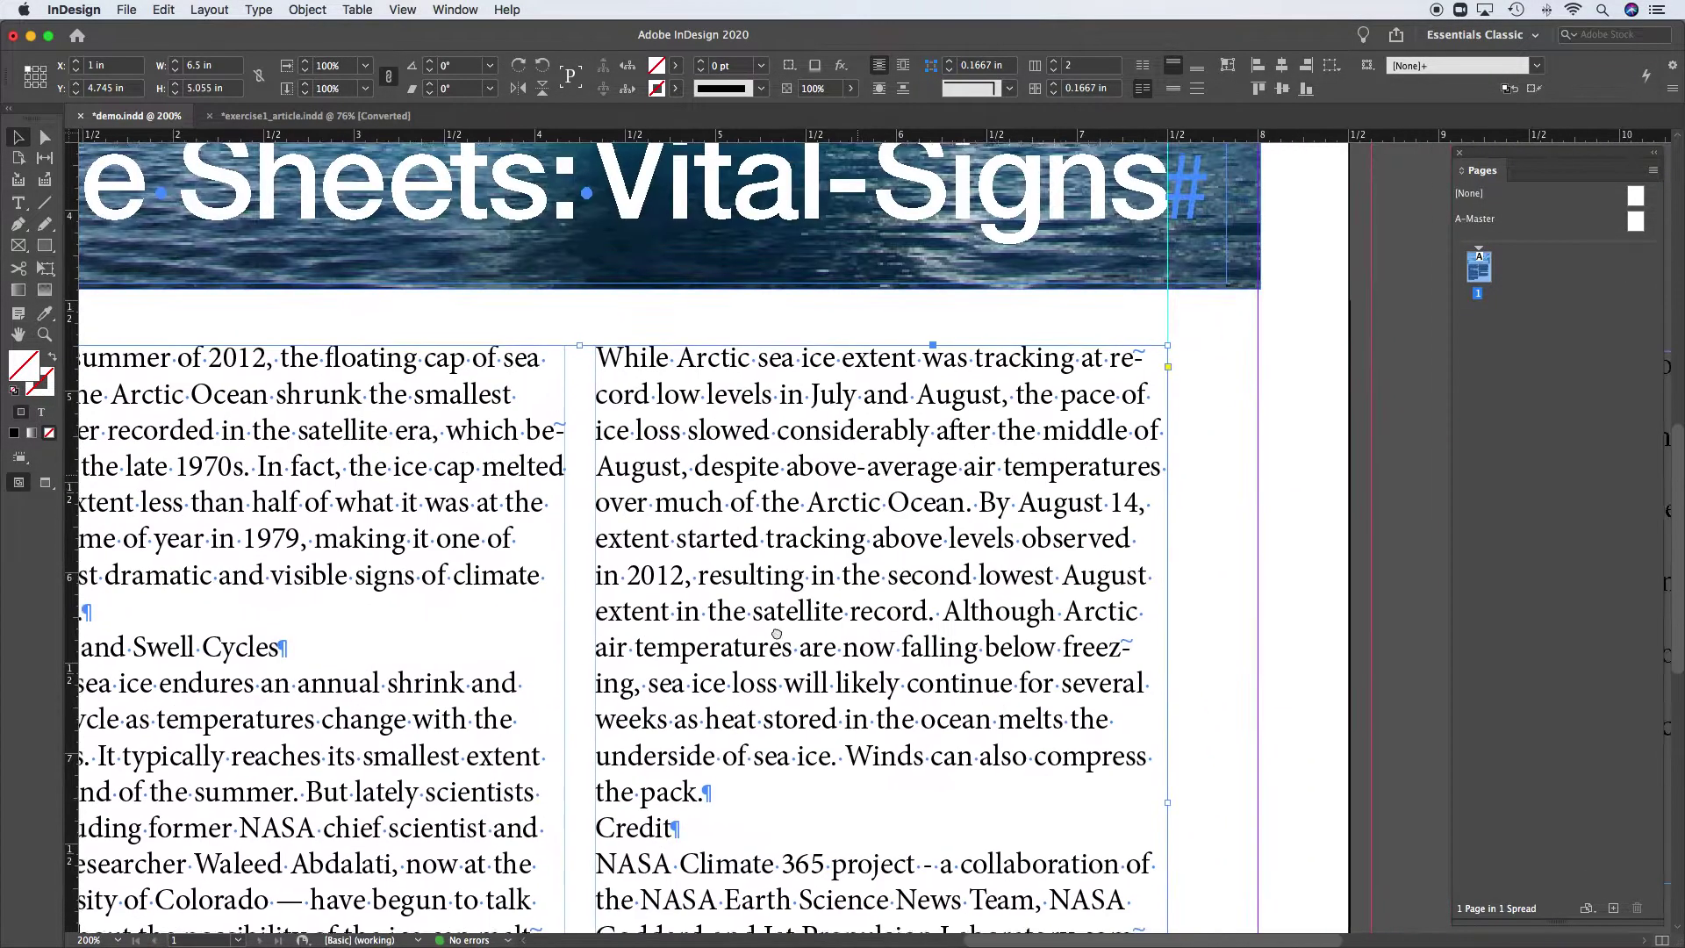
{"action": "scroll", "coordinate": [773, 728], "scroll_direction": "down", "scroll_amount": 5}
{"action": "scroll", "coordinate": [772, 729], "scroll_direction": "right", "scroll_amount": 1}
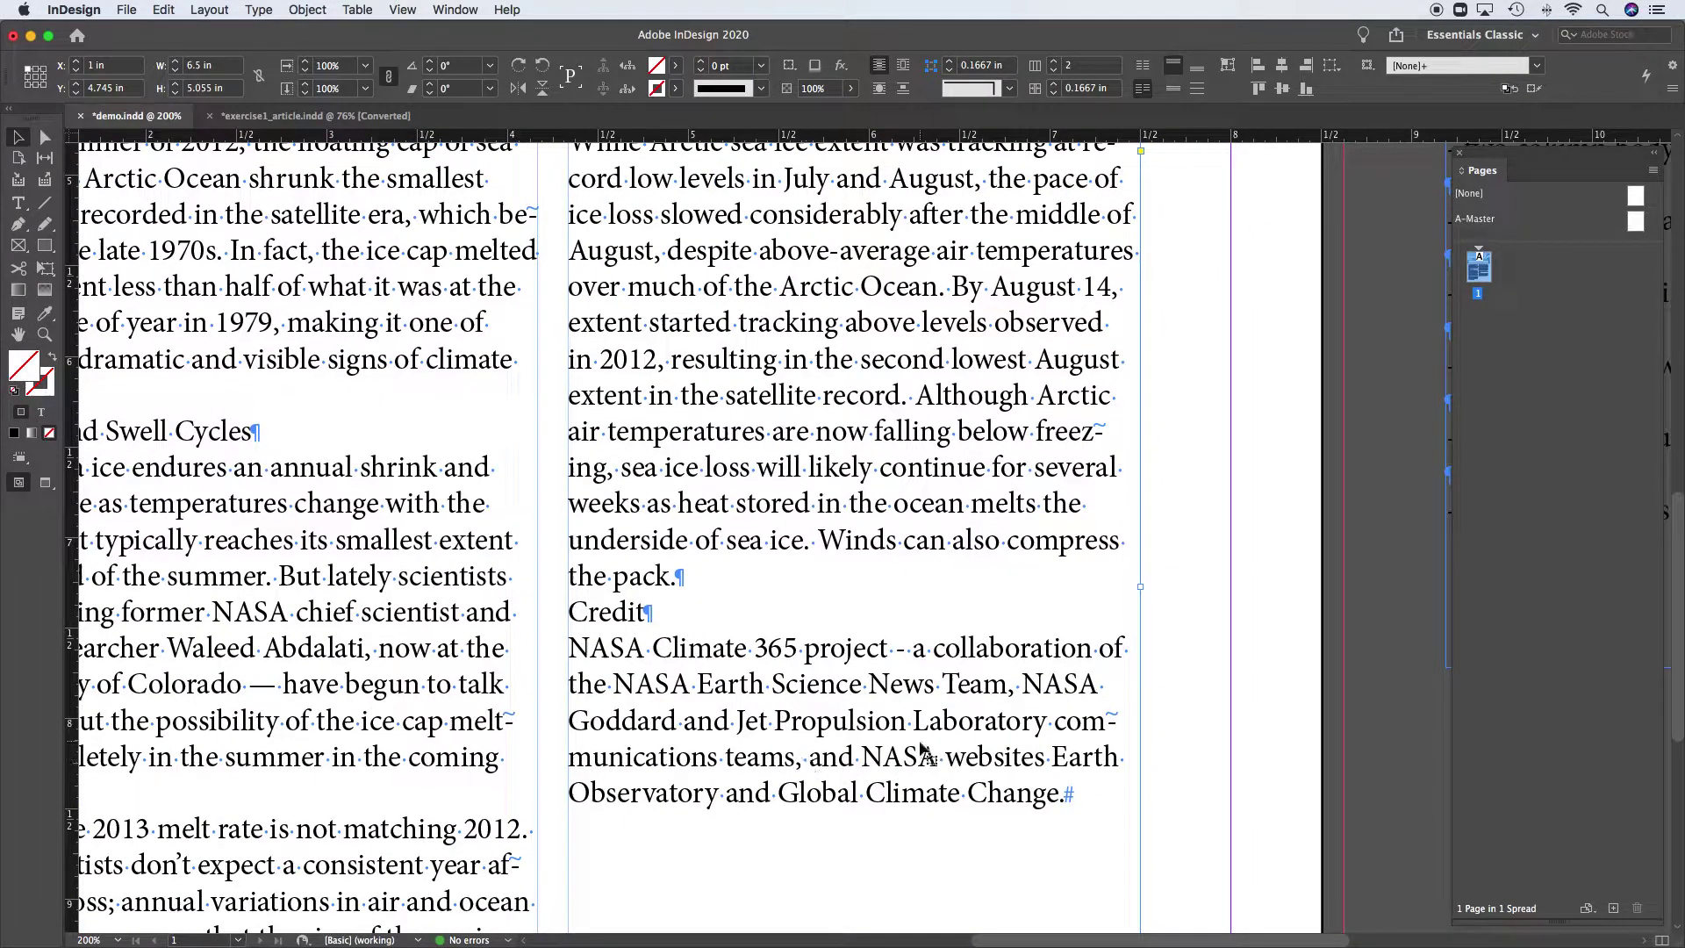
{"action": "key", "text": "cmd+minus"}
{"action": "key", "text": "cmd+minus"}
{"action": "scroll", "coordinate": [803, 626], "scroll_direction": "left", "scroll_amount": 5}
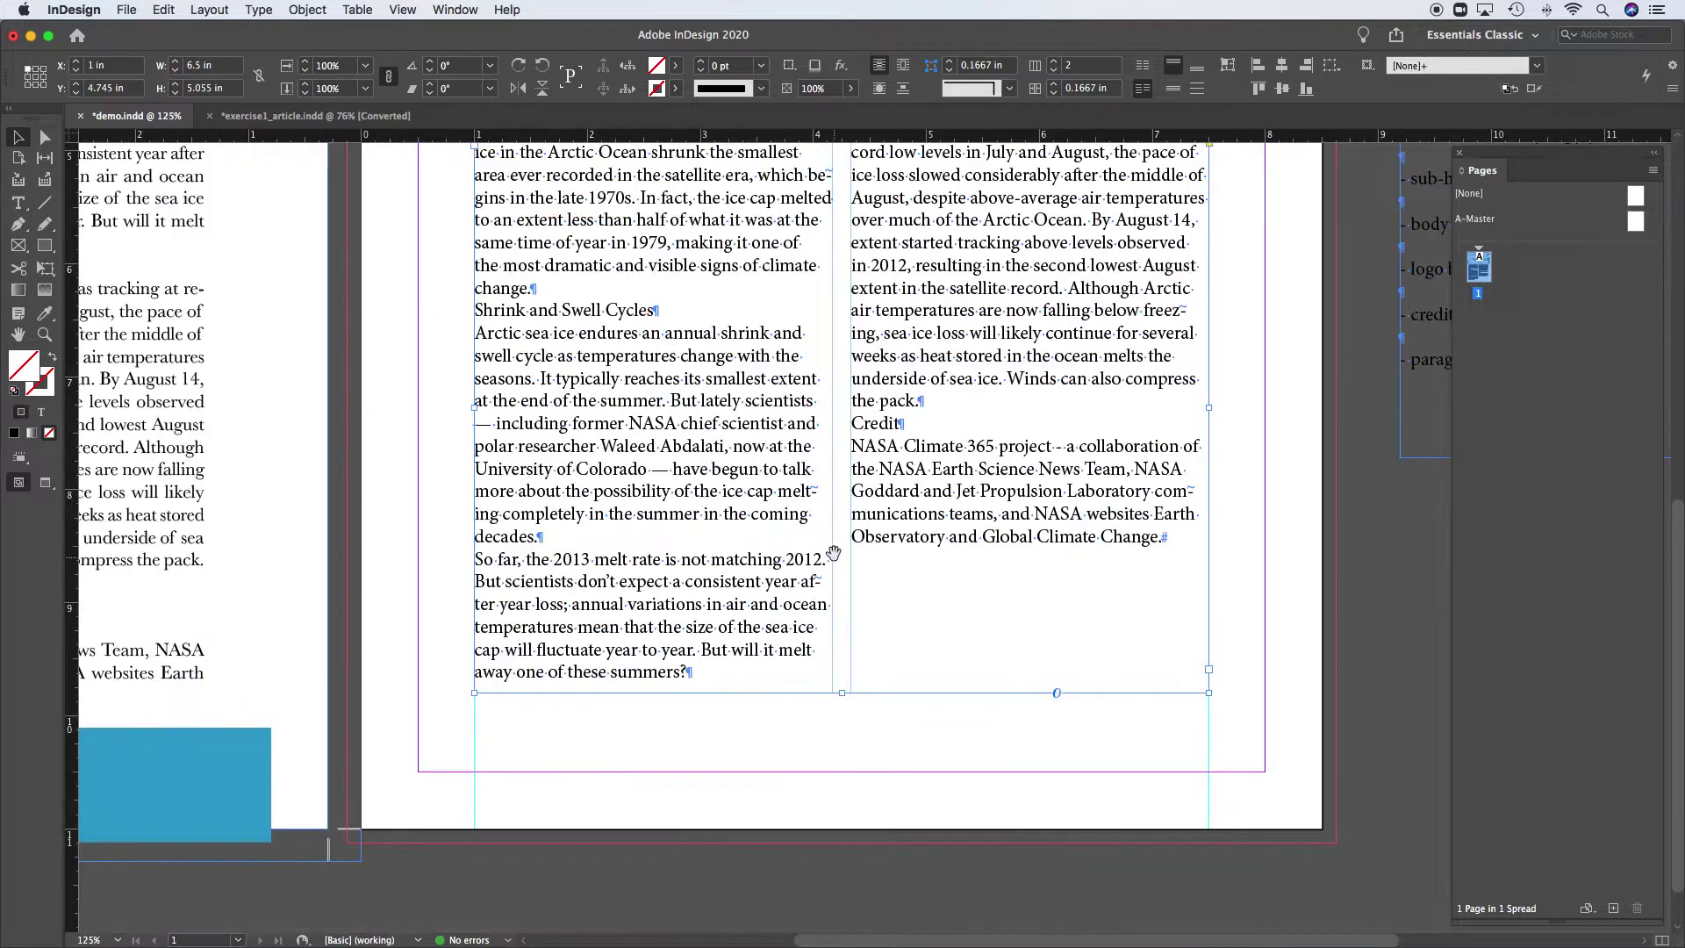
{"action": "left_click_drag", "start_coordinate": [833, 558], "coordinate": [830, 646]}
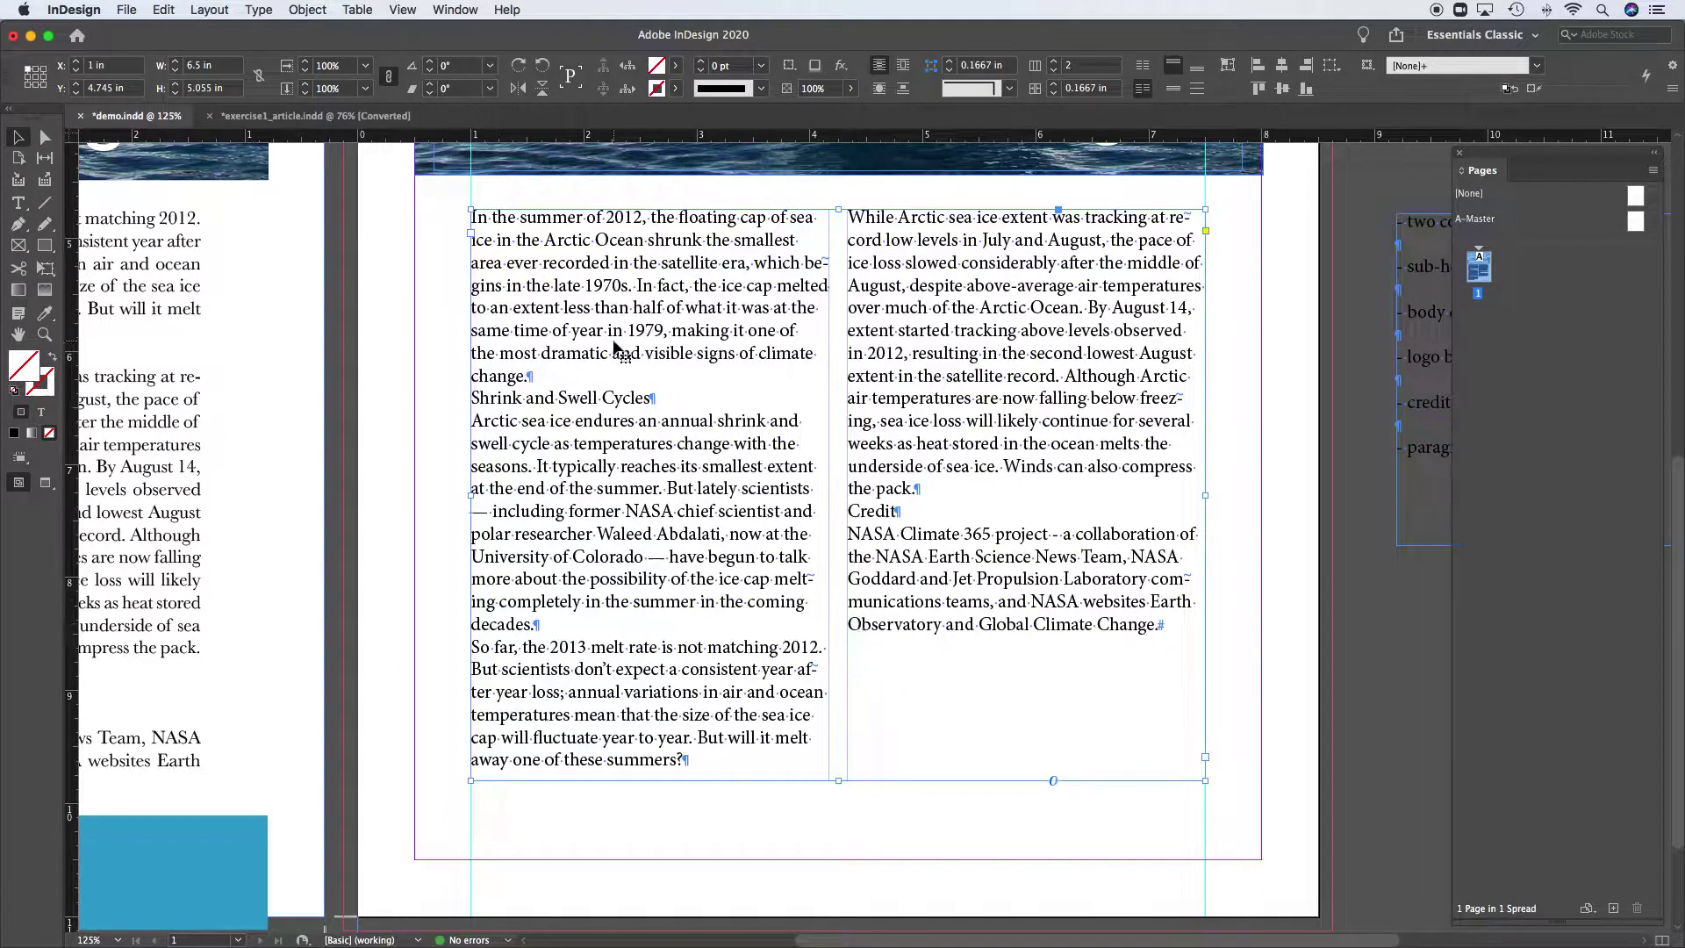
Try separating the first paragraph from the "Shrink and Swell Cycles" subheading with an empty paragraph, and remove the blank line again
{"action": "double_click", "coordinate": [571, 375]}
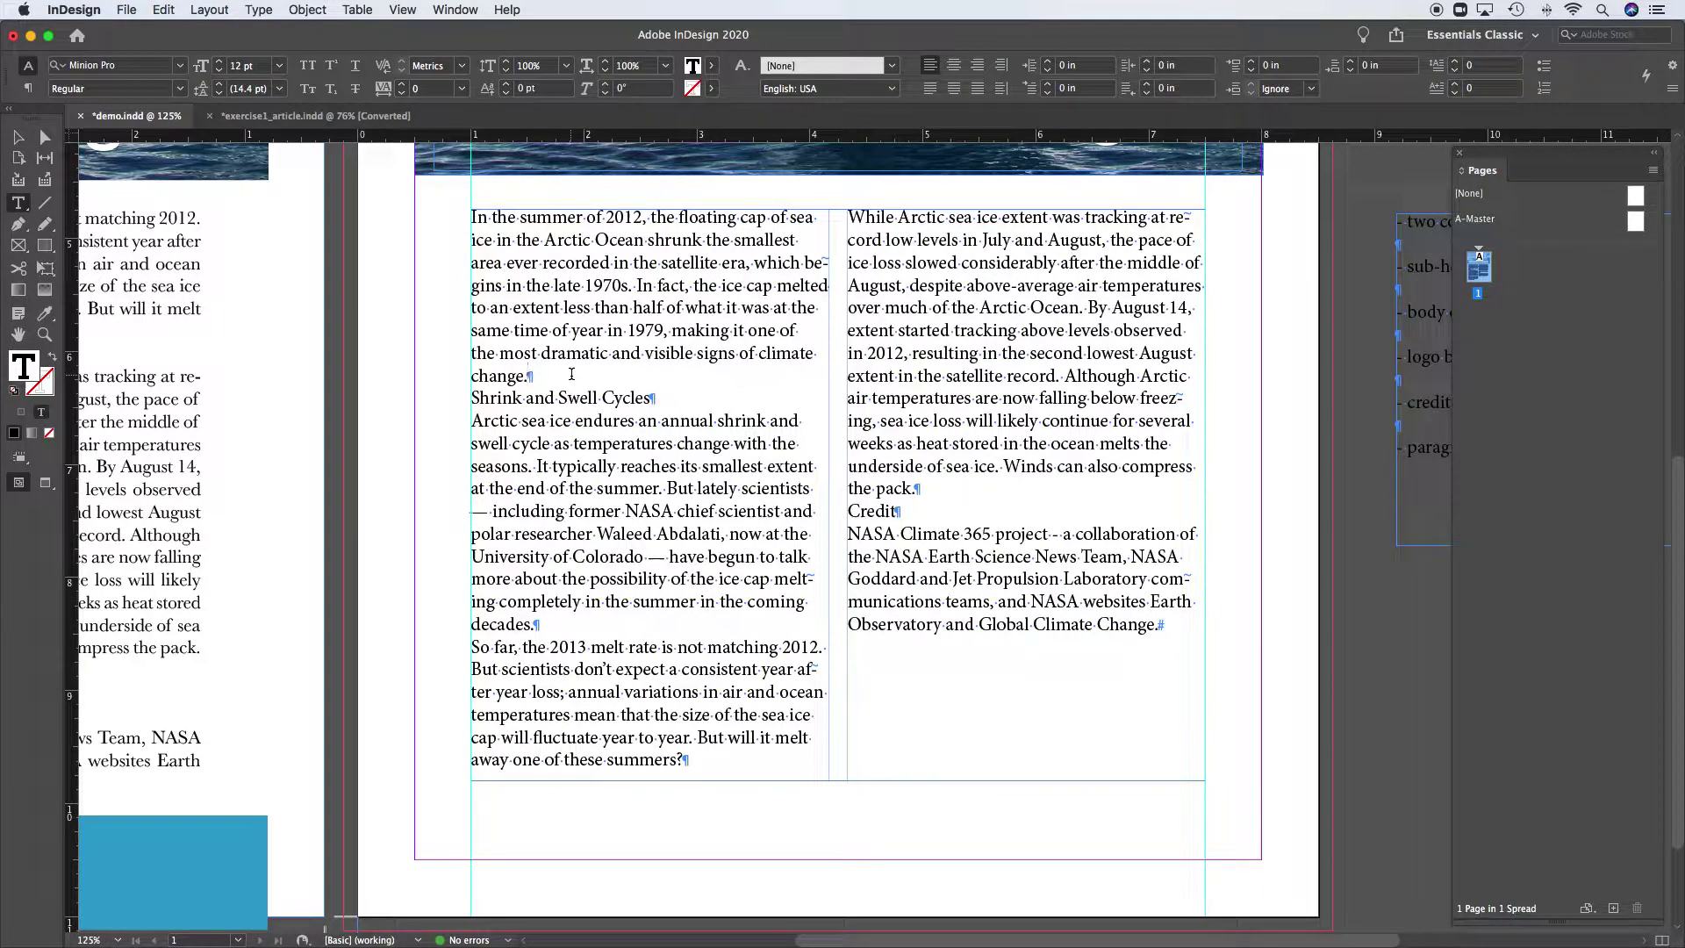
{"action": "key", "text": "Return"}
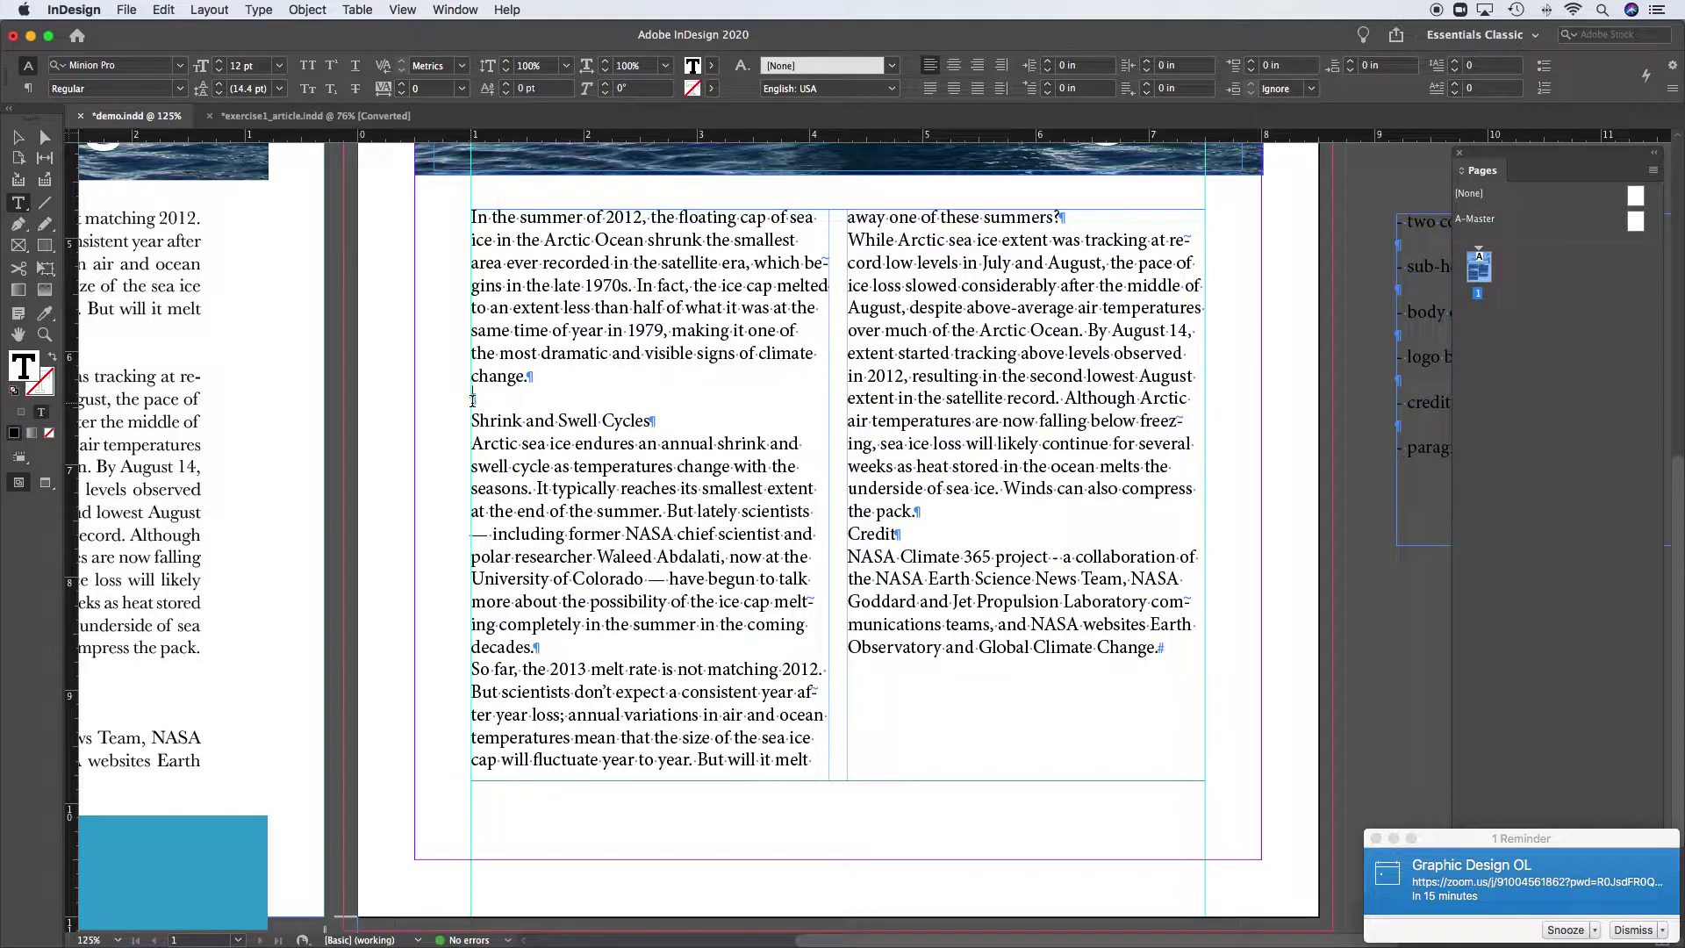
{"action": "left_click_drag", "start_coordinate": [471, 396], "coordinate": [495, 398]}
{"action": "left_click", "coordinate": [478, 397]}
{"action": "key", "text": "BackSpace"}
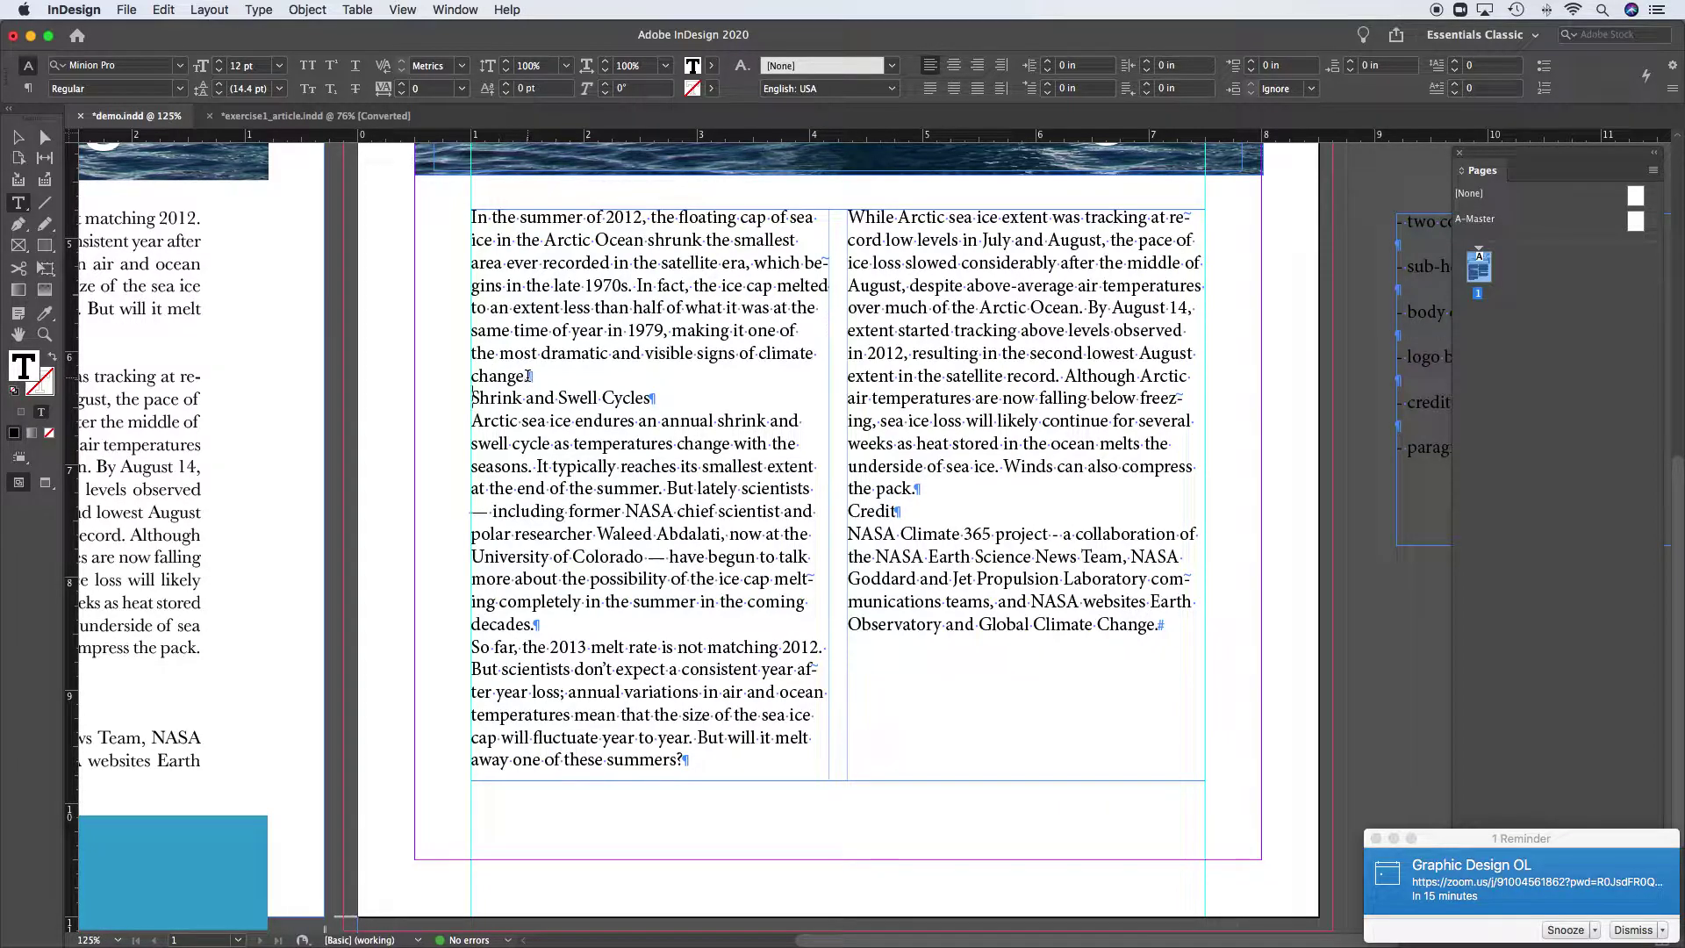
Set the space after the opening "In the summer of 2012" paragraph to 0.25 in using the paragraph formatting options
{"action": "left_click", "coordinate": [628, 262]}
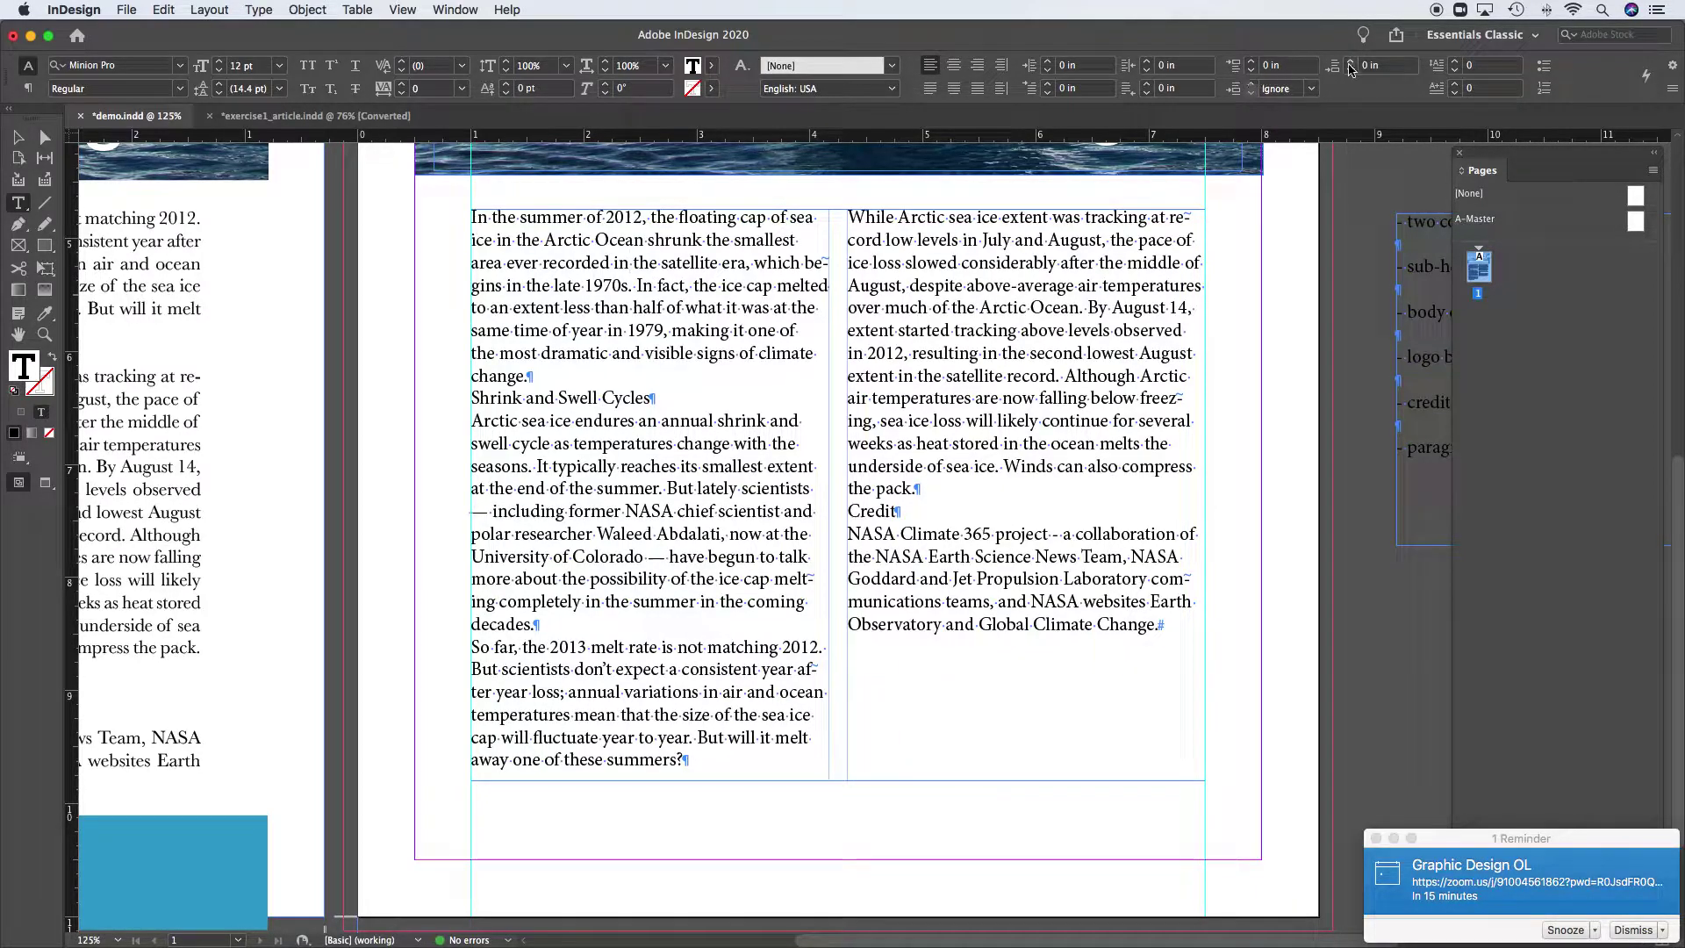
{"action": "left_click", "coordinate": [30, 88]}
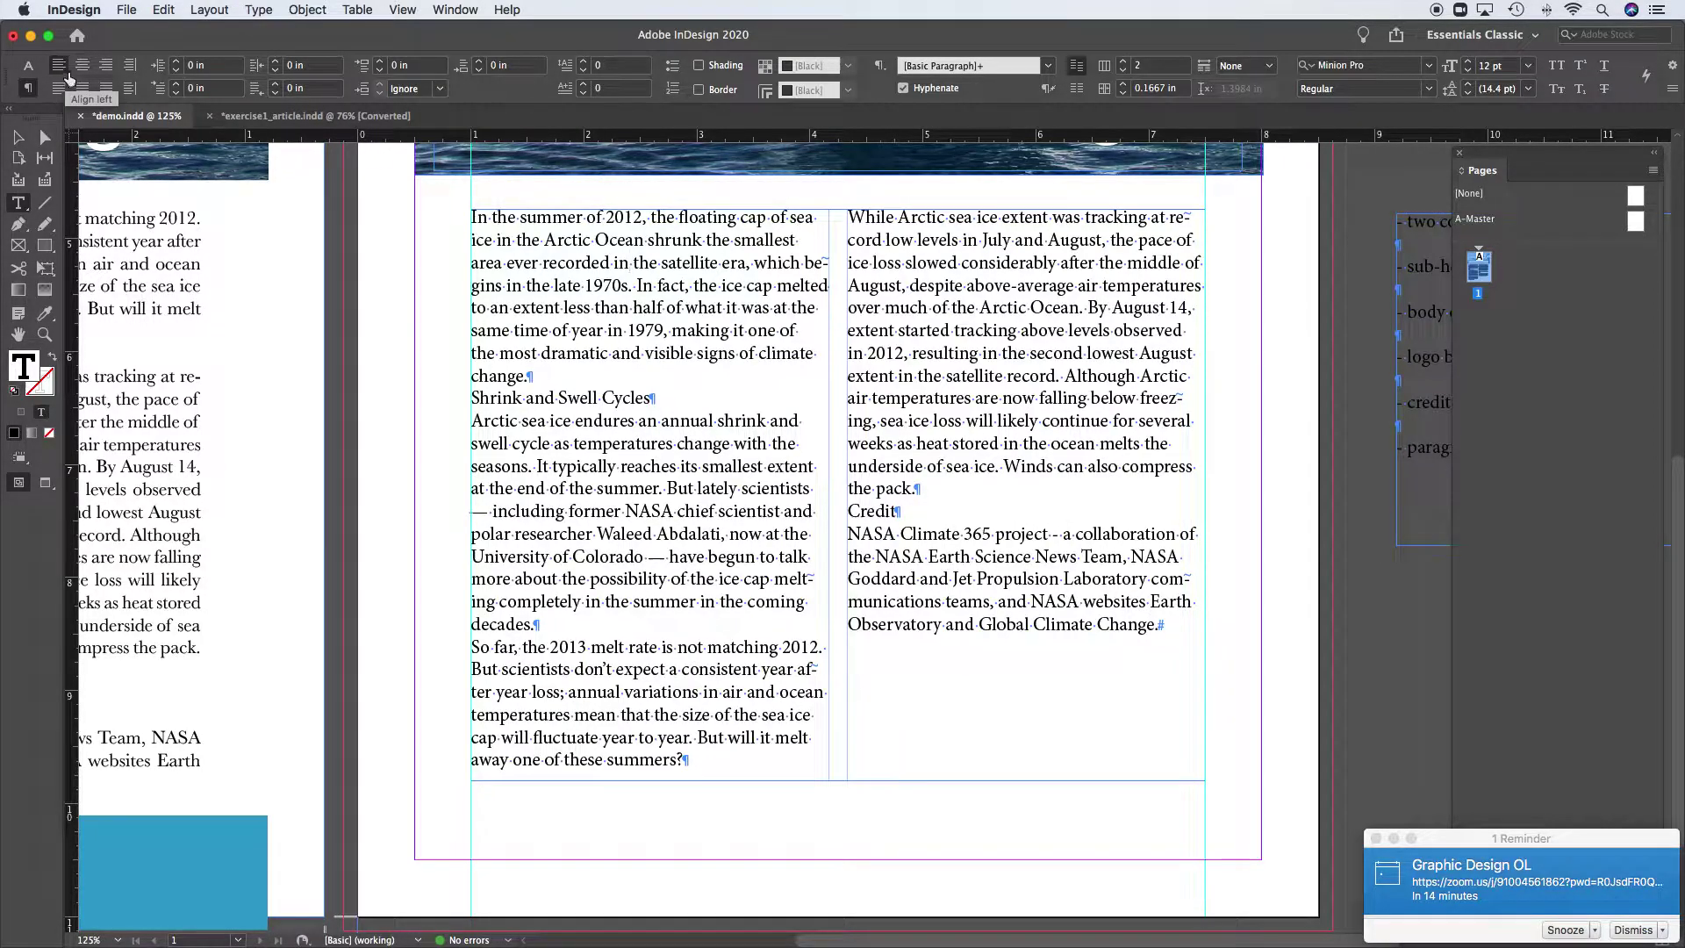
{"action": "left_click", "coordinate": [28, 67]}
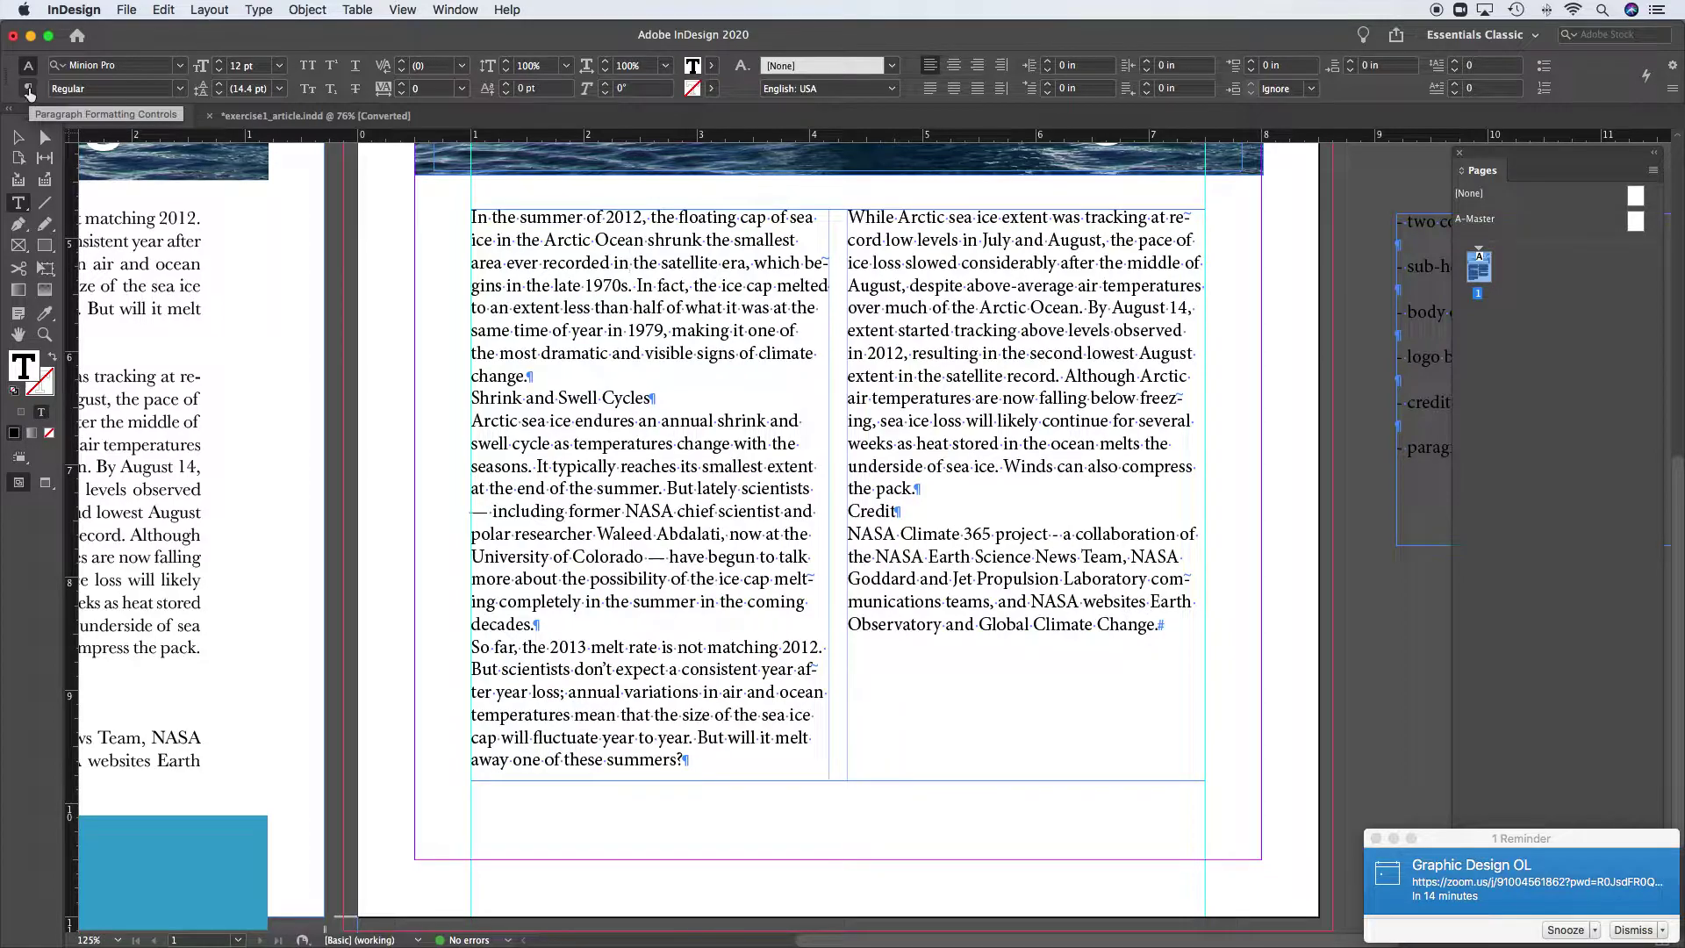
{"action": "left_click", "coordinate": [29, 91]}
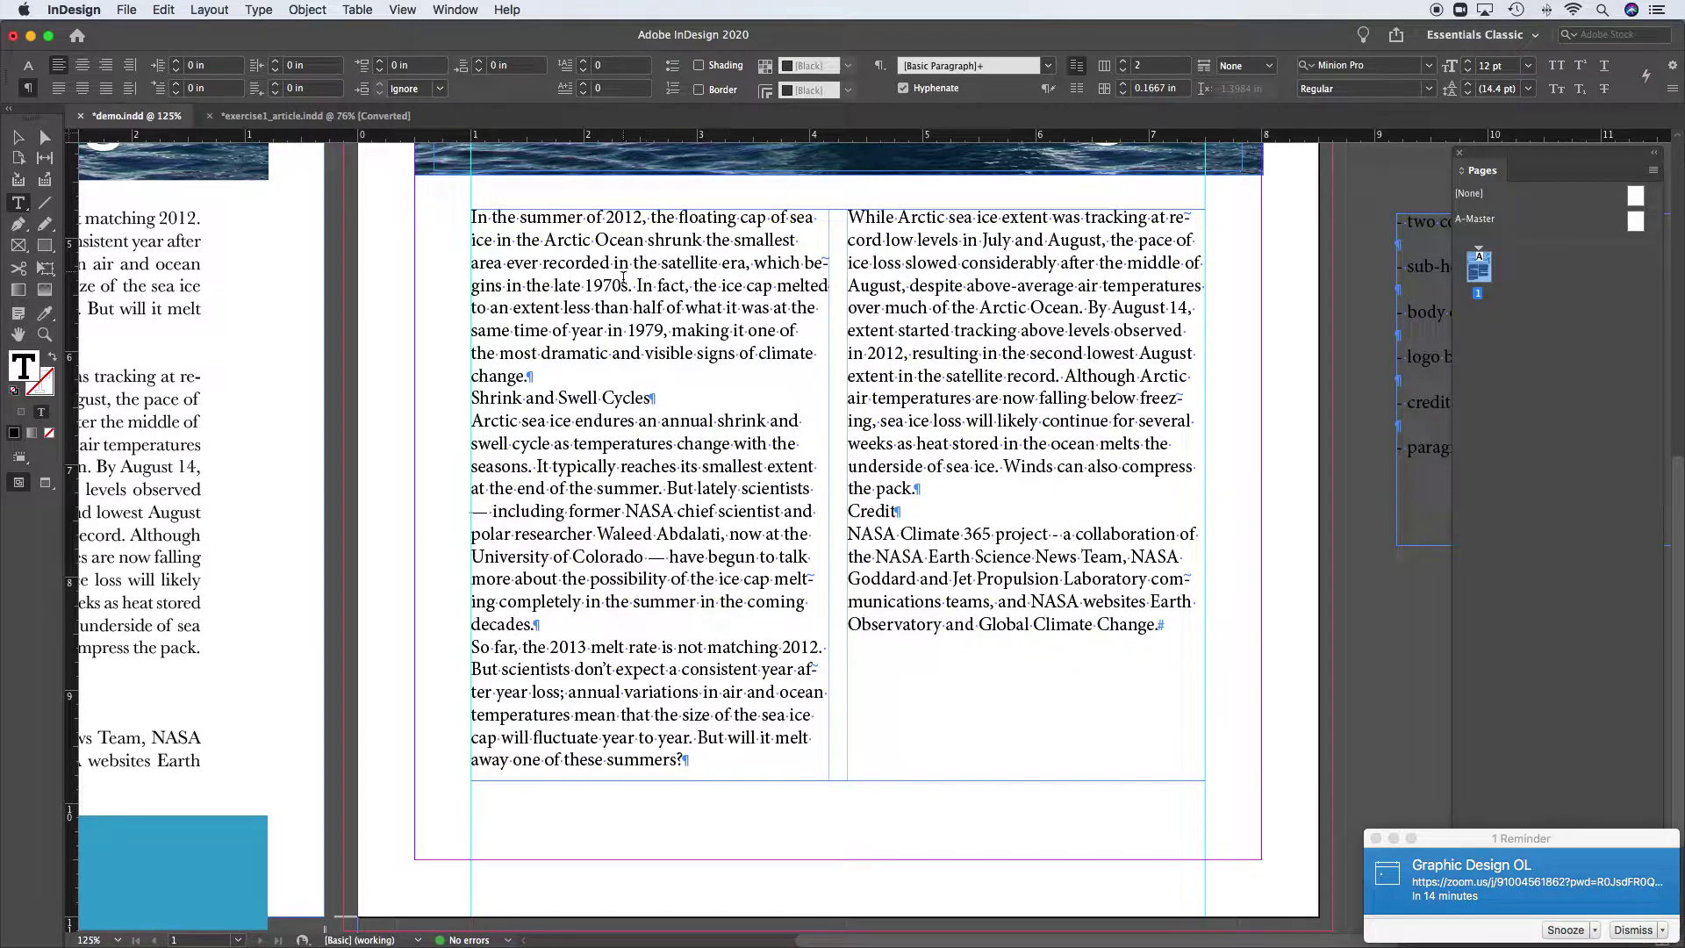
{"action": "left_click", "coordinate": [480, 61]}
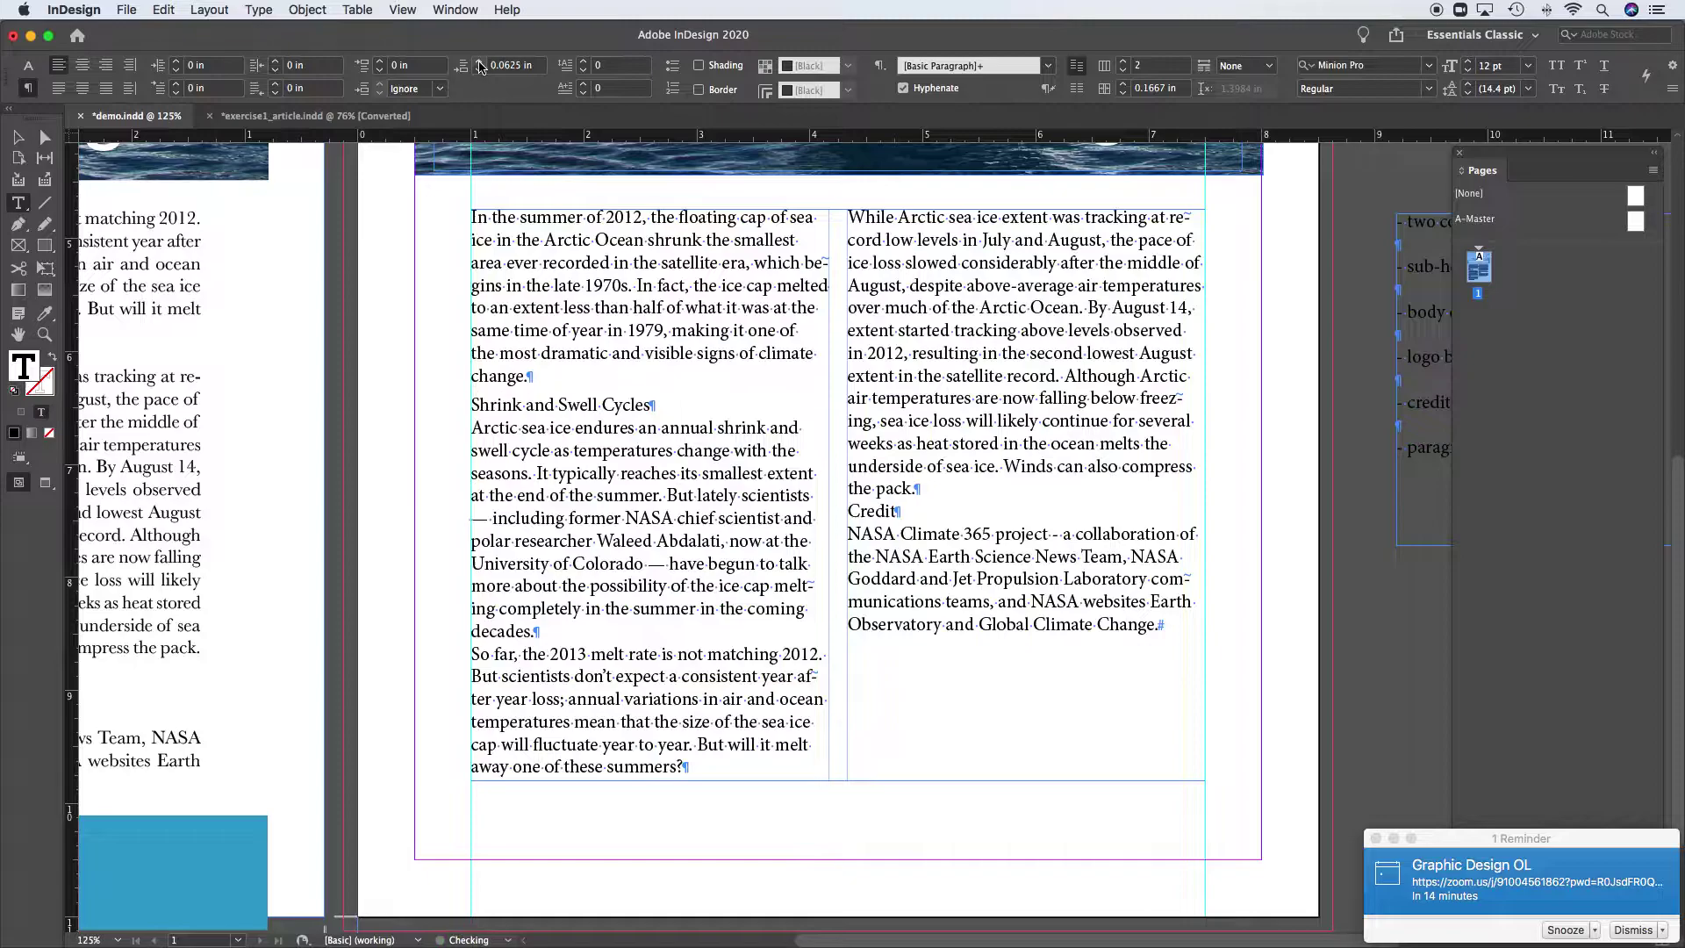
{"action": "left_click", "coordinate": [480, 61]}
{"action": "left_click", "coordinate": [480, 63]}
{"action": "left_click", "coordinate": [480, 62]}
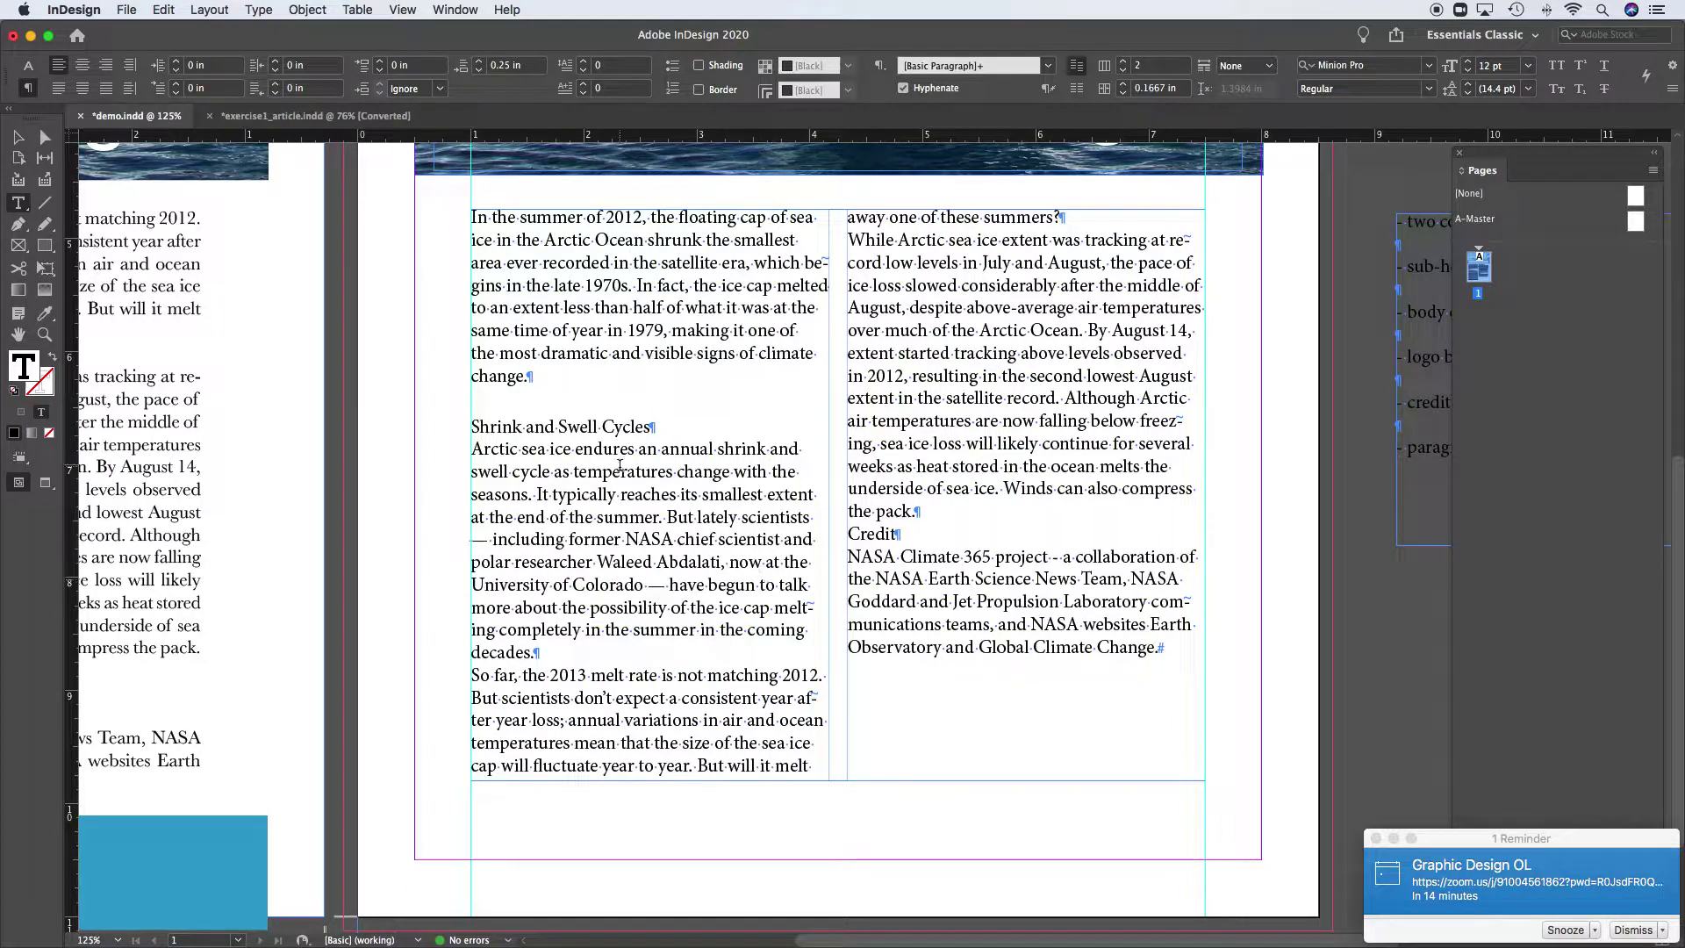
Set the space after the "Arctic sea ice endures" paragraph to 0.25 in
{"action": "scroll", "coordinate": [620, 523], "scroll_direction": "down", "scroll_amount": 2}
{"action": "scroll", "coordinate": [620, 523], "scroll_direction": "down", "scroll_amount": 1}
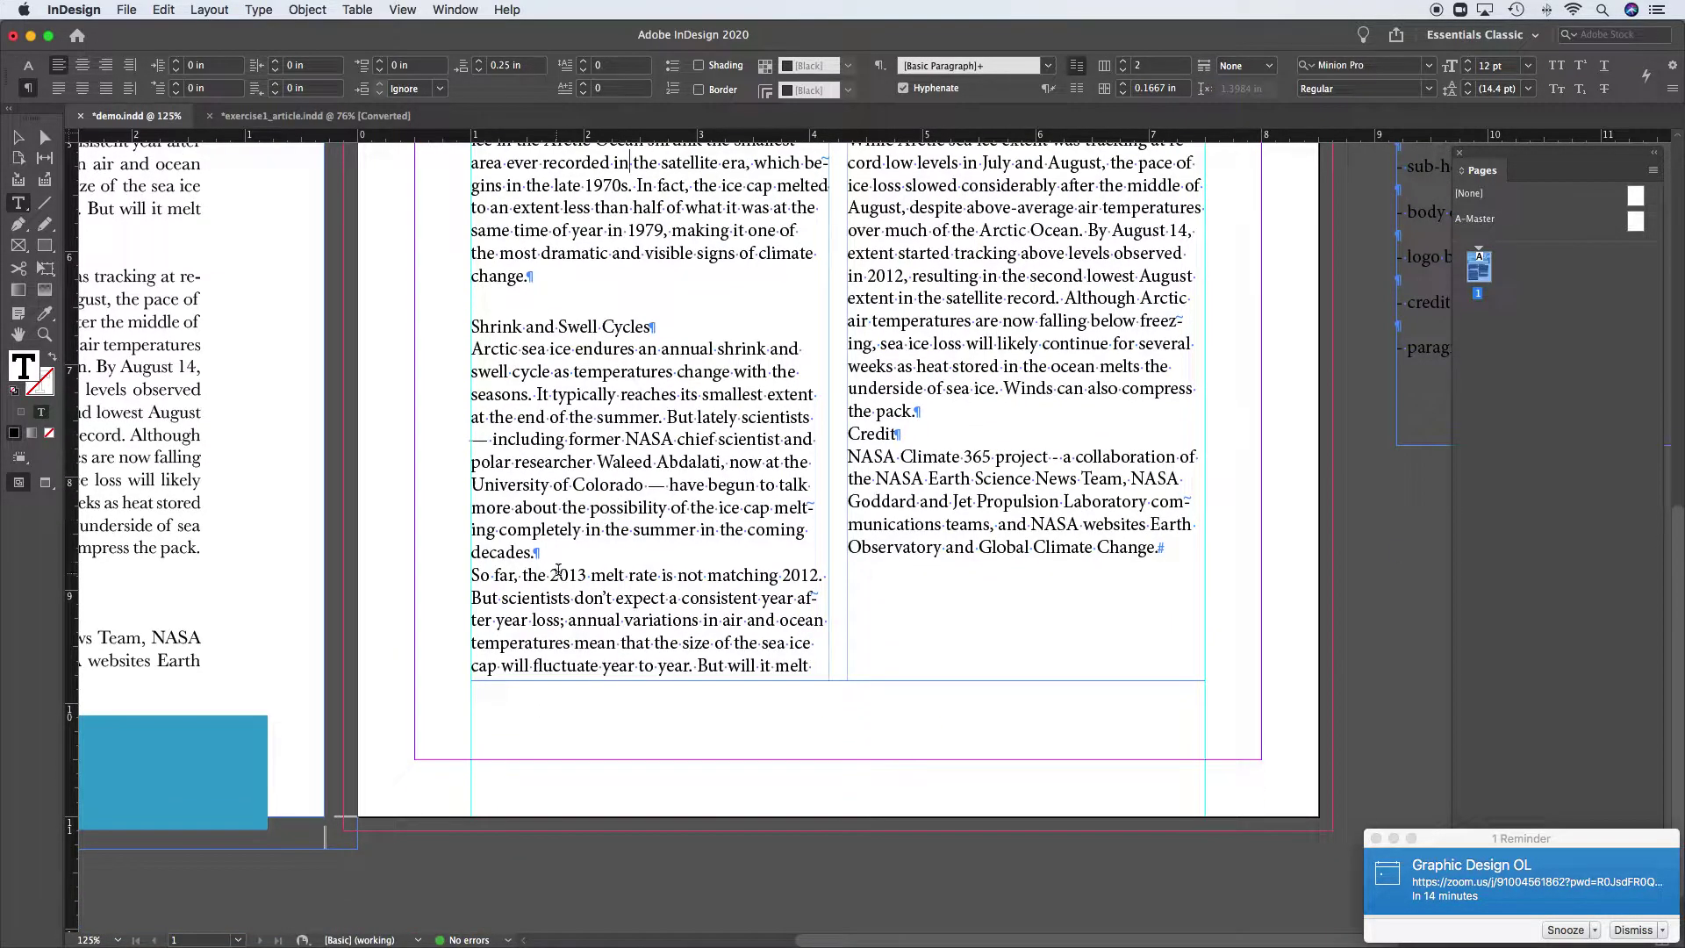
{"action": "left_click", "coordinate": [562, 488]}
{"action": "left_click", "coordinate": [479, 63]}
{"action": "left_click", "coordinate": [479, 63]}
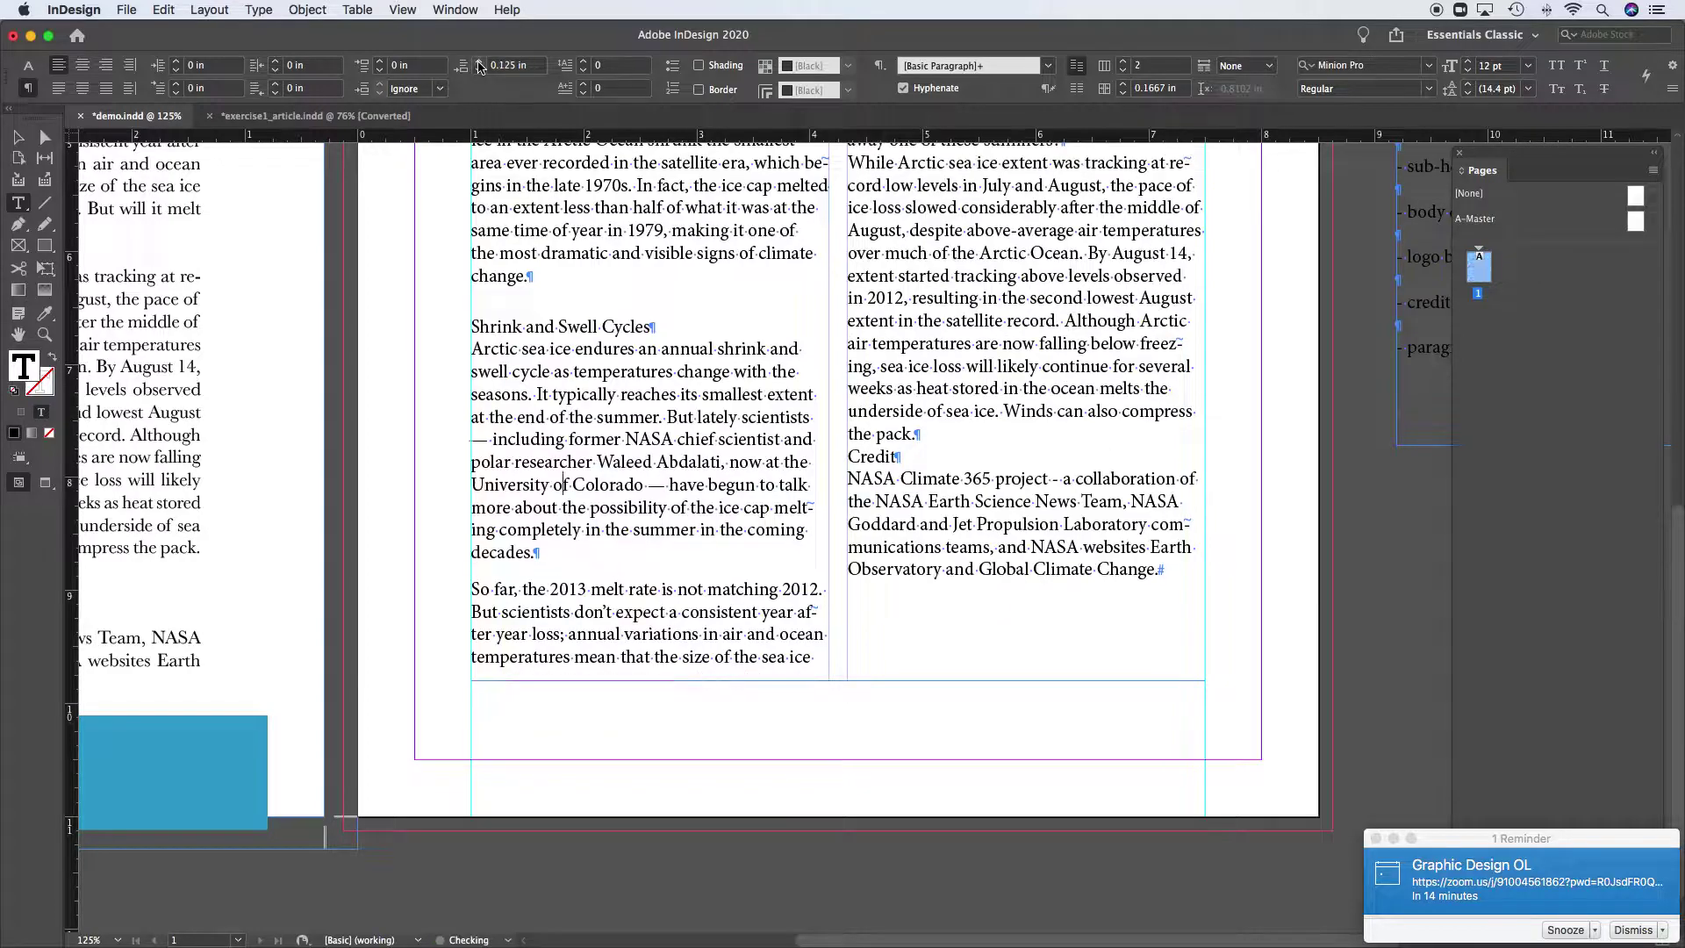
{"action": "left_click", "coordinate": [479, 64]}
{"action": "left_click", "coordinate": [479, 63]}
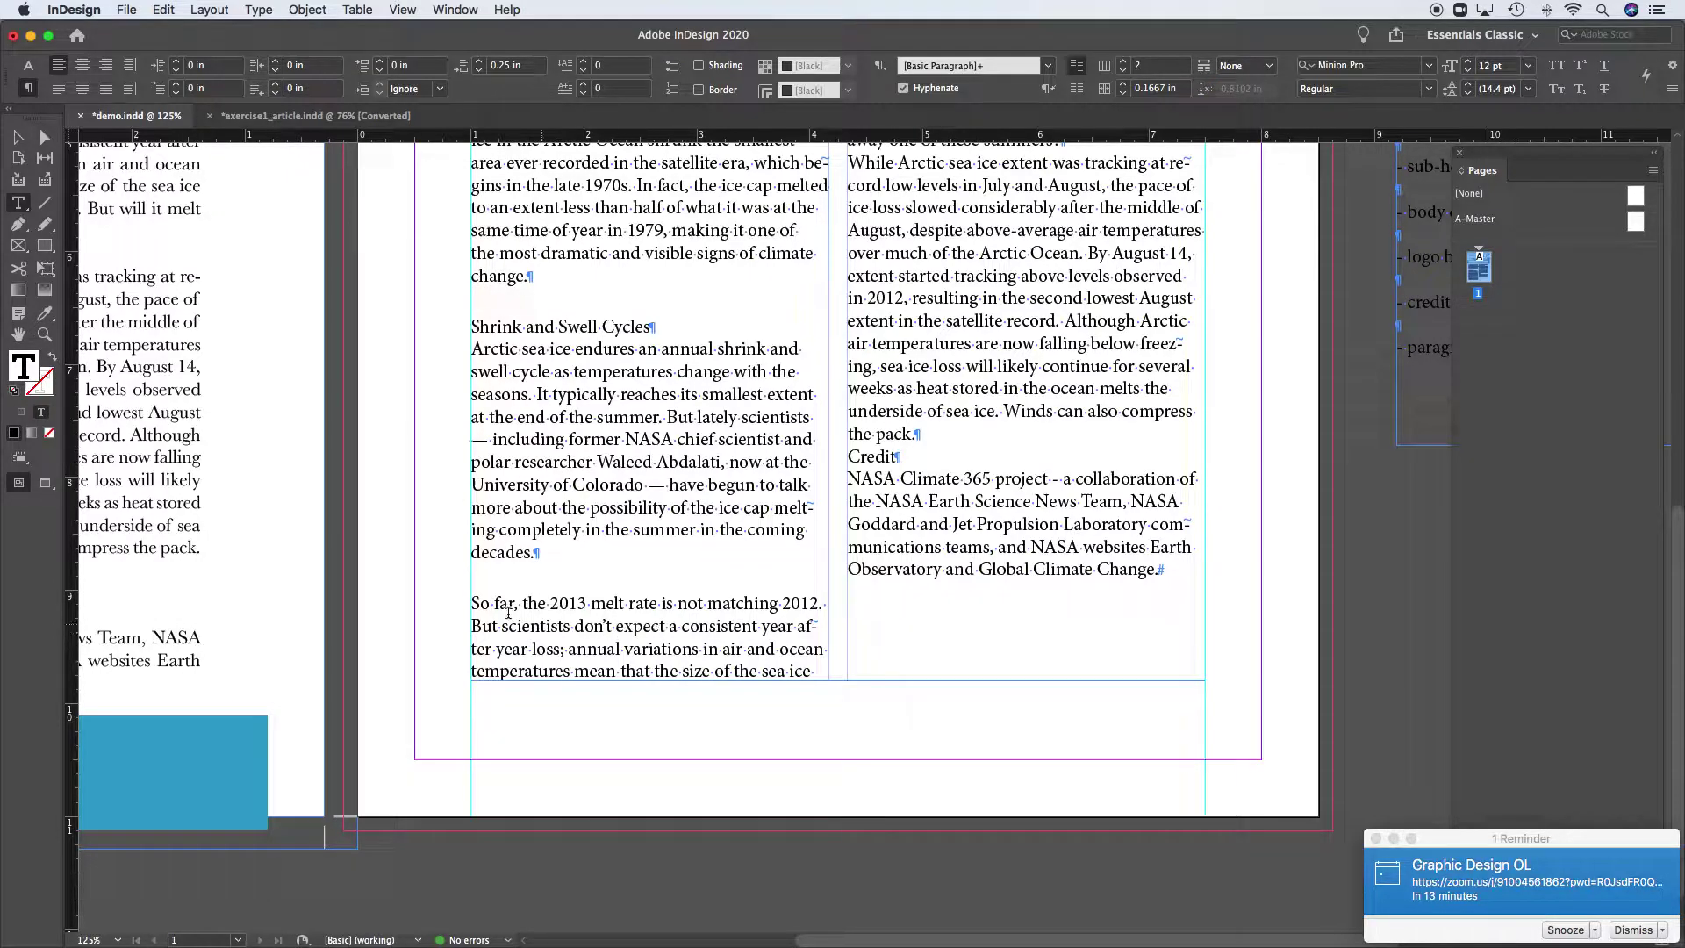
Try copying the 0.25 in paragraph spacing with the Eyedropper to all text from "So far, the 2013 melt rate" through the credit
{"action": "scroll", "coordinate": [837, 620], "scroll_direction": "up", "scroll_amount": 1}
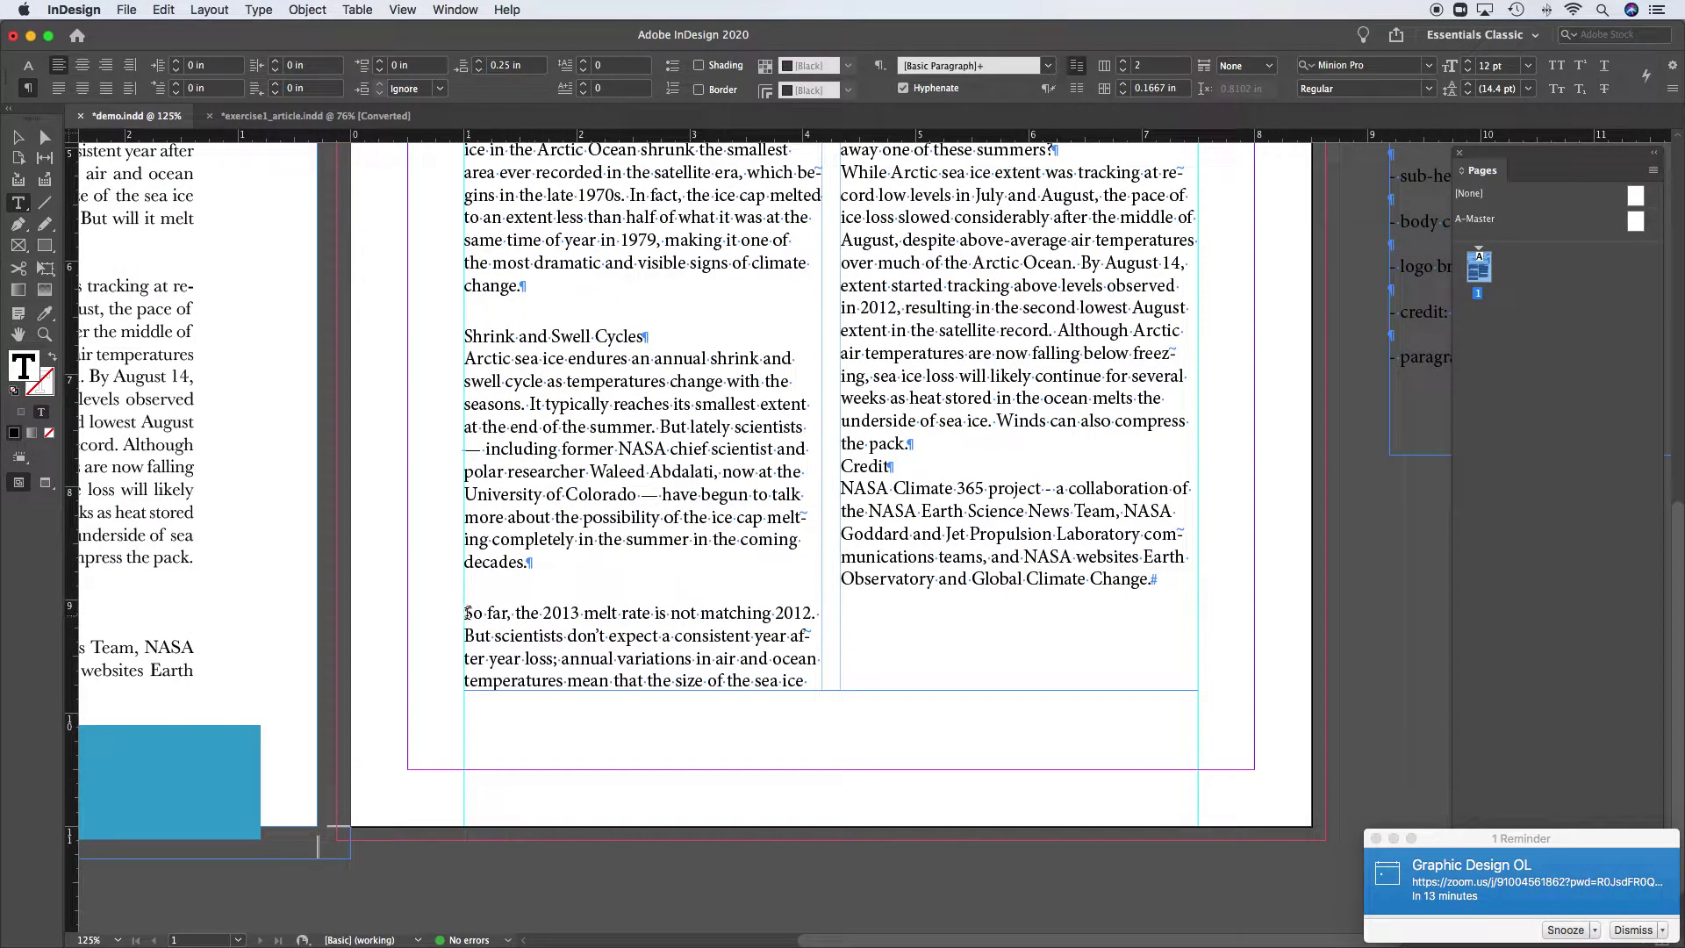
{"action": "left_click_drag", "start_coordinate": [464, 612], "coordinate": [979, 711]}
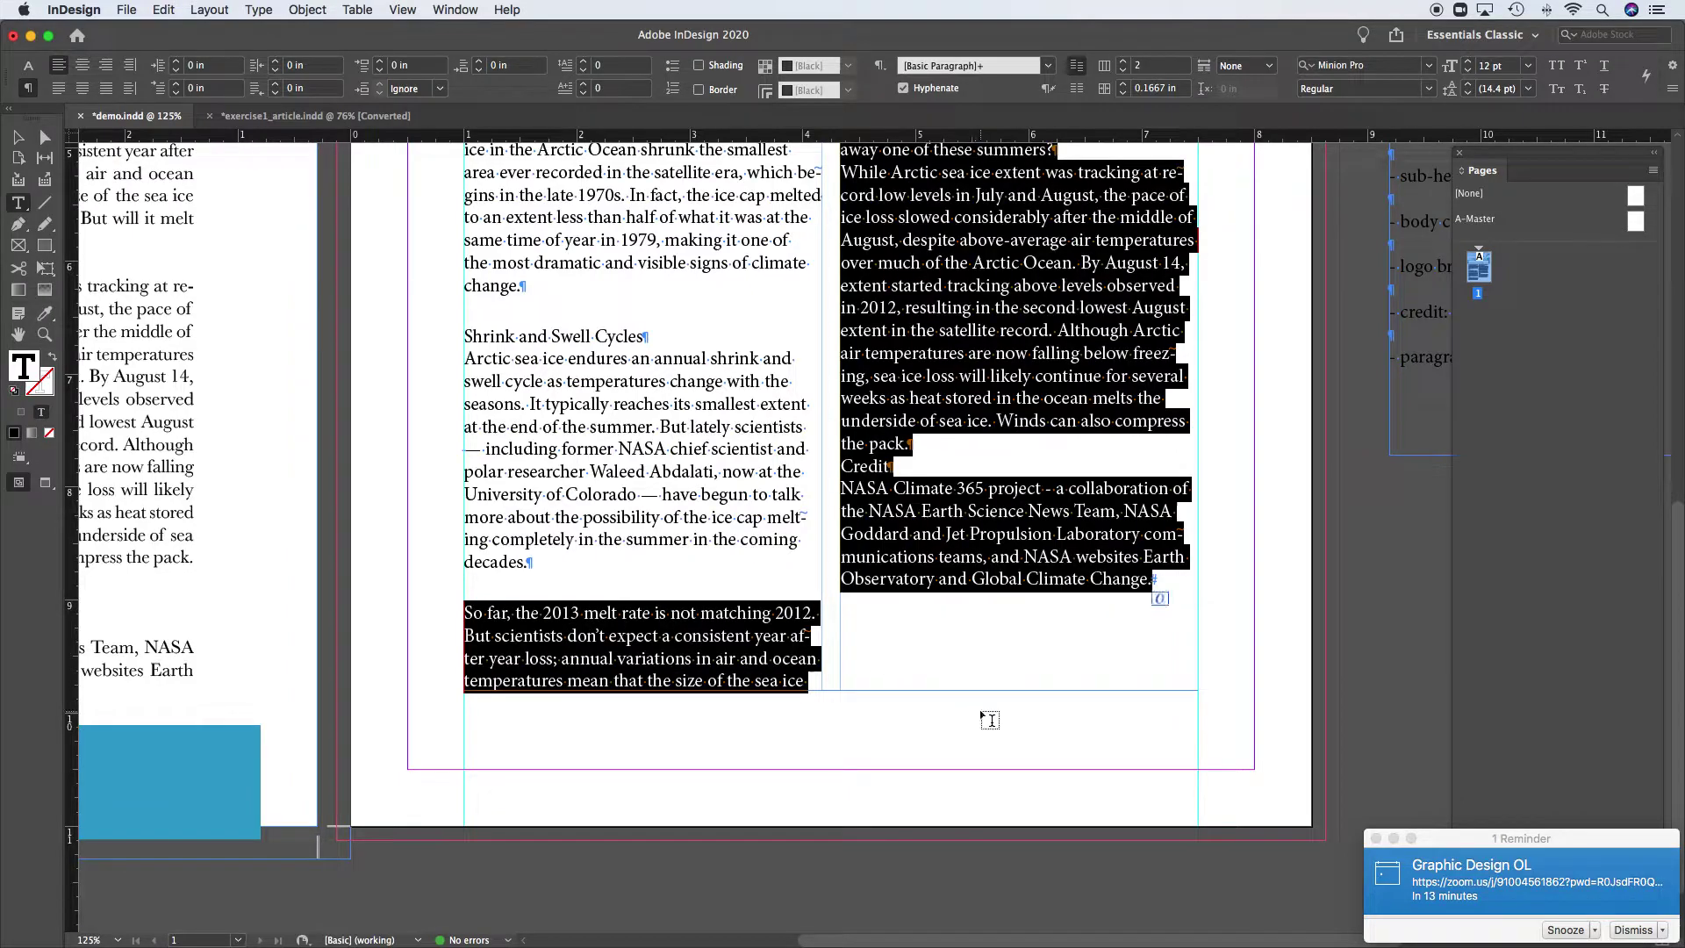
{"action": "left_click", "coordinate": [47, 315]}
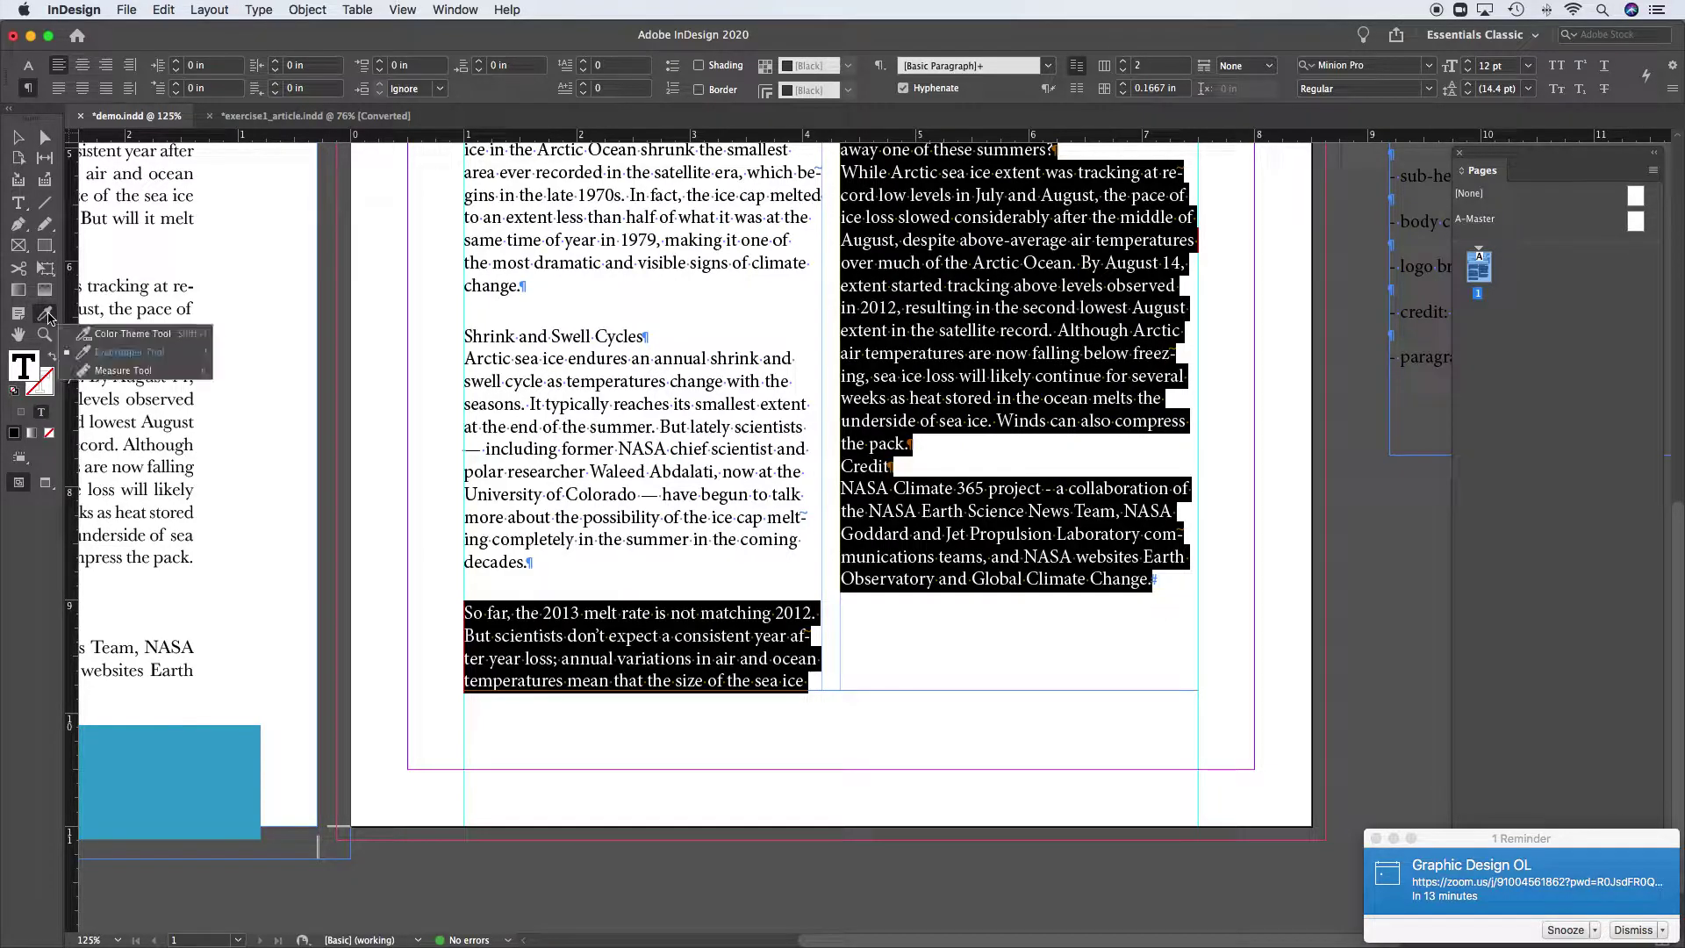
{"action": "left_click", "coordinate": [146, 353]}
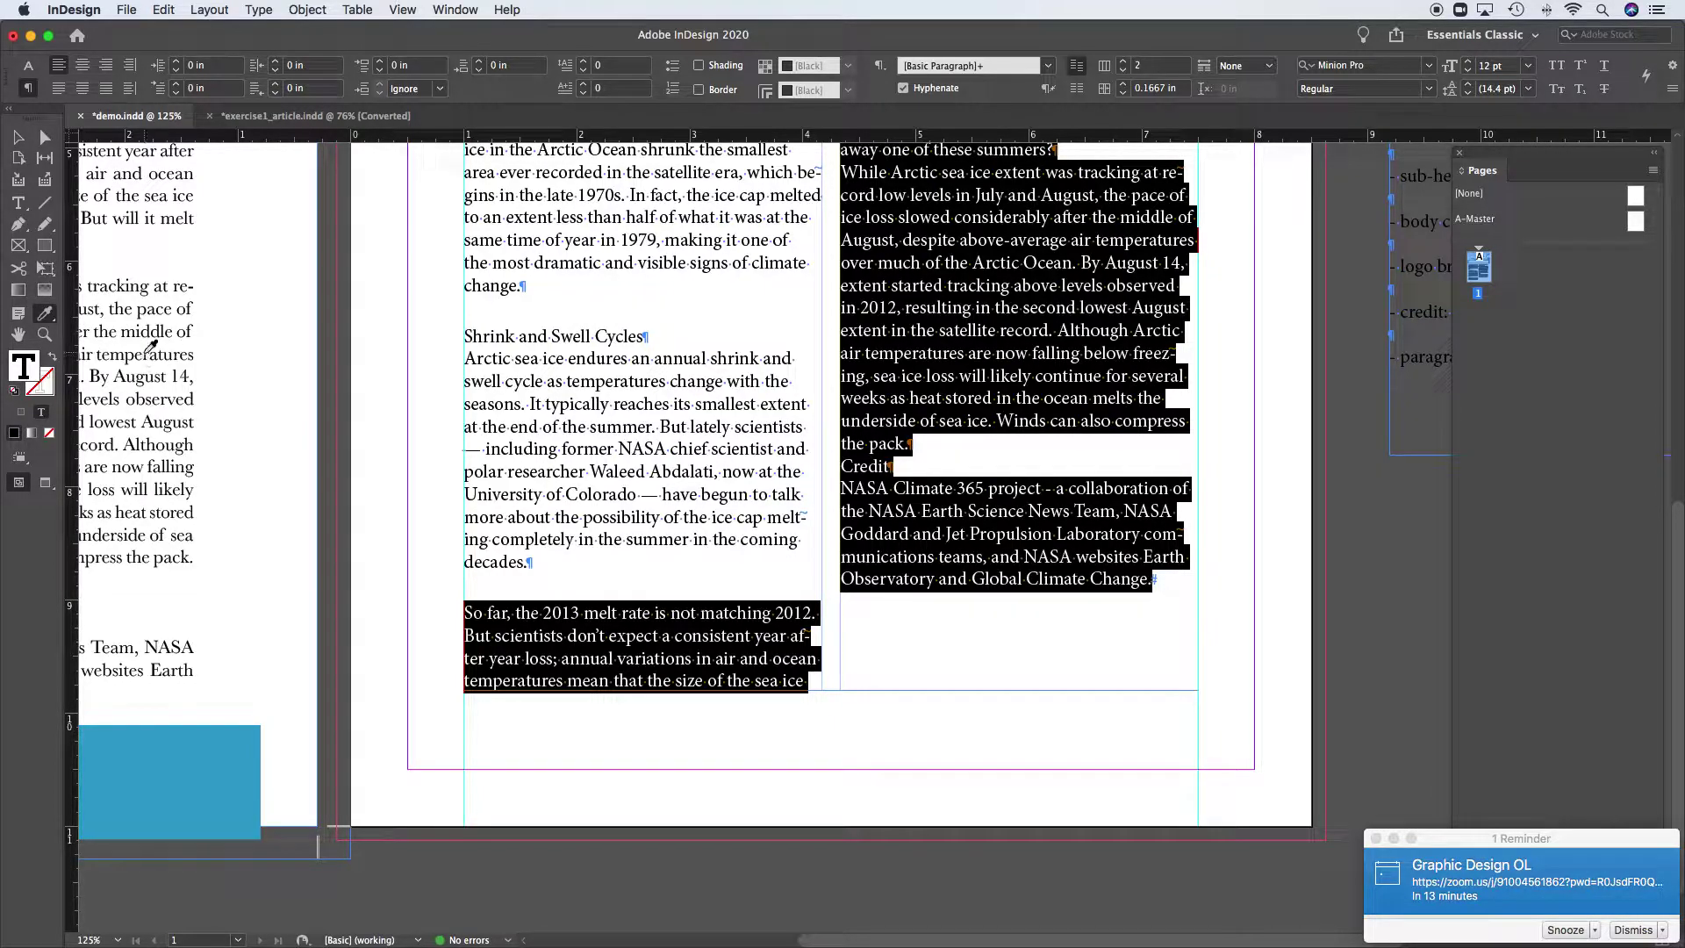
{"action": "left_click", "coordinate": [678, 237]}
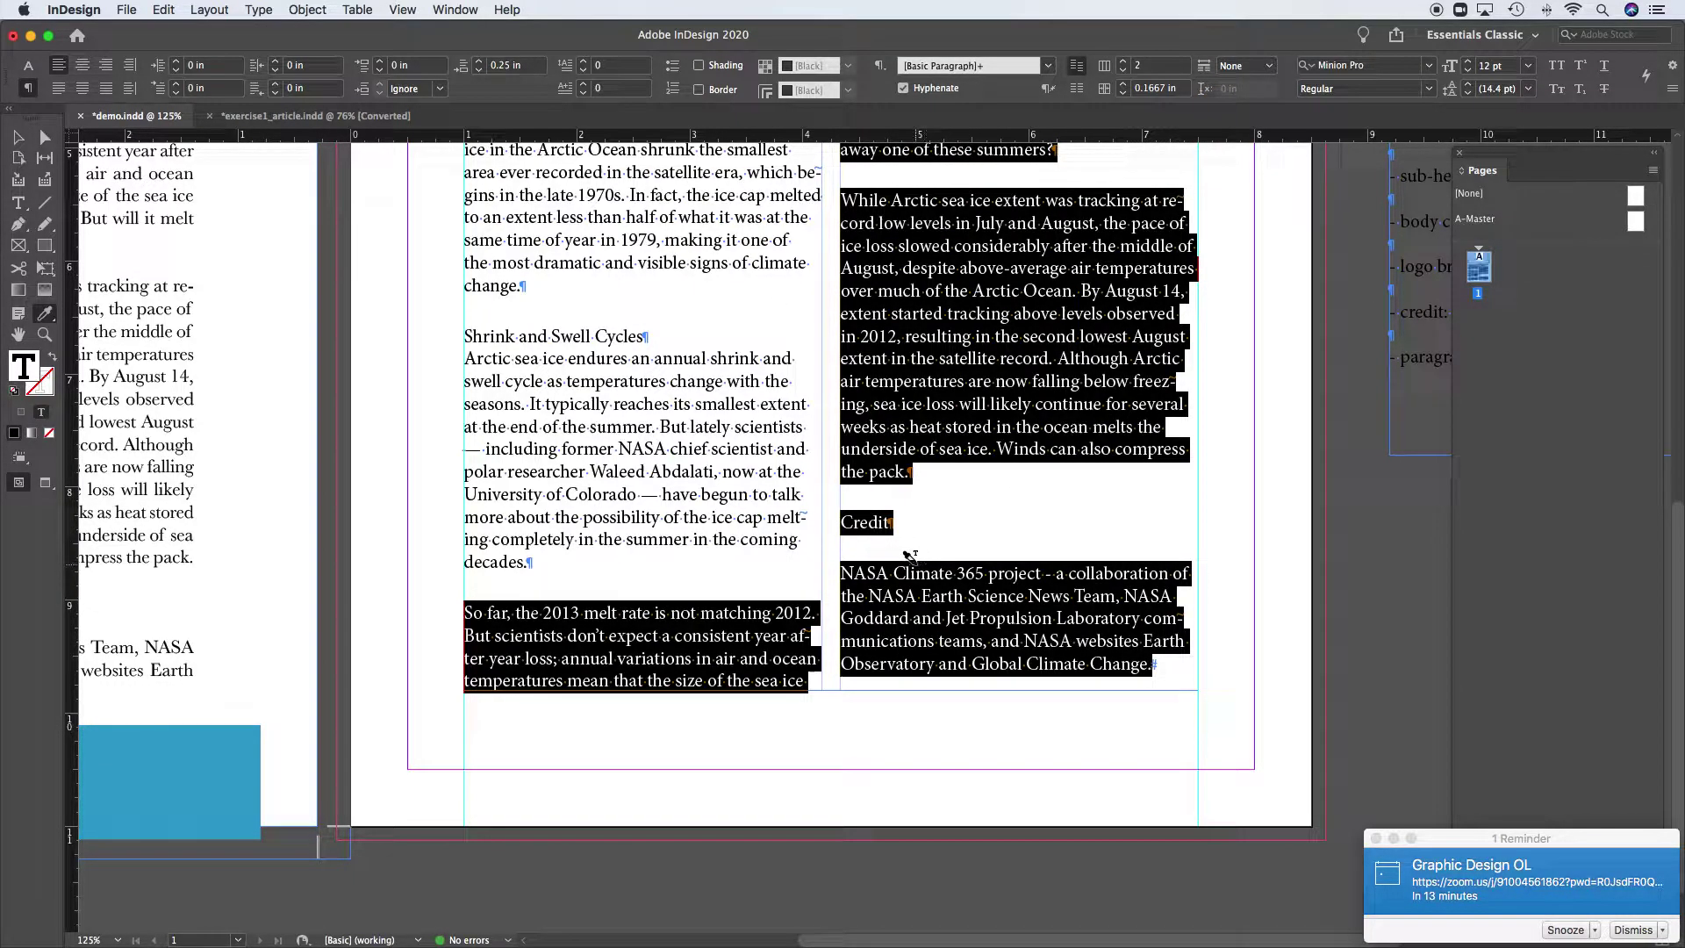
{"action": "scroll", "coordinate": [913, 556], "scroll_direction": "up", "scroll_amount": 2}
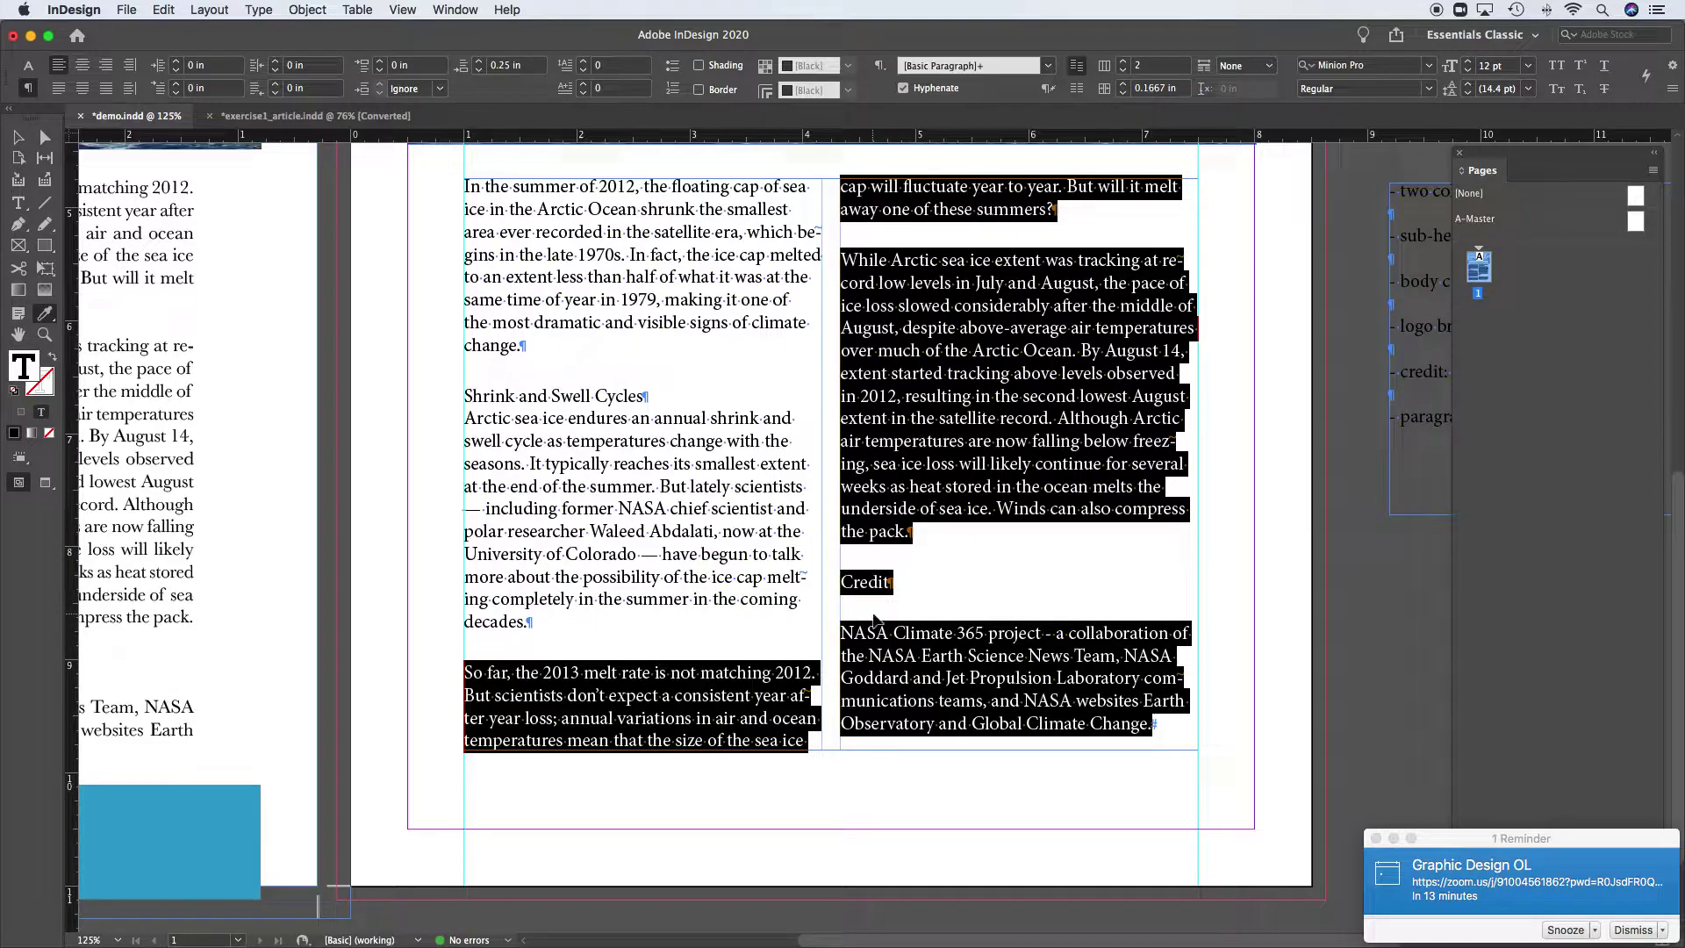
{"action": "left_click", "coordinate": [864, 609]}
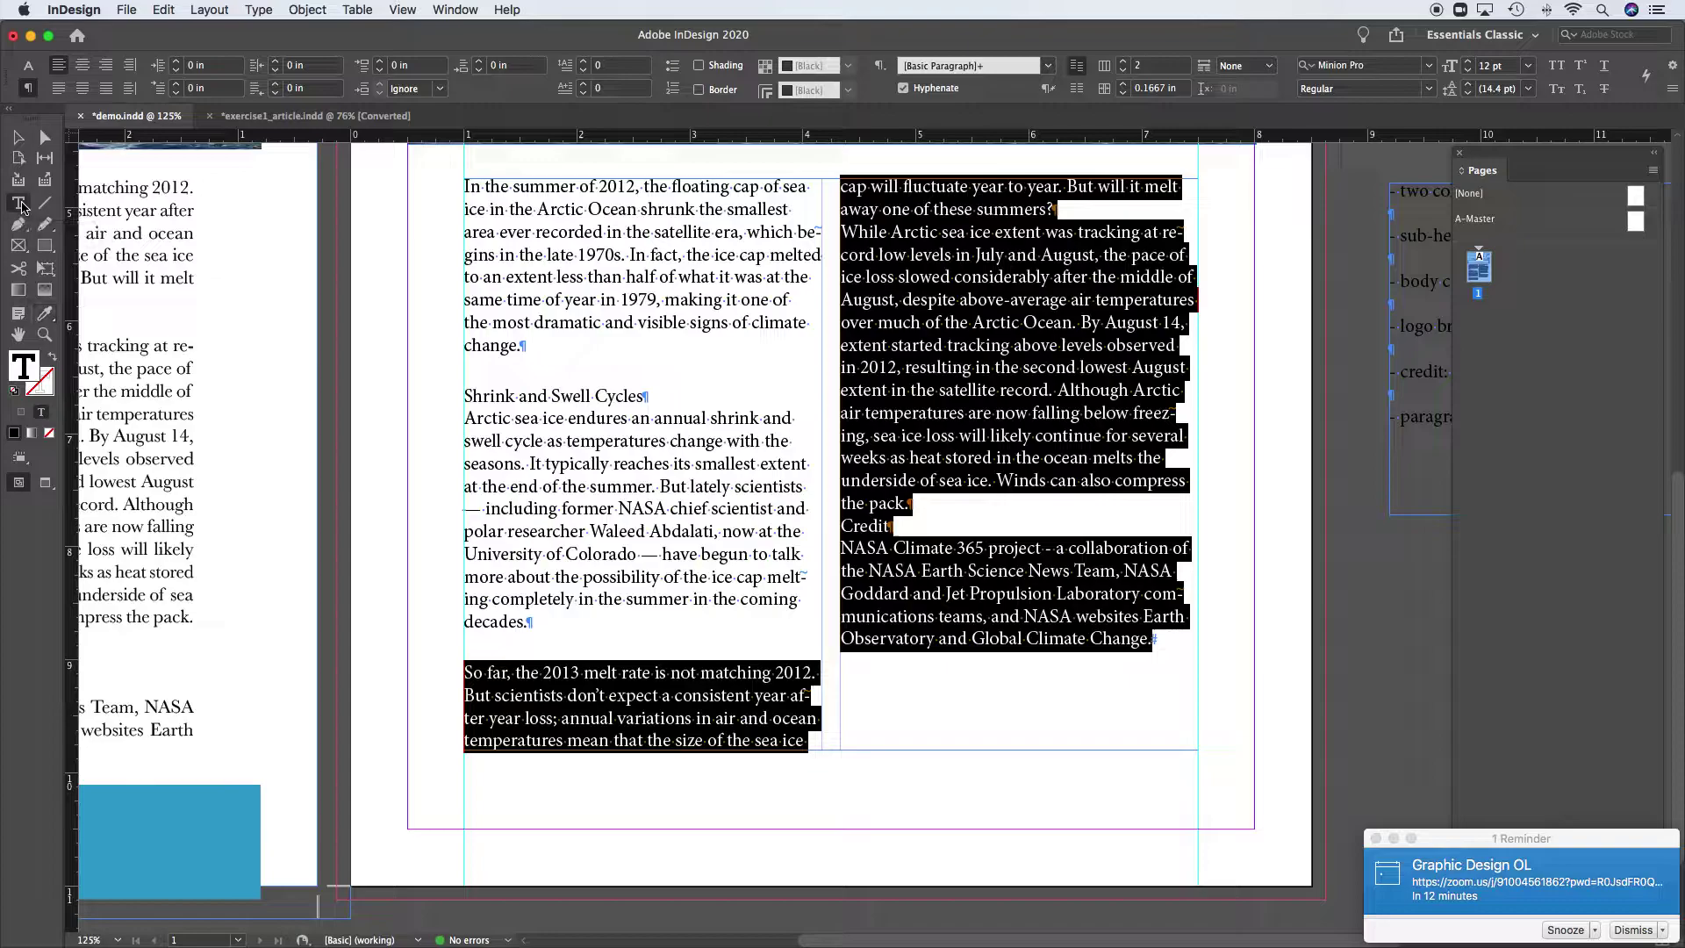
{"action": "left_click", "coordinate": [607, 486]}
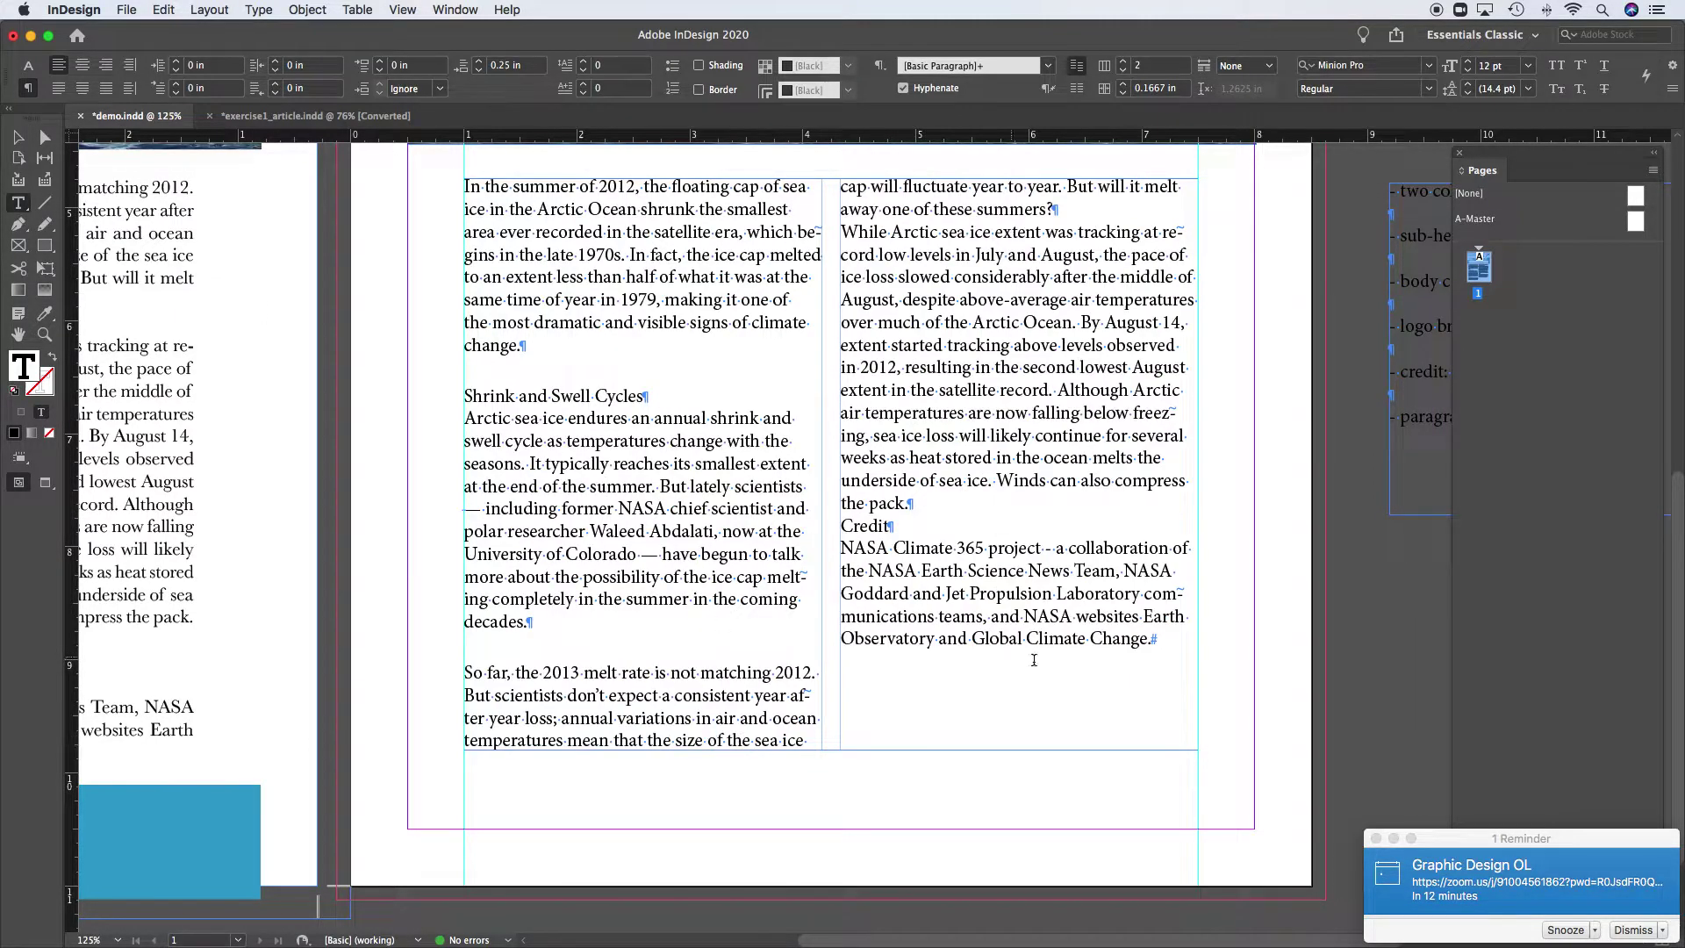
Set the space after the "So far, the 2013 melt rate" paragraph to 0.25 in
{"action": "scroll", "coordinate": [1030, 659], "scroll_direction": "up", "scroll_amount": 1}
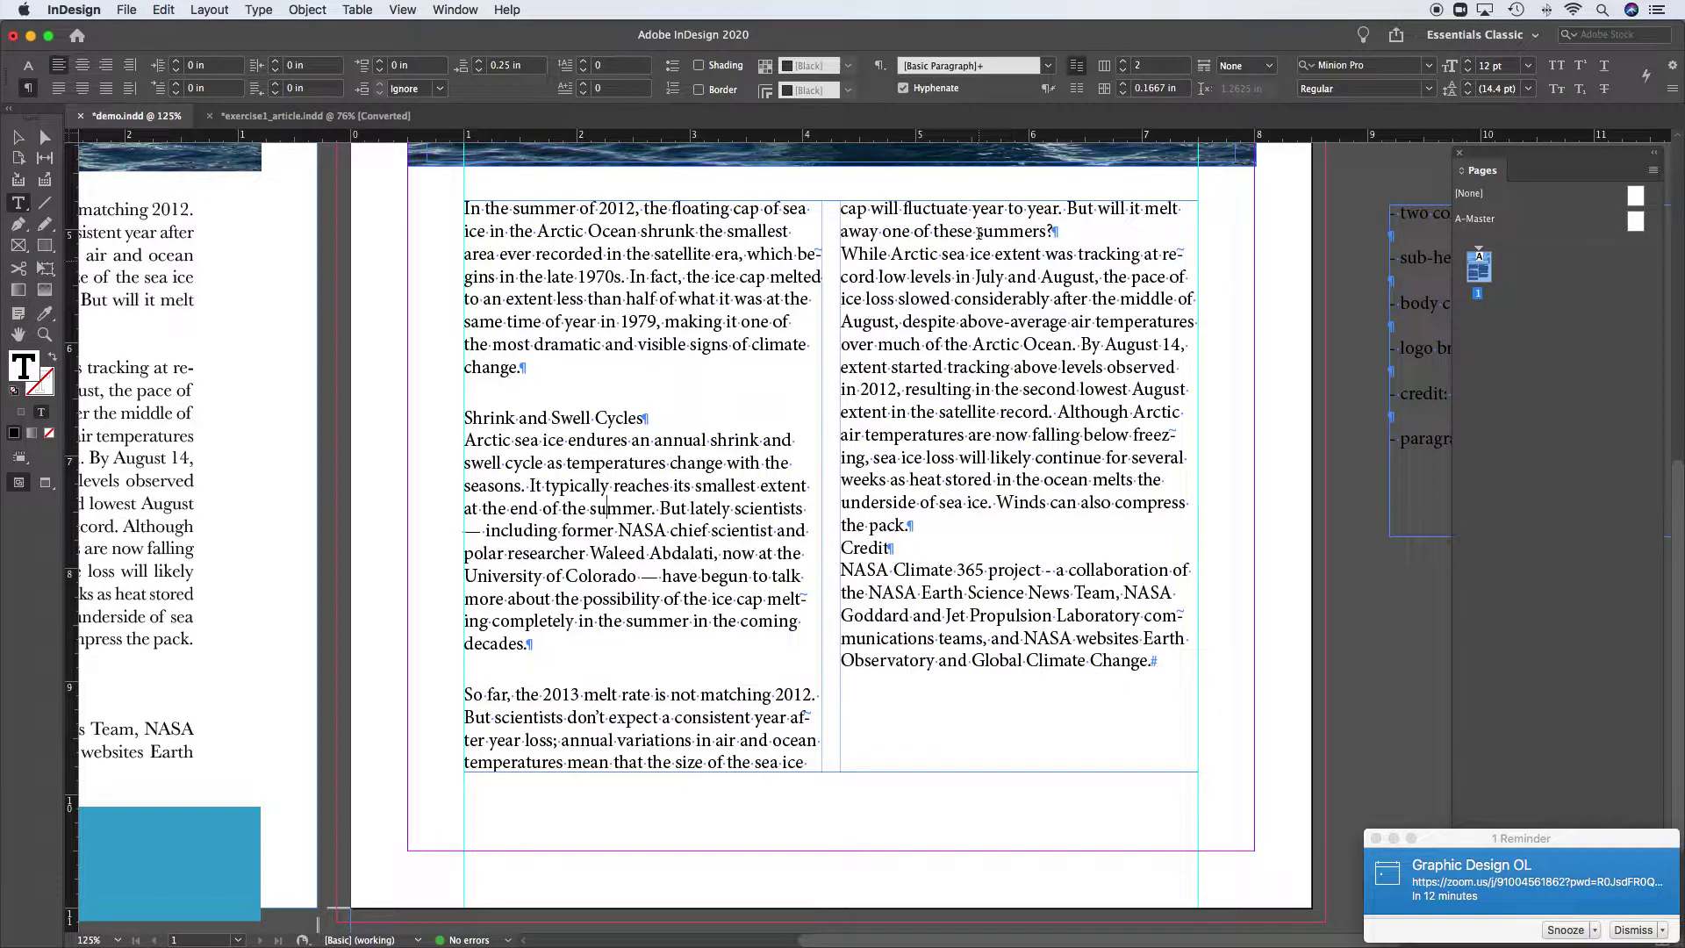
{"action": "left_click", "coordinate": [687, 736]}
{"action": "left_click", "coordinate": [480, 62]}
{"action": "left_click", "coordinate": [480, 63]}
{"action": "left_click", "coordinate": [480, 63]}
{"action": "left_click", "coordinate": [480, 62]}
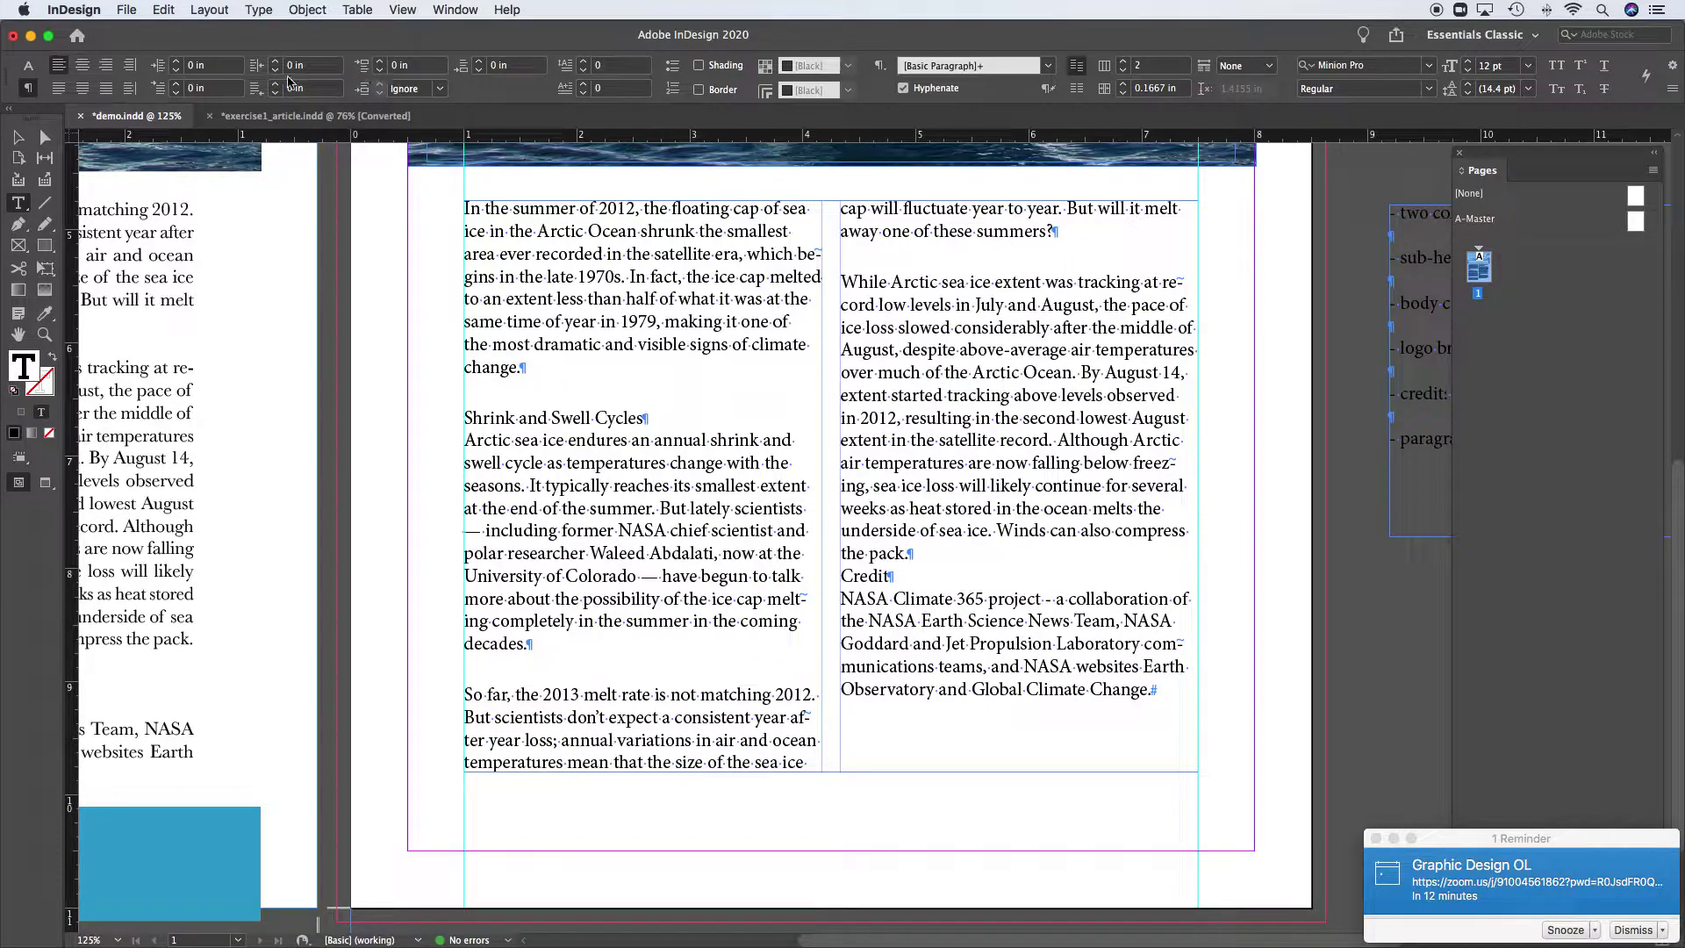
Set the space after the "While Arctic sea ice extent" paragraph to 0.25 in, separating it from the "Credit" heading
{"action": "left_click", "coordinate": [480, 62]}
{"action": "left_click", "coordinate": [479, 61]}
{"action": "left_click", "coordinate": [480, 61]}
{"action": "left_click", "coordinate": [480, 62]}
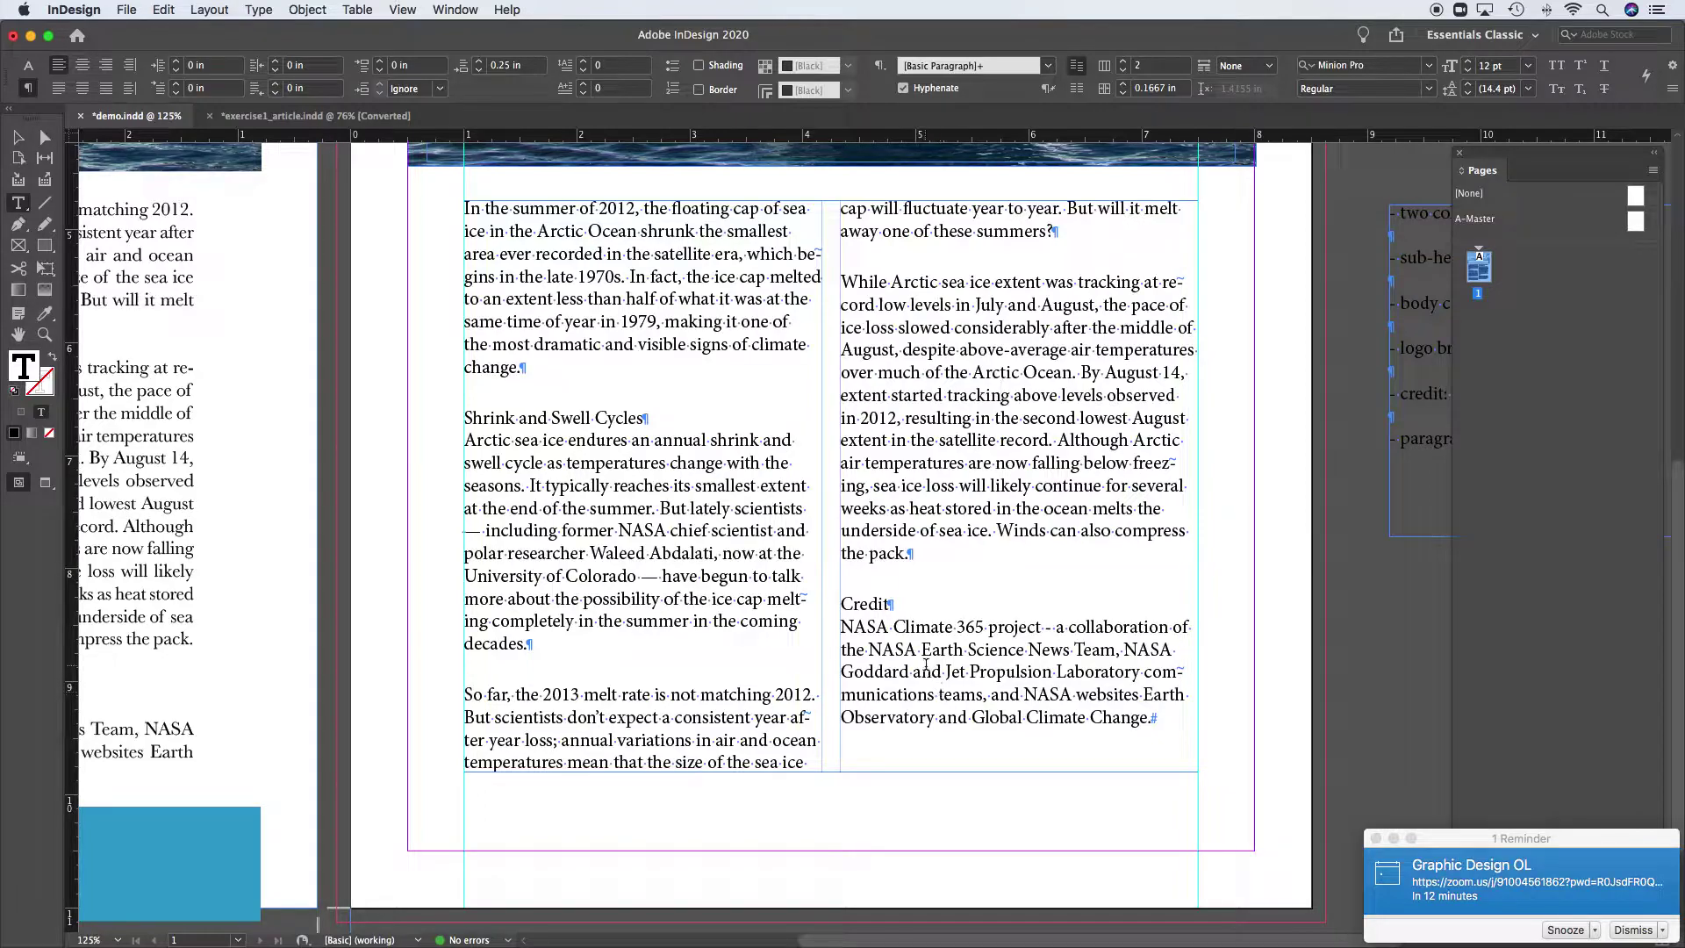
Check the command for hiding hidden characters and review the paragraph marks and spacing in the body text
{"action": "scroll", "coordinate": [926, 664], "scroll_direction": "up", "scroll_amount": 2}
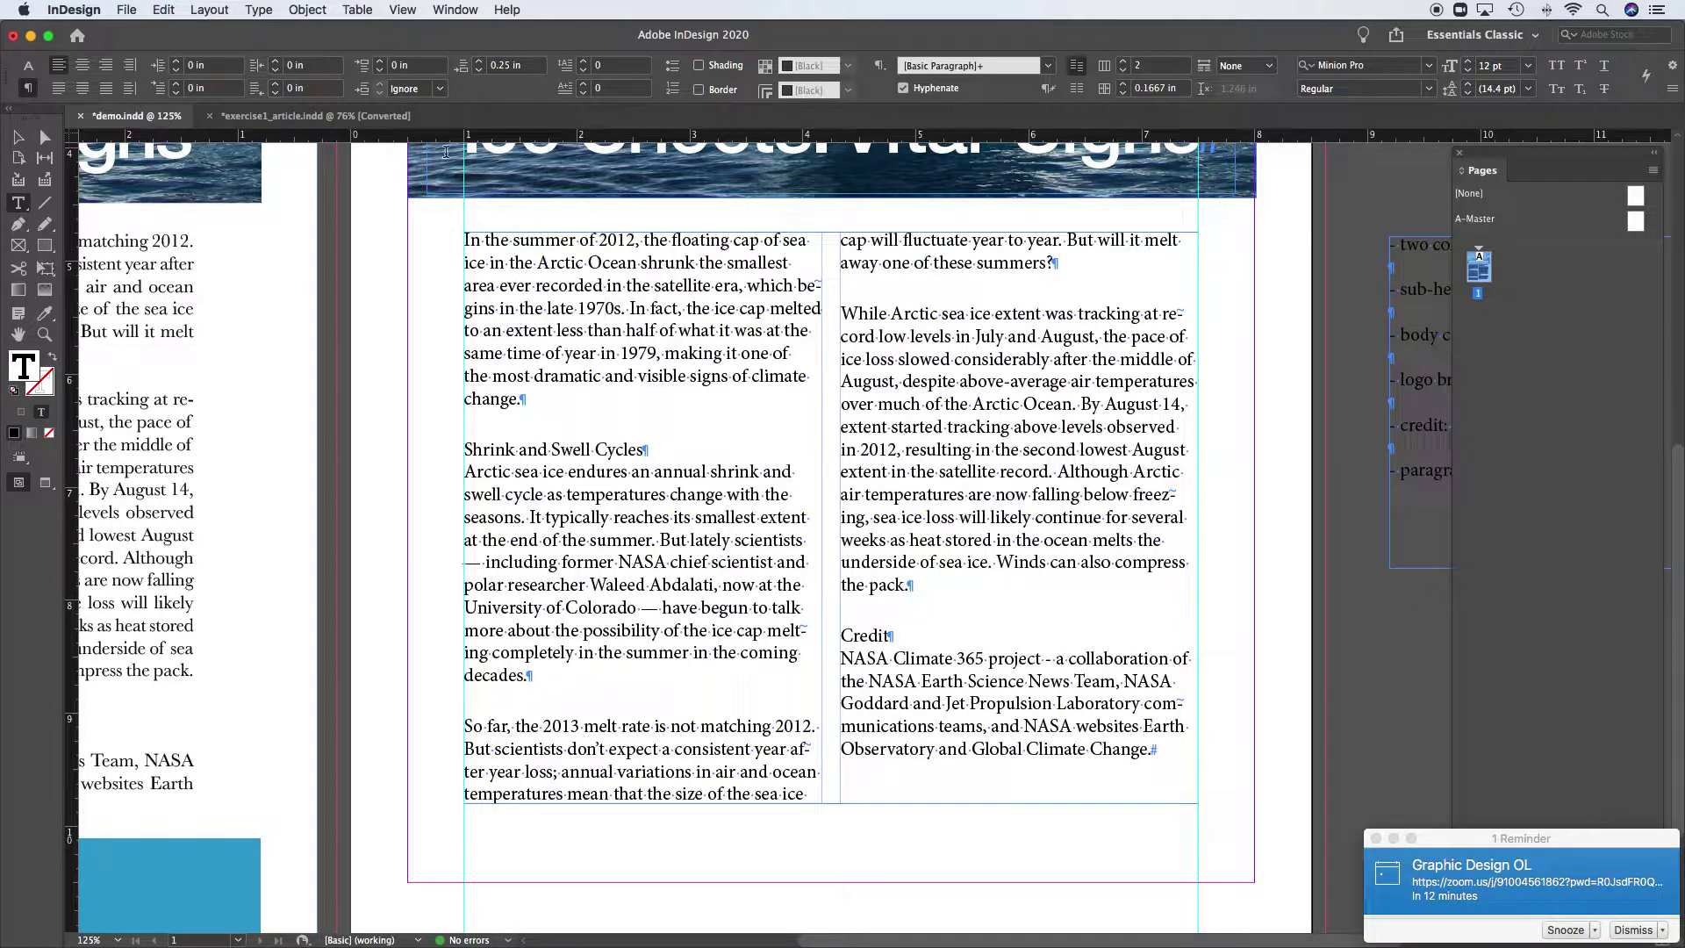
{"action": "left_click", "coordinate": [579, 299]}
{"action": "left_click", "coordinate": [261, 10]}
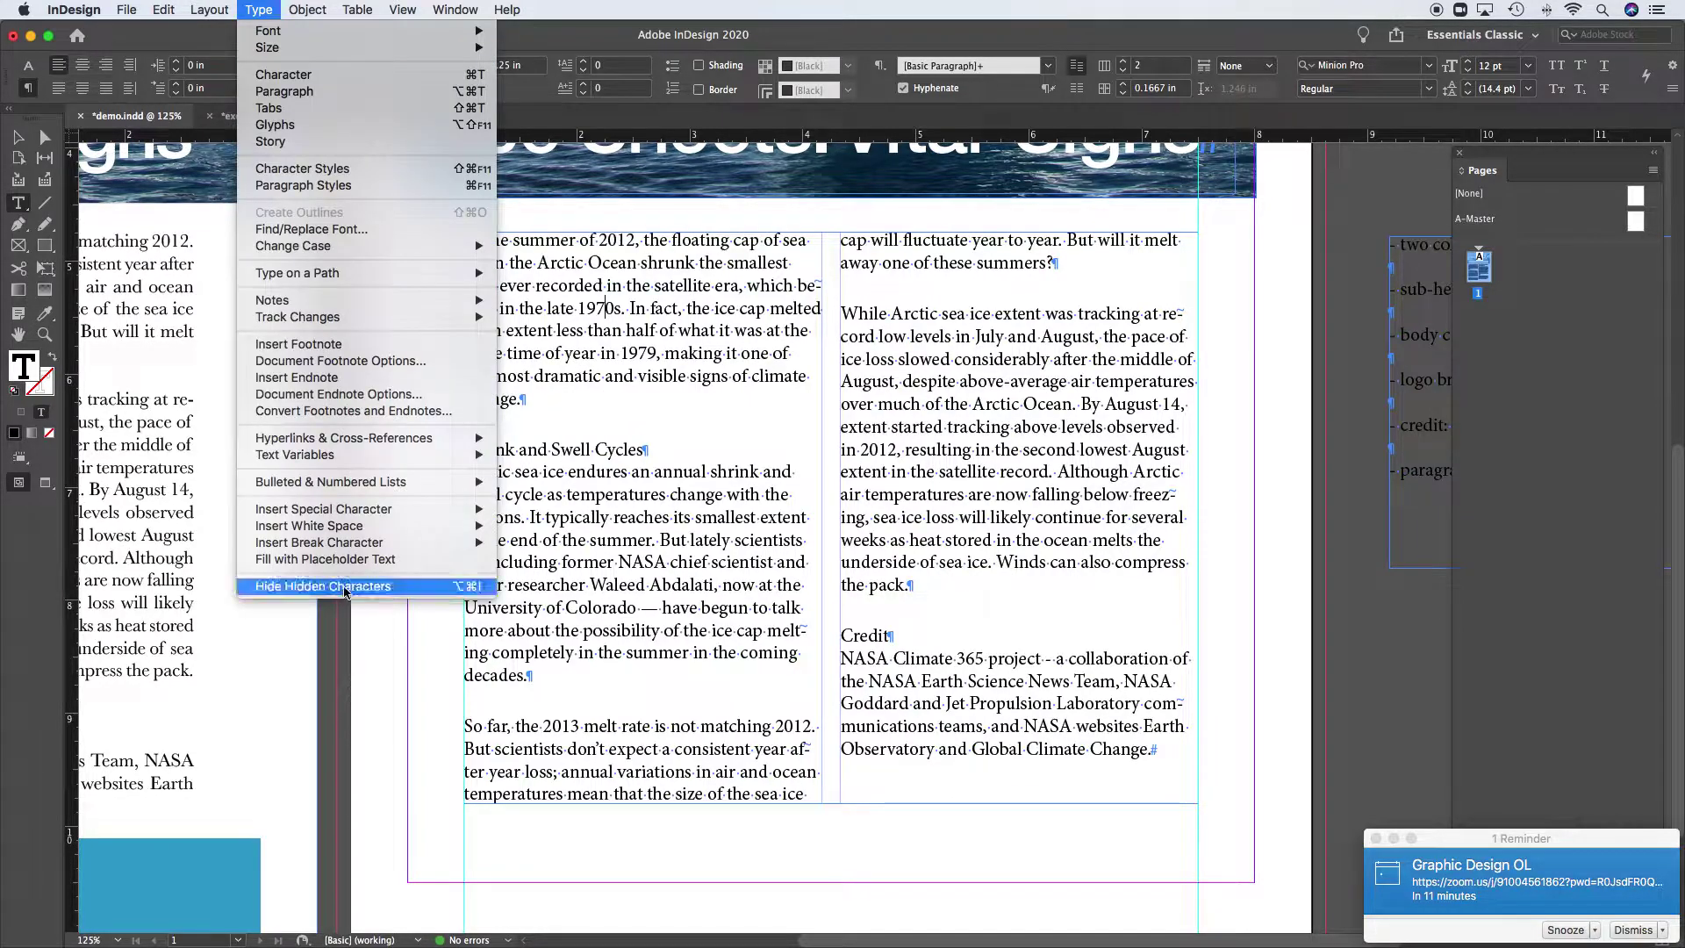
{"action": "left_click", "coordinate": [712, 450]}
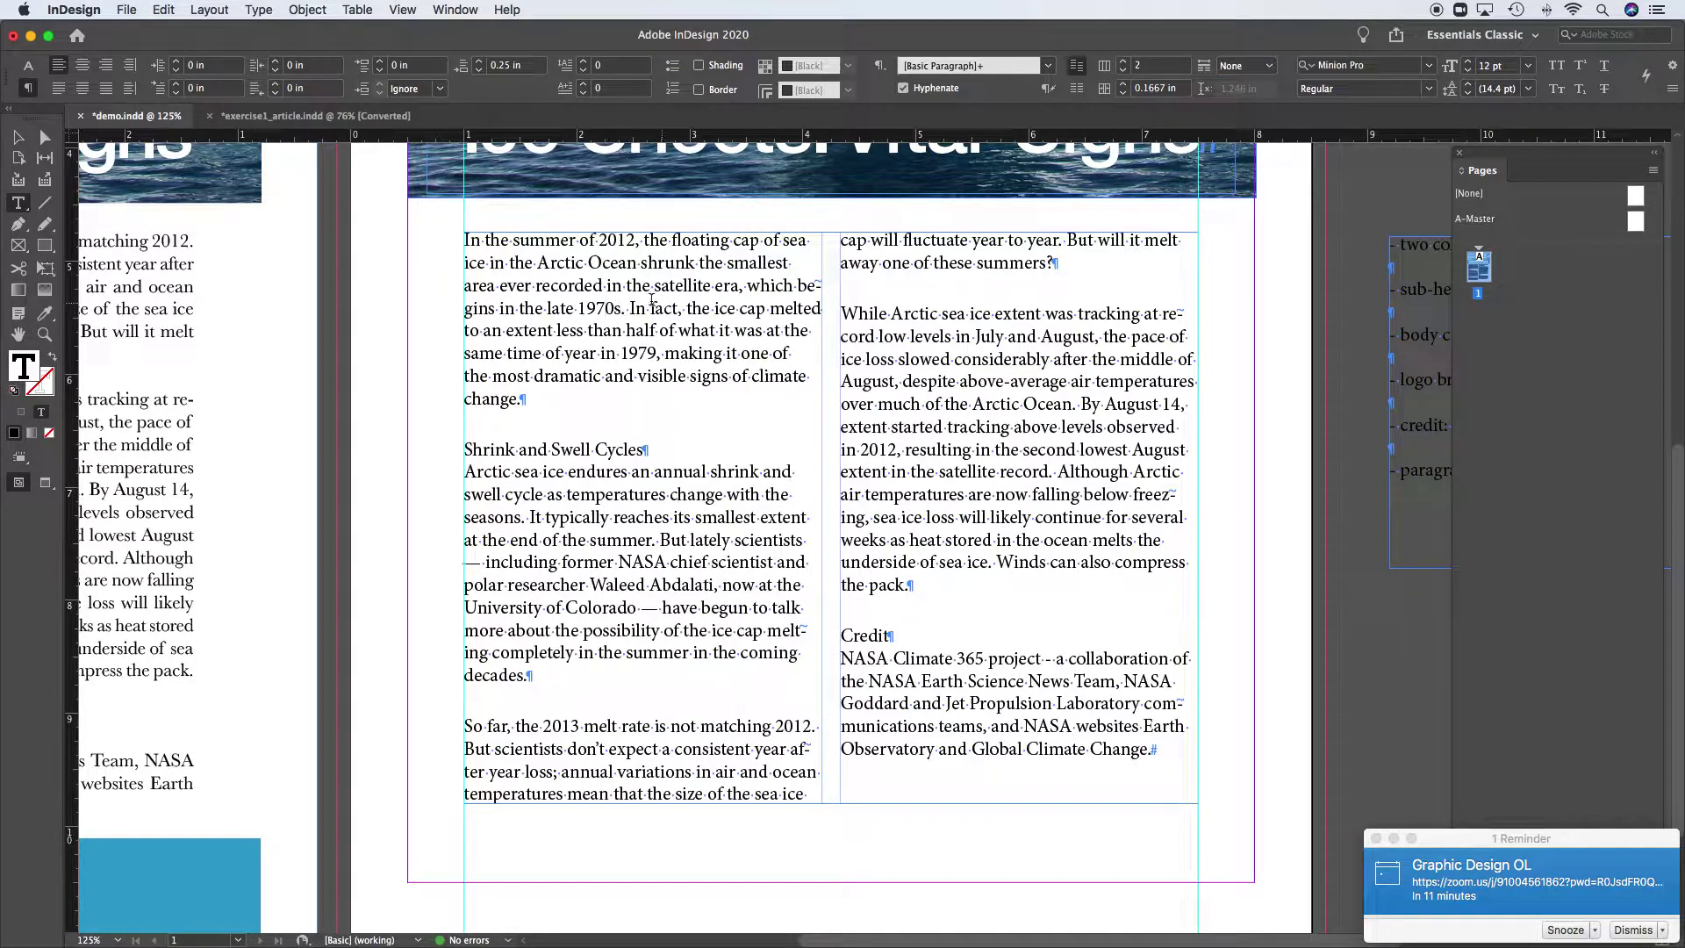
{"action": "left_click_drag", "start_coordinate": [519, 400], "coordinate": [475, 262]}
{"action": "left_click", "coordinate": [475, 262]}
{"action": "left_click", "coordinate": [476, 154]}
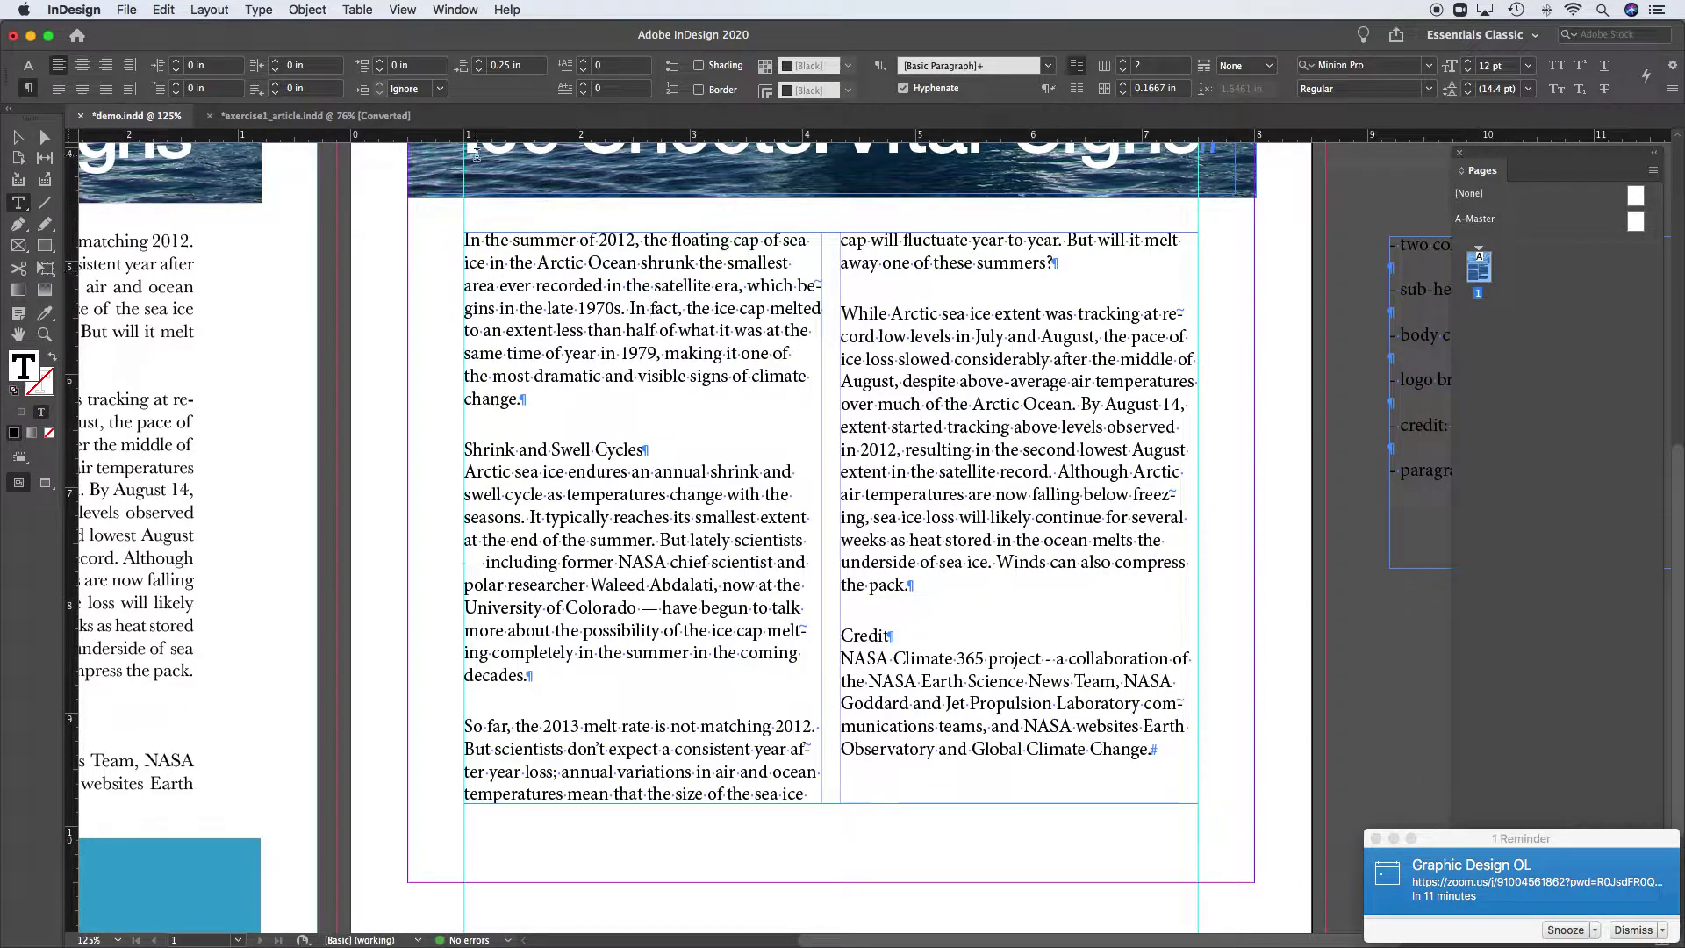